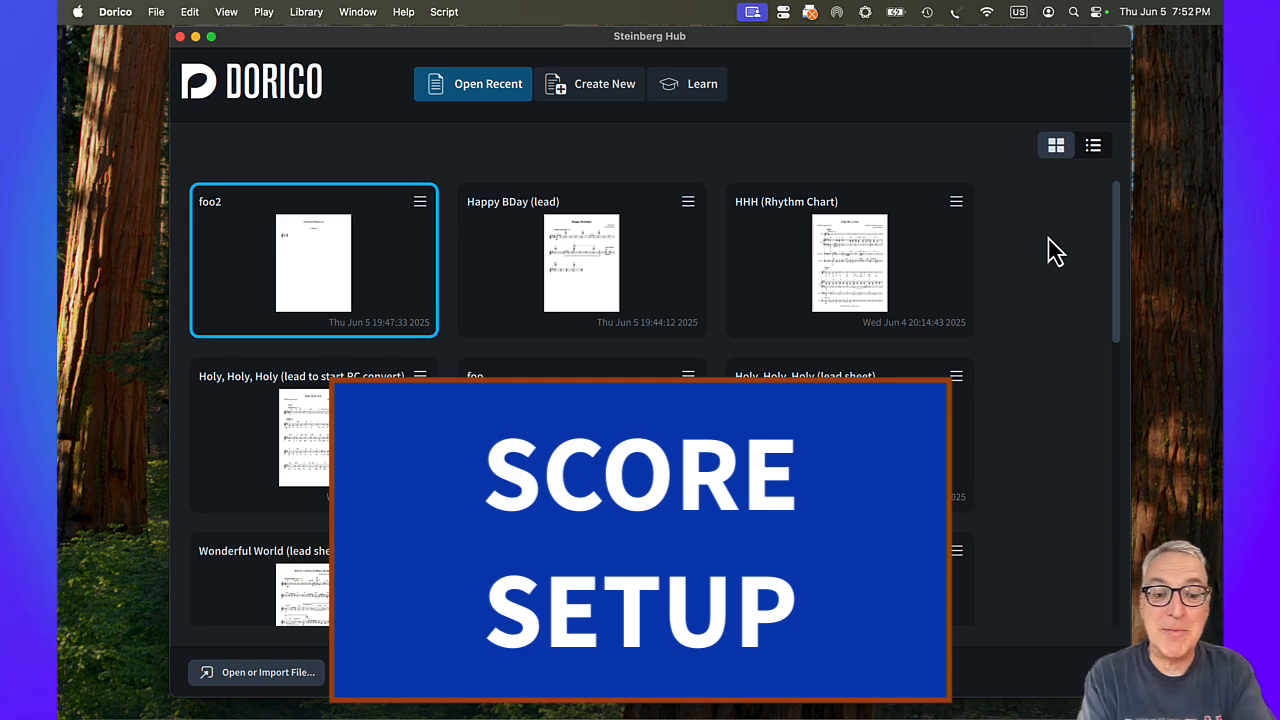
- Create a new project and add a single player holding an Oboe from the Woodwinds family
key(super+n)
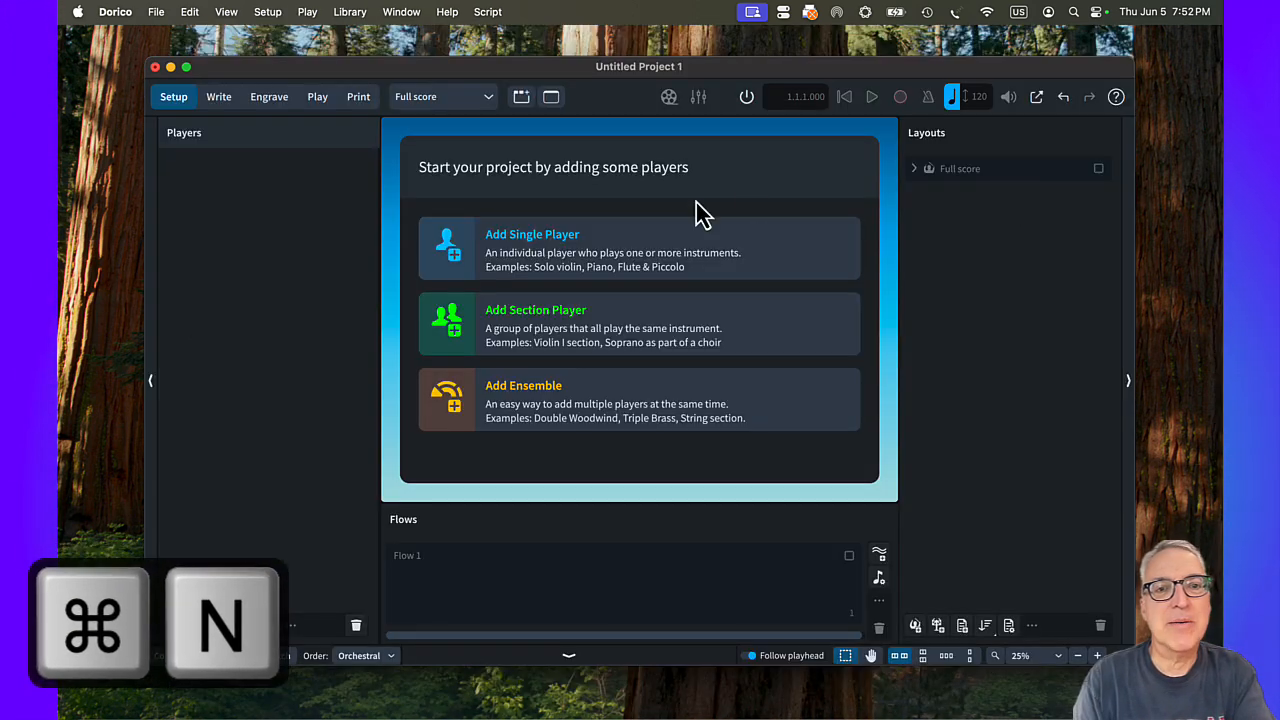
click(537, 258)
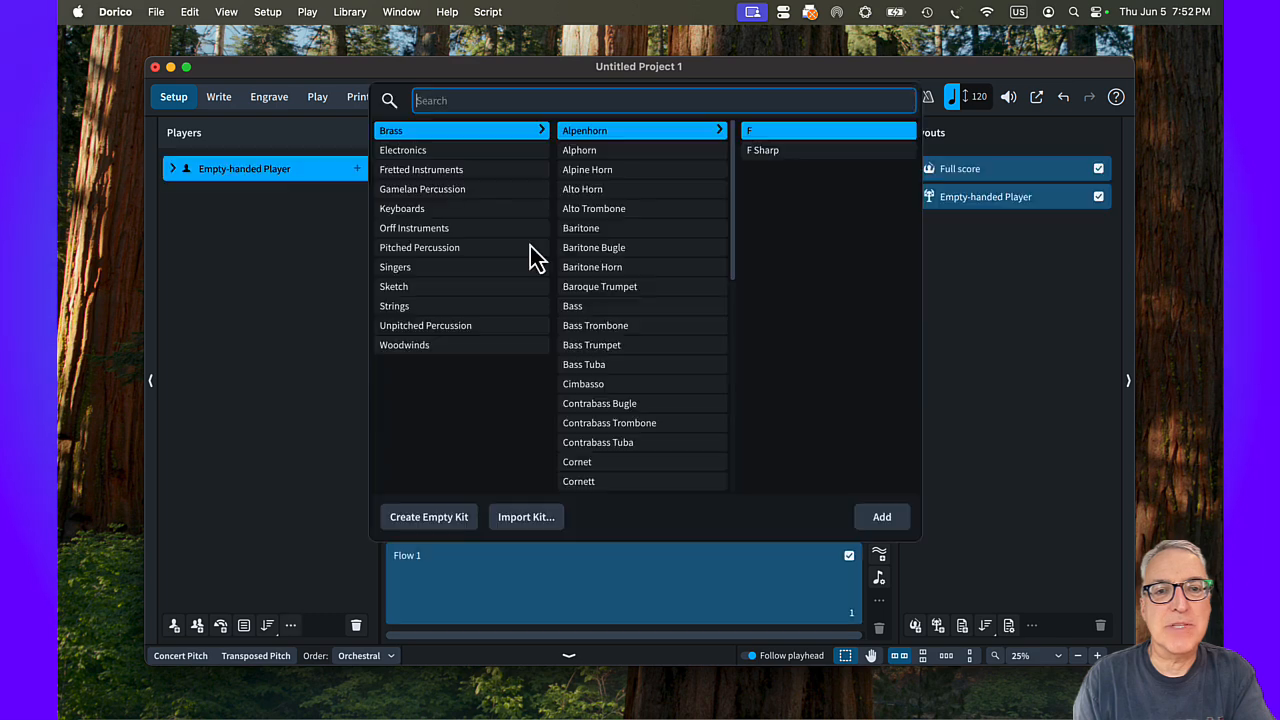
click(455, 347)
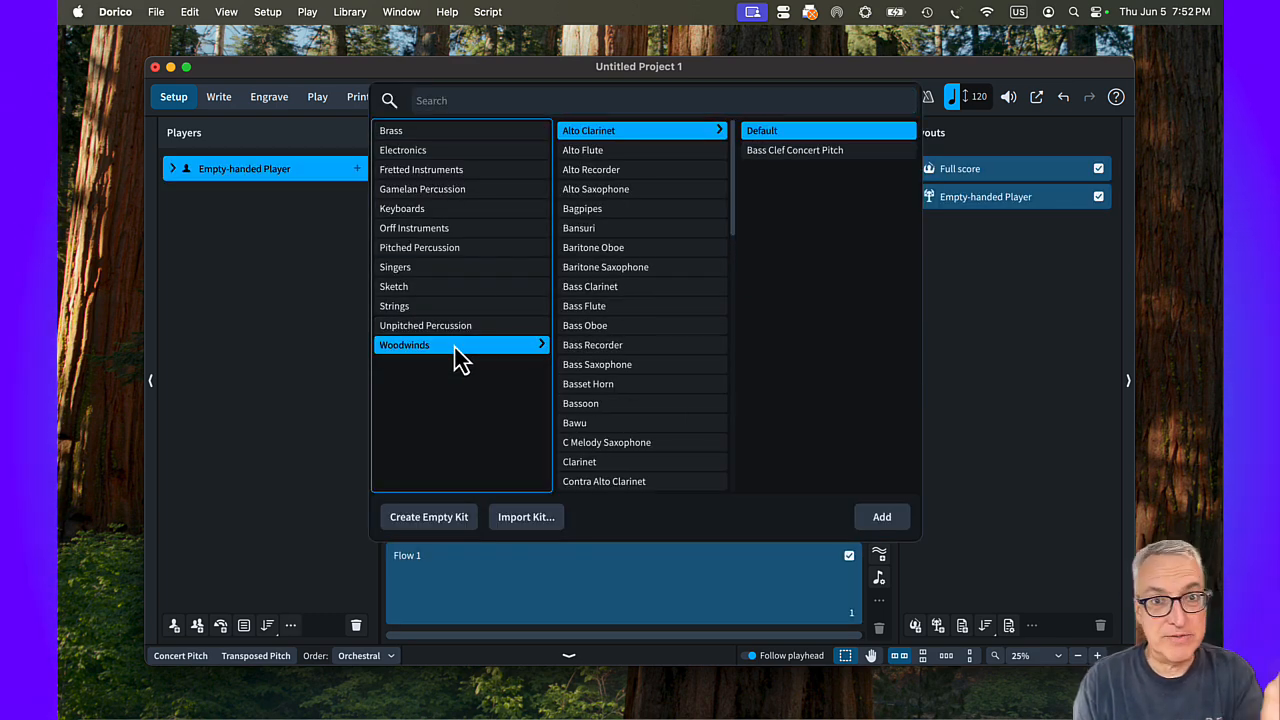
scroll(630, 378, down, 7)
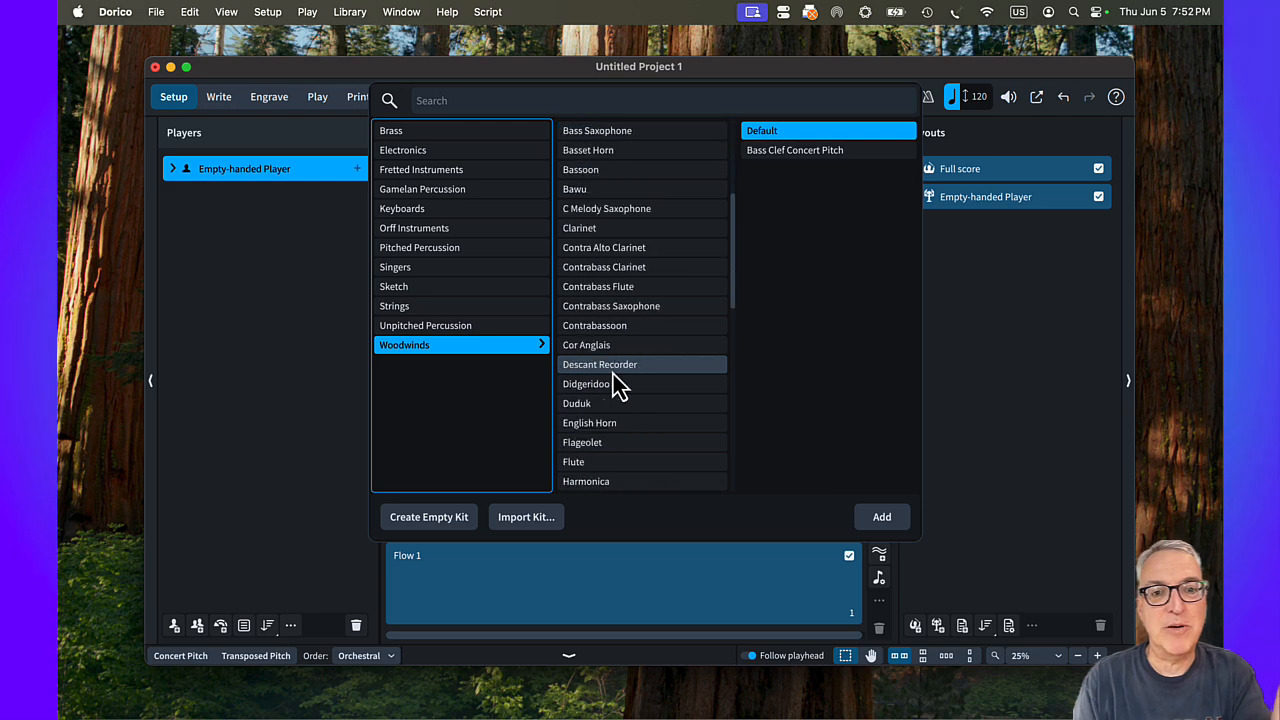
click(595, 428)
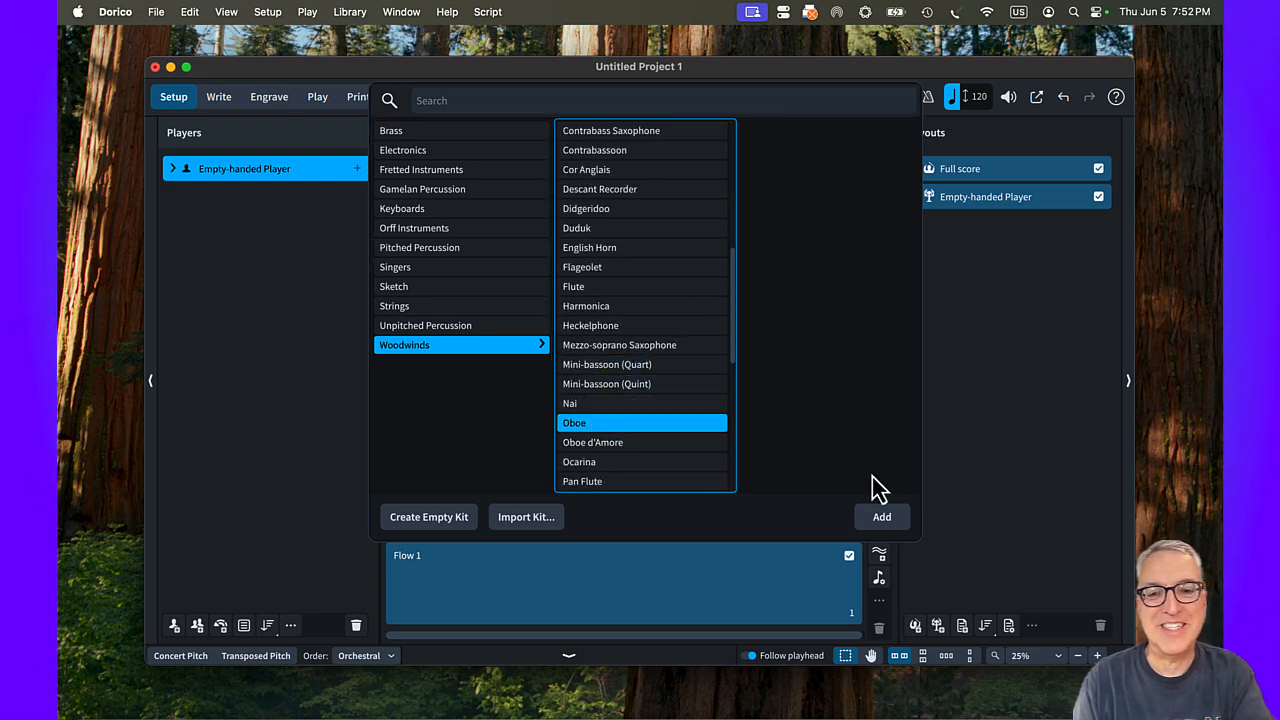
click(882, 517)
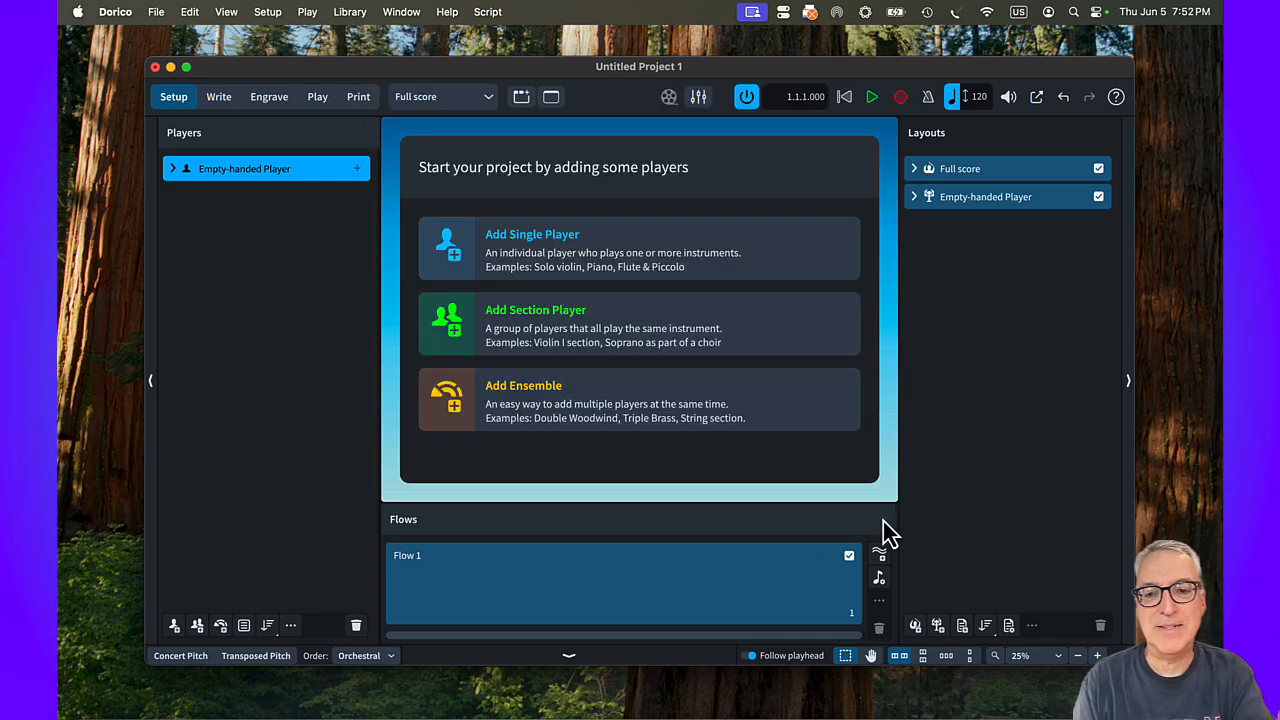
- Move and enlarge the project window to fill the screen, and switch to Write mode
drag(378, 82, 284, 44)
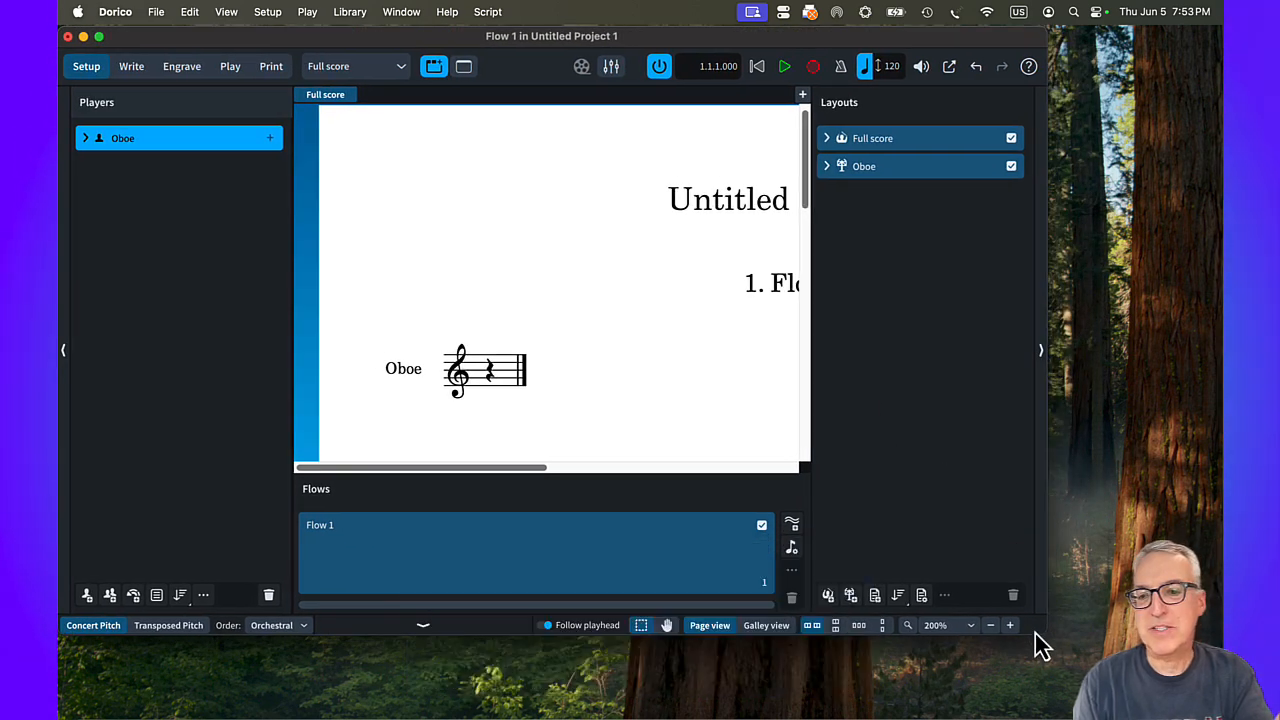
drag(1035, 630, 1216, 710)
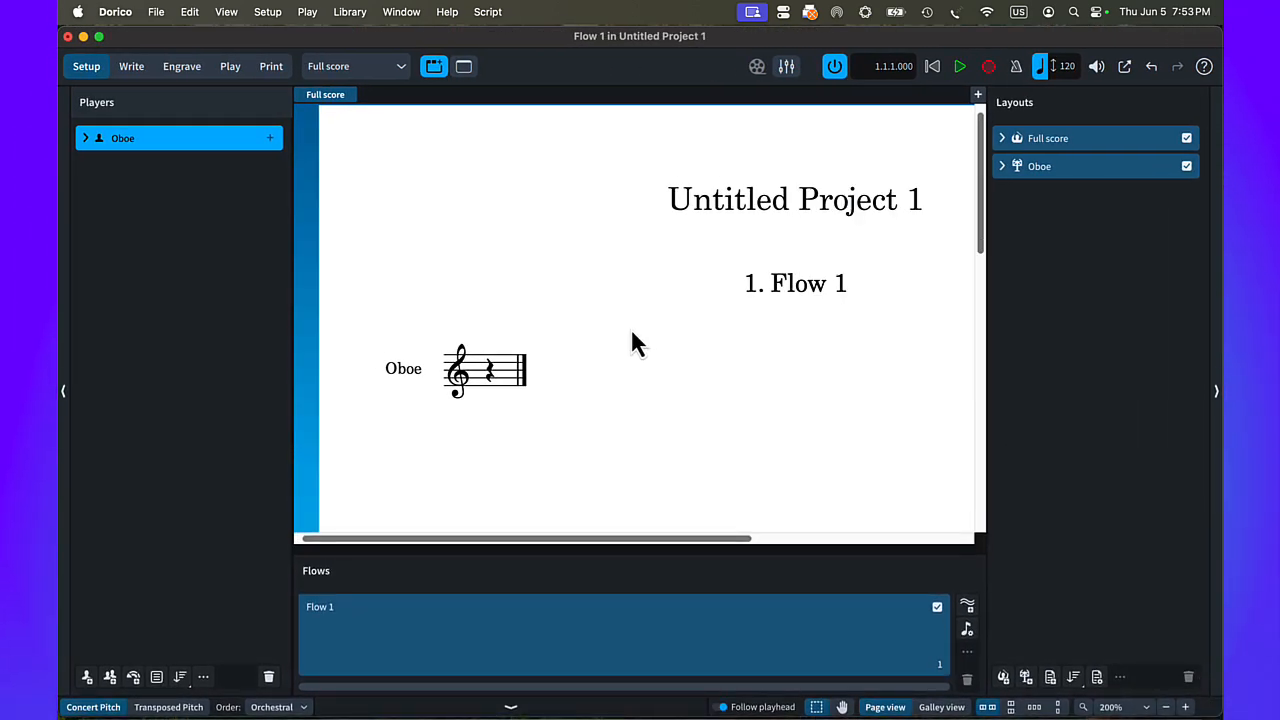
key(super+2)
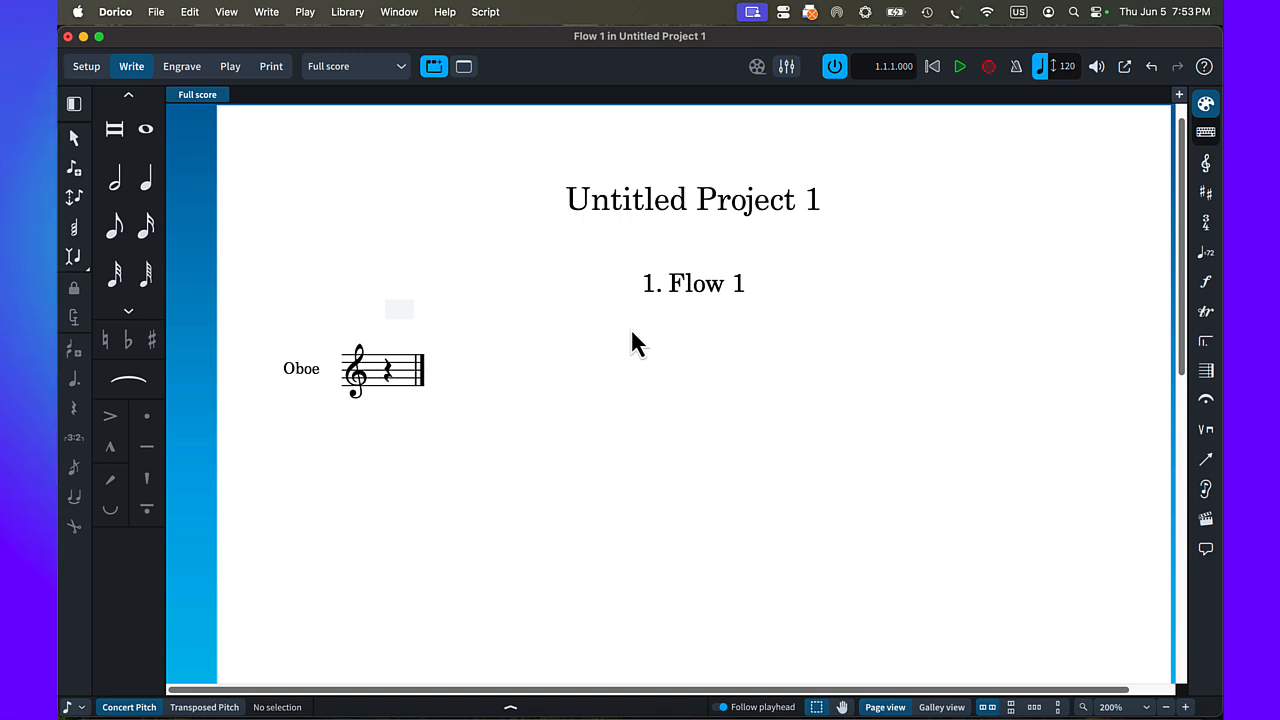
- In the full score's layout options, set flow headings to Never and staff labels to None on first and subsequent systems
key(shift+super+l)
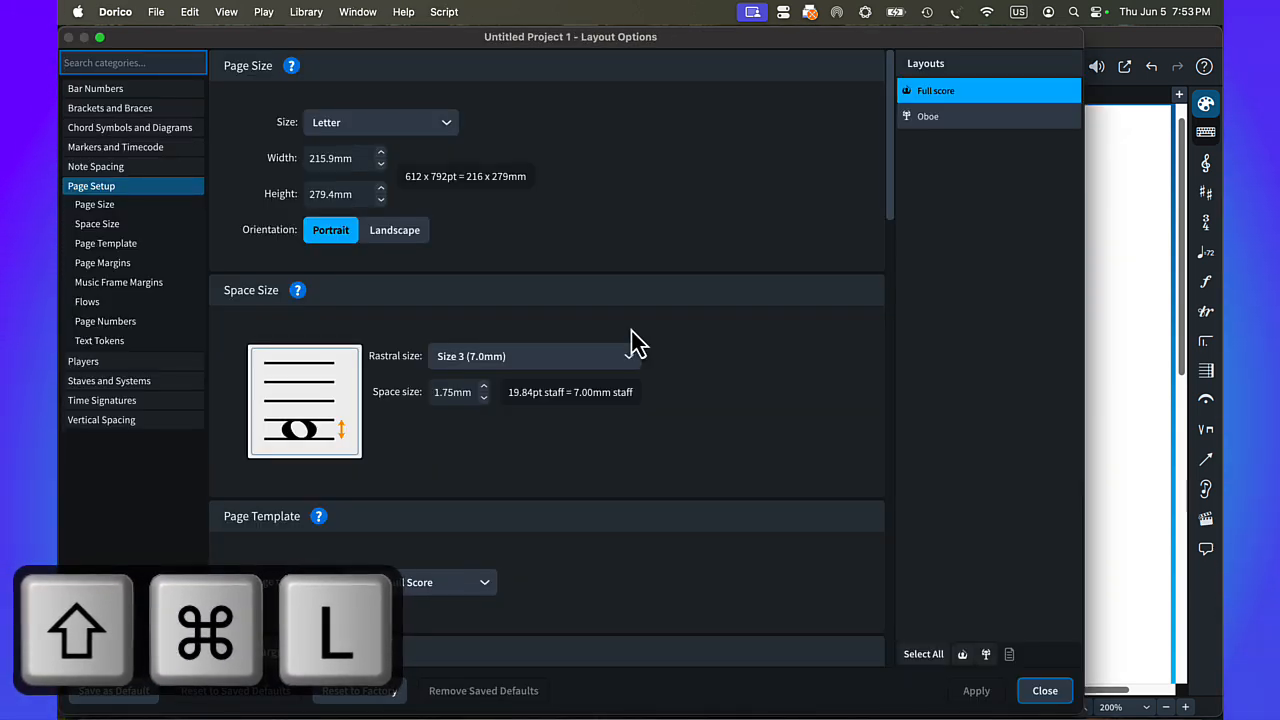
click(116, 304)
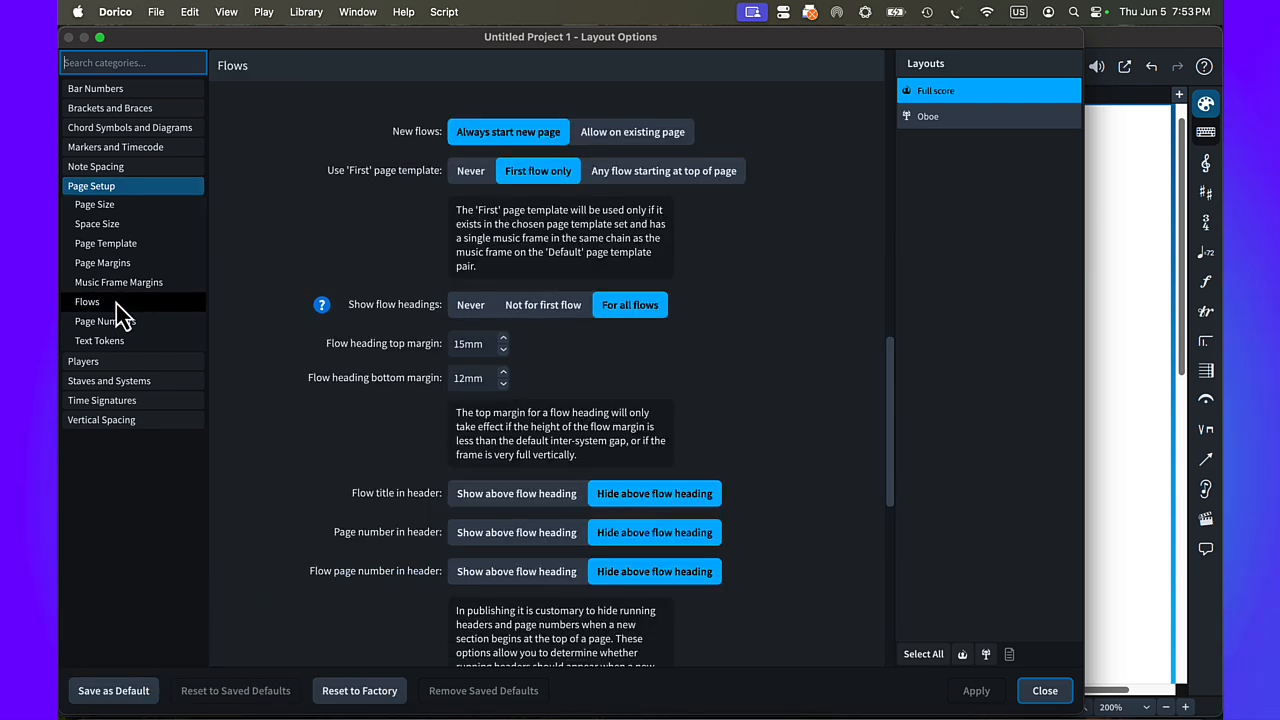
click(470, 306)
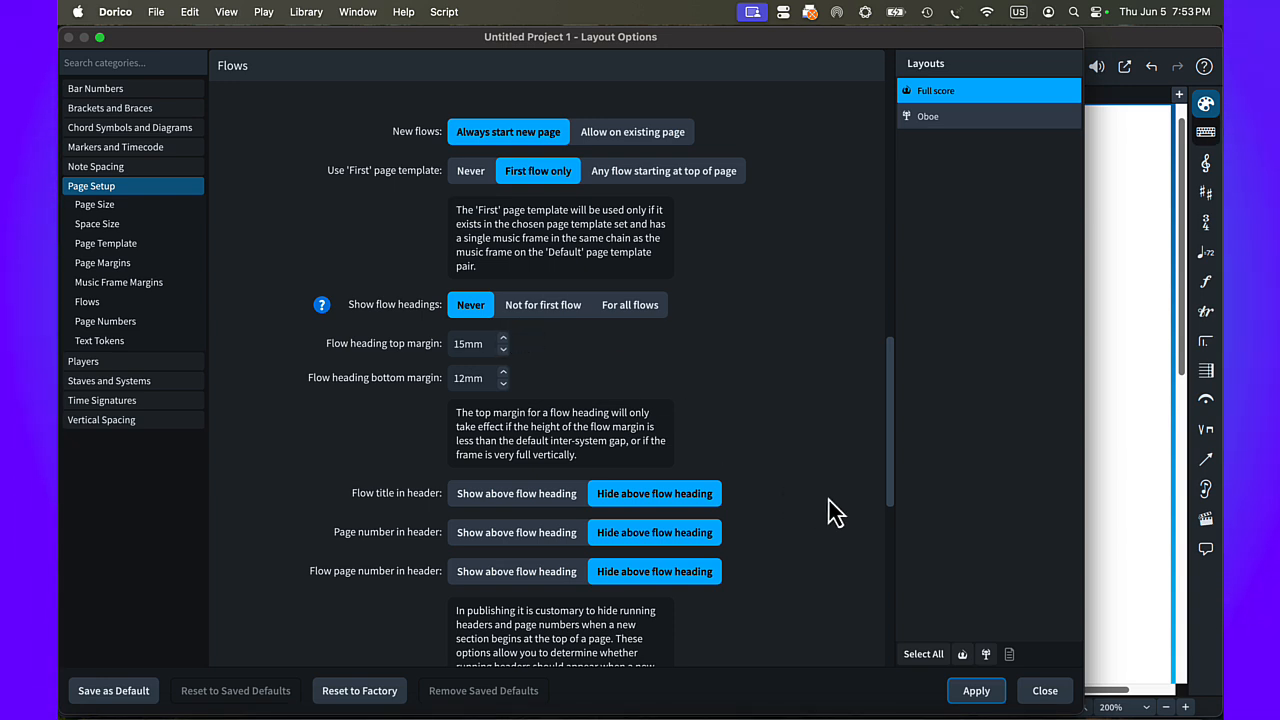
click(112, 380)
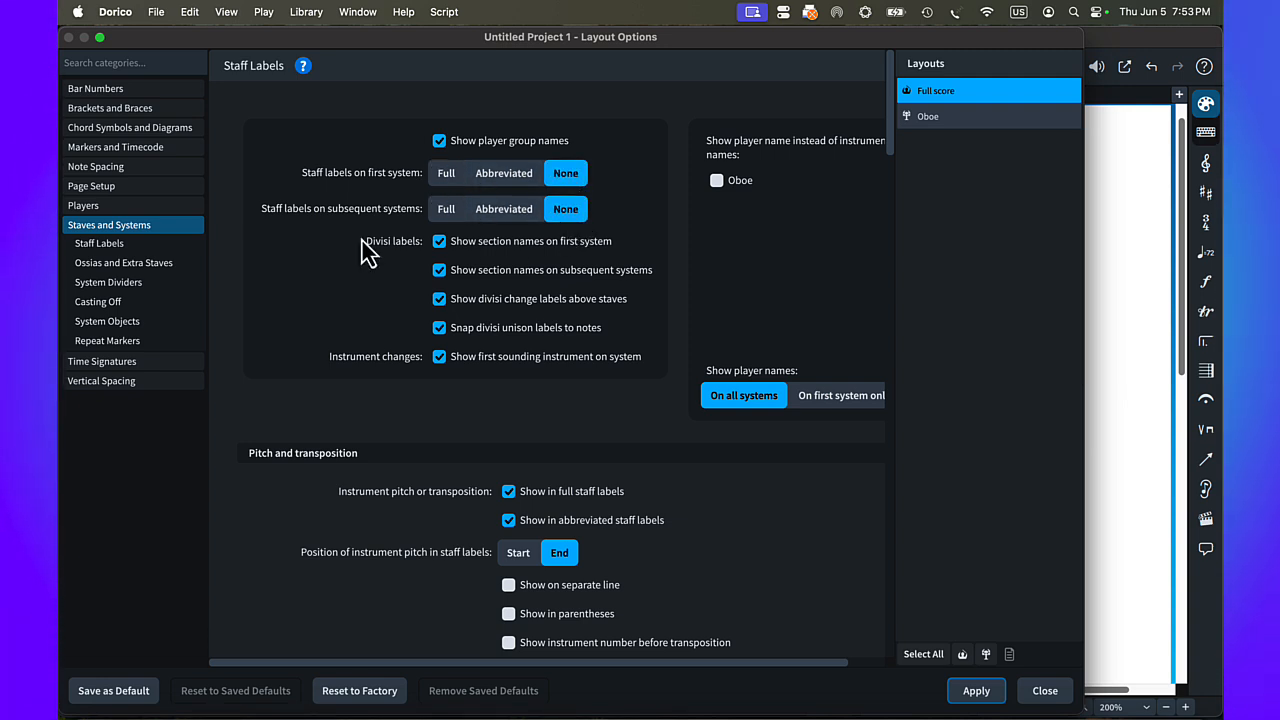
- Place the full score's bar numbers below the bottom staff instead of above the top staff, and apply the layout options
click(72, 90)
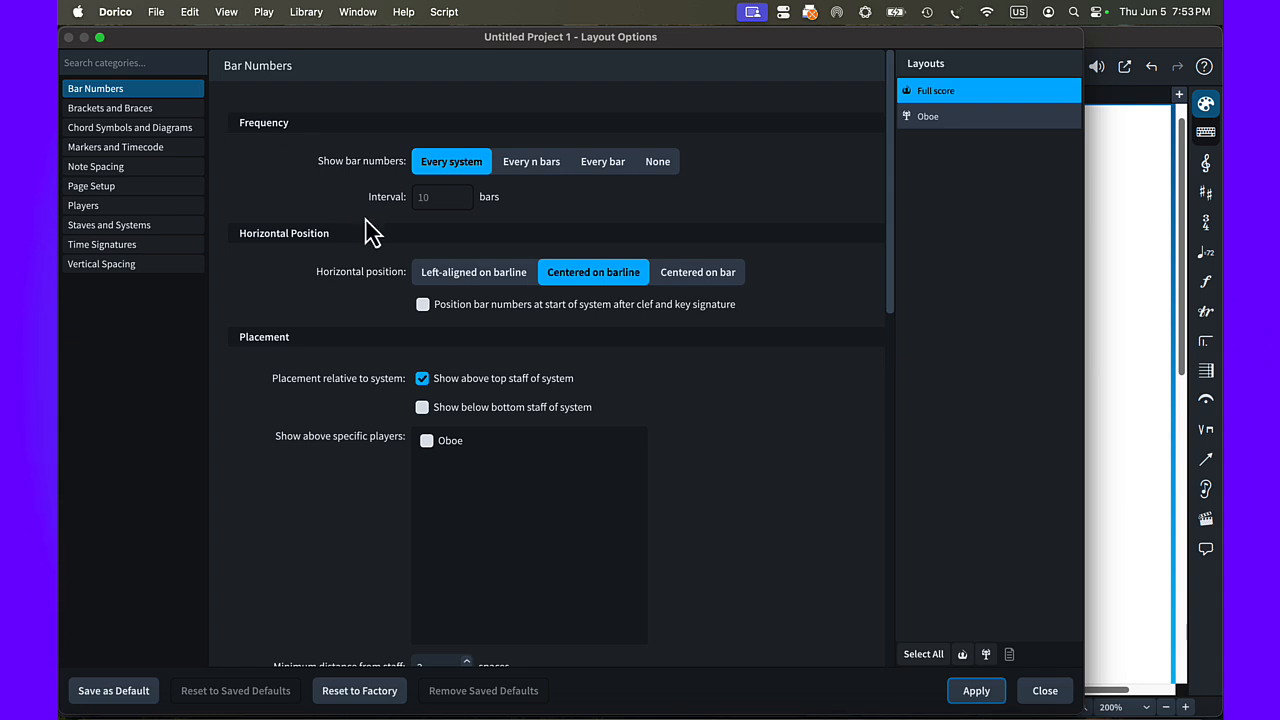
click(422, 408)
click(423, 379)
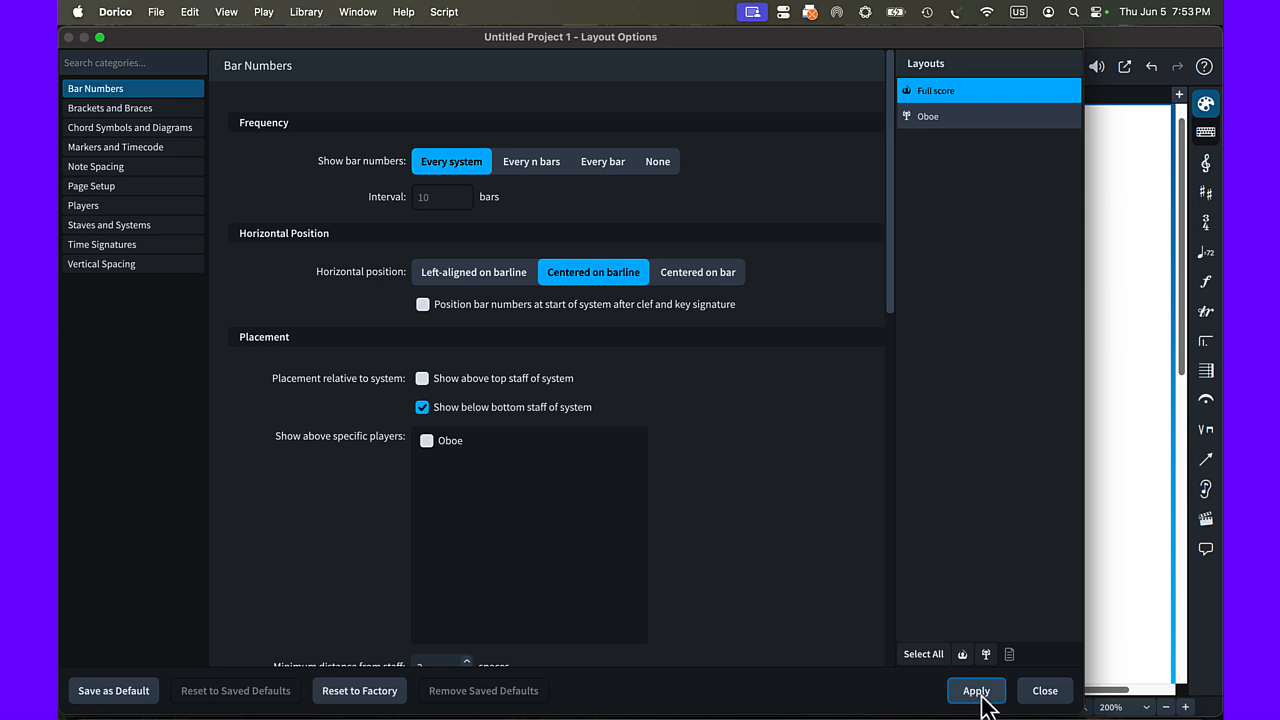
click(1044, 691)
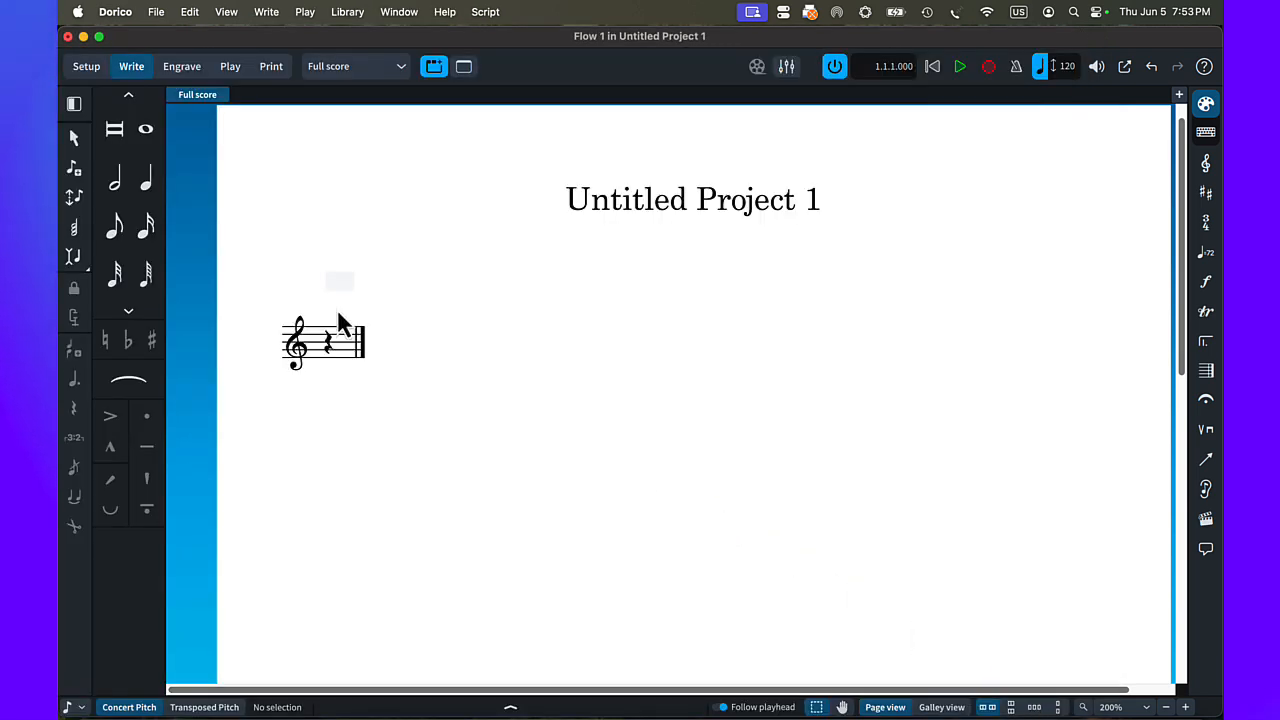
- In the project info, set the title to "Happy Birthday" and the composer to "Traditional"
key(super+i)
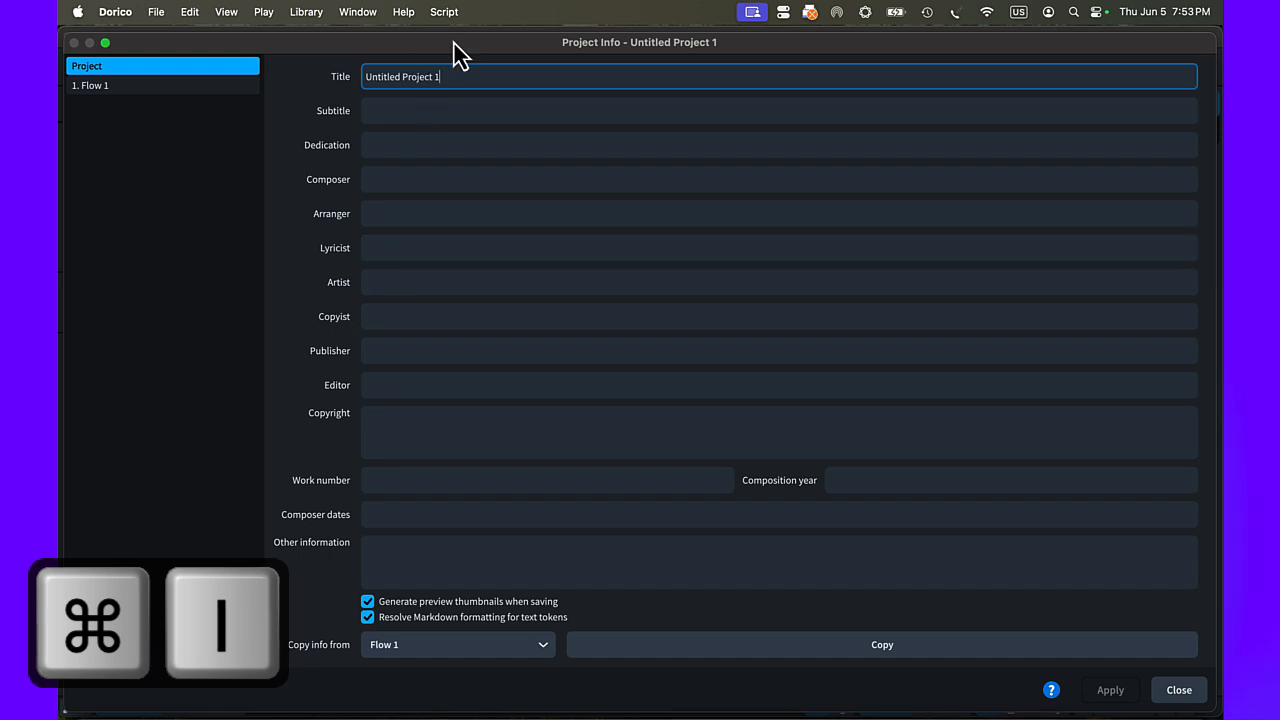
drag(457, 76, 349, 76)
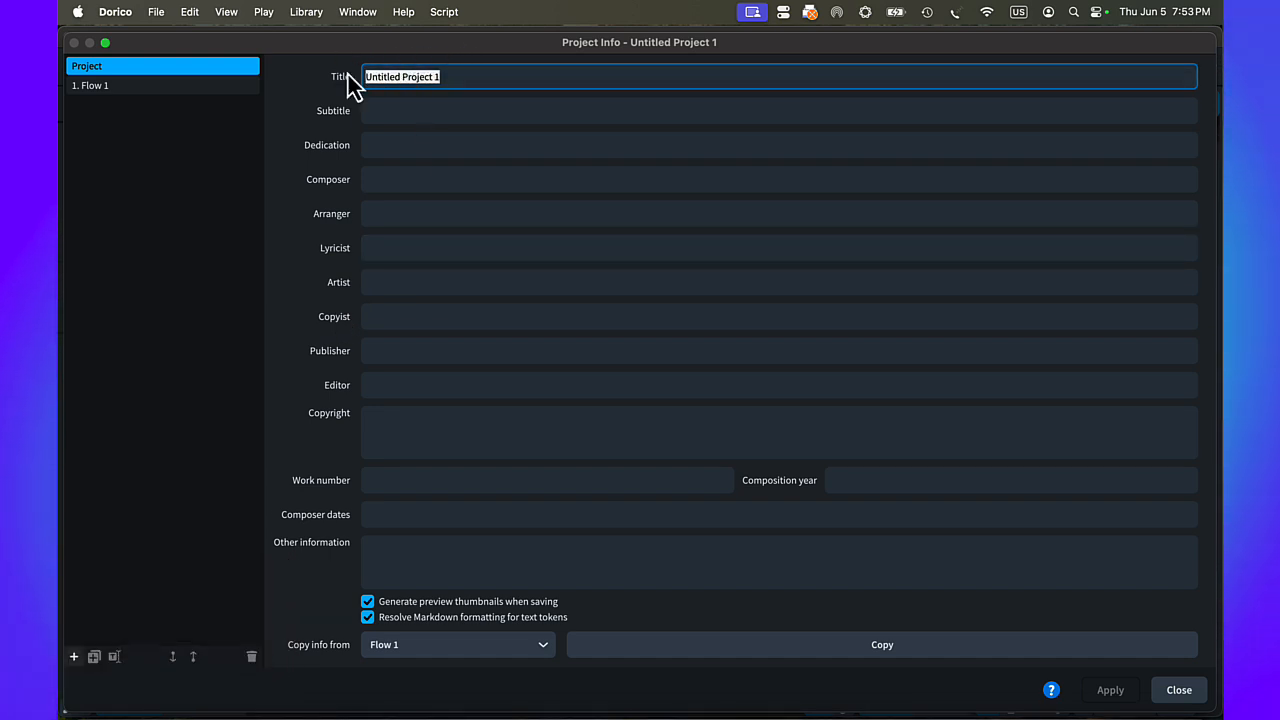
text(Happy Birthday)
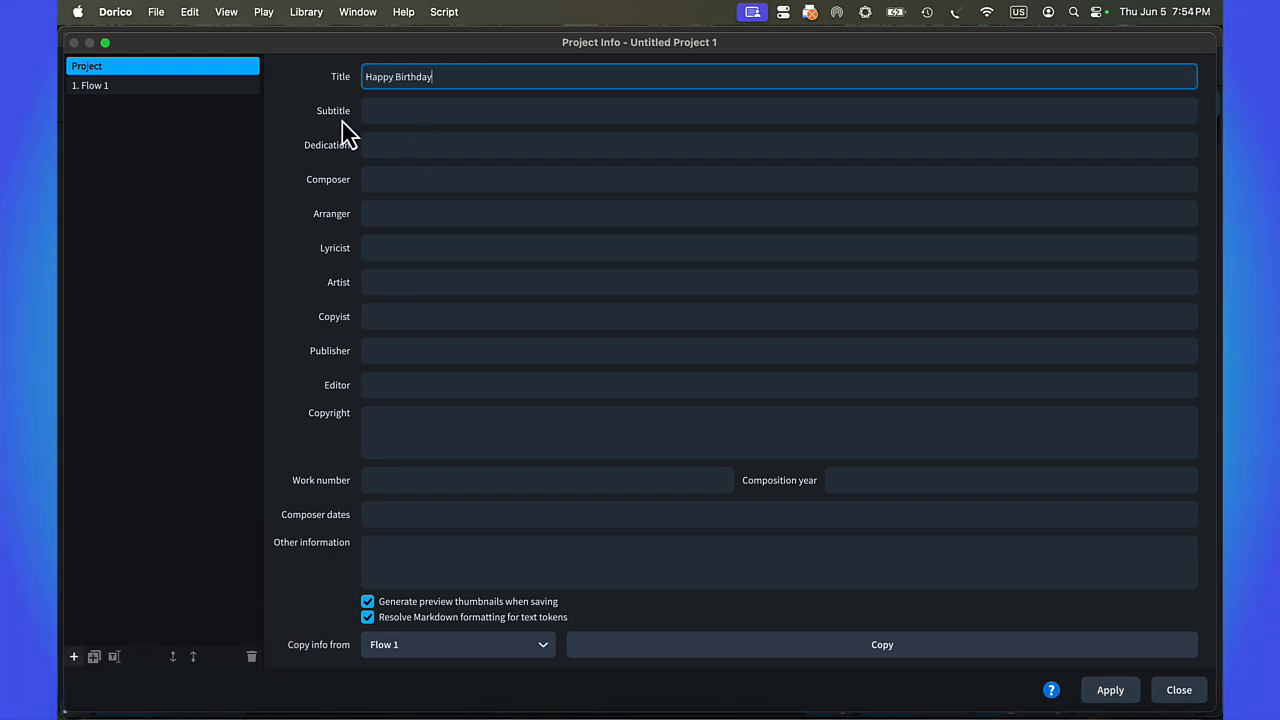
click(384, 178)
text(Traditiona)
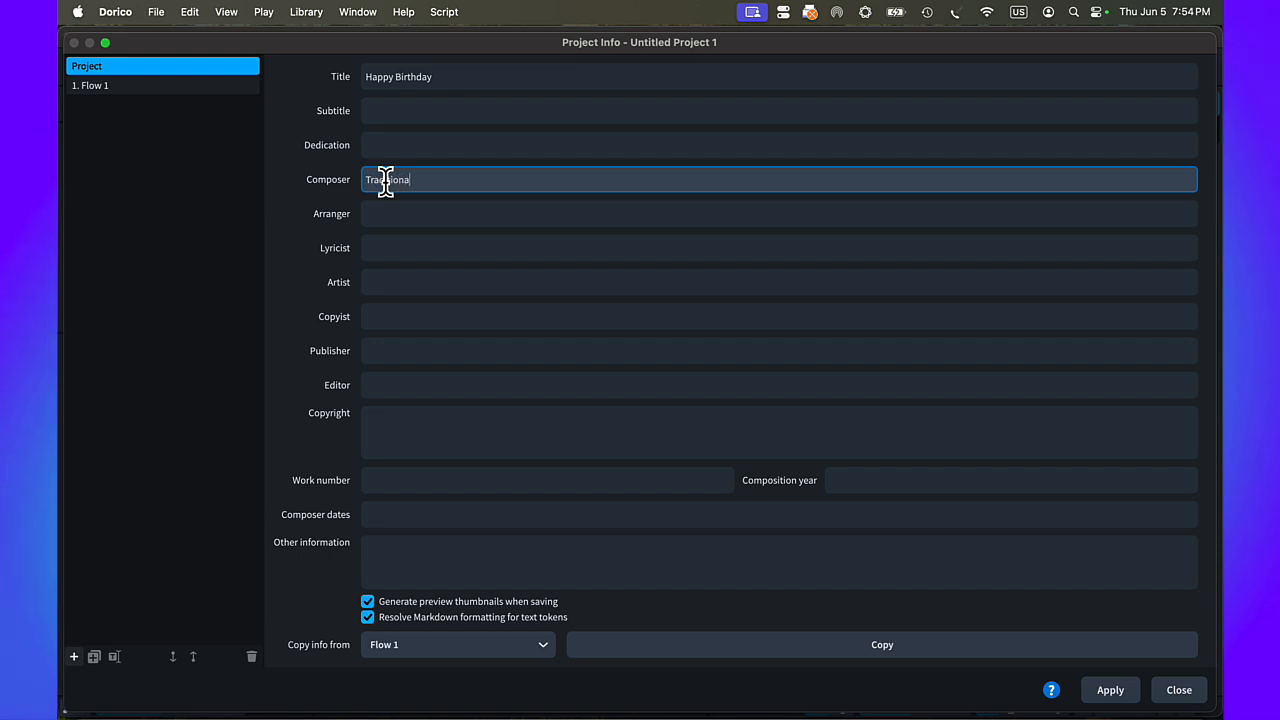
text(l)
- Enter the arranger's credit in the project info, check Flow 1's info, and apply the project details
click(389, 214)
text(a)
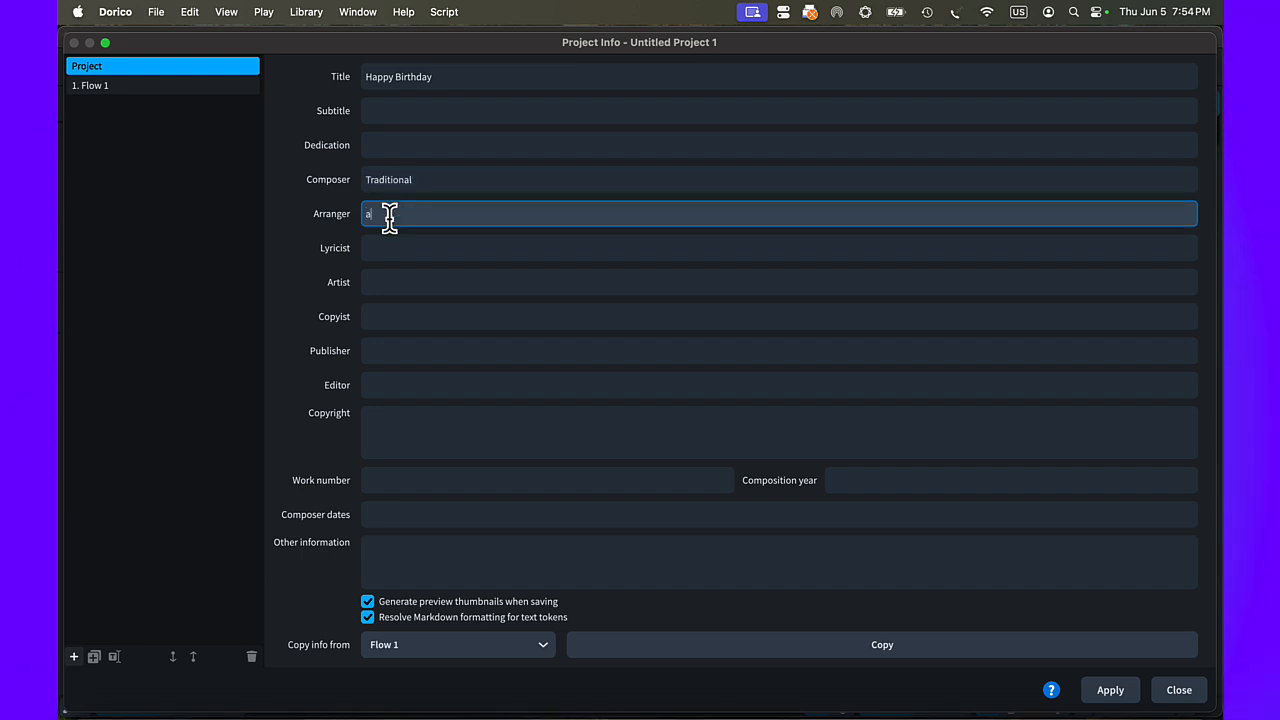
text(rr. Scott Watson)
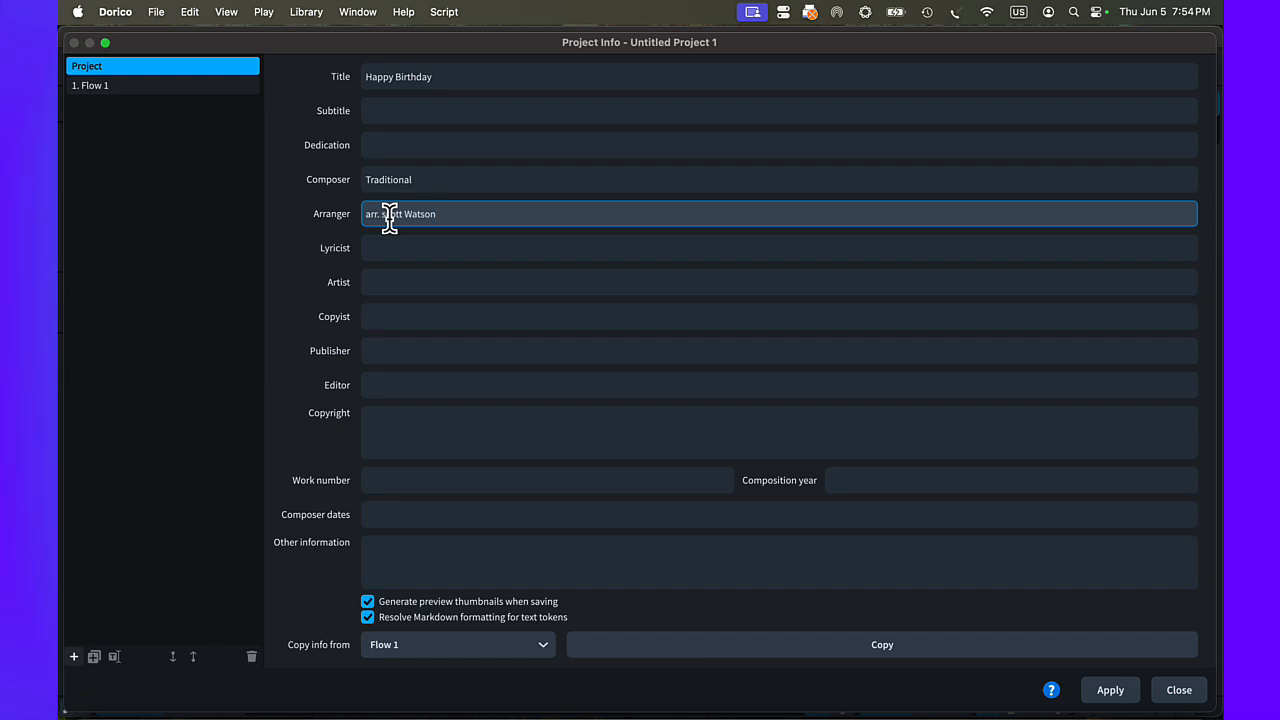
click(180, 86)
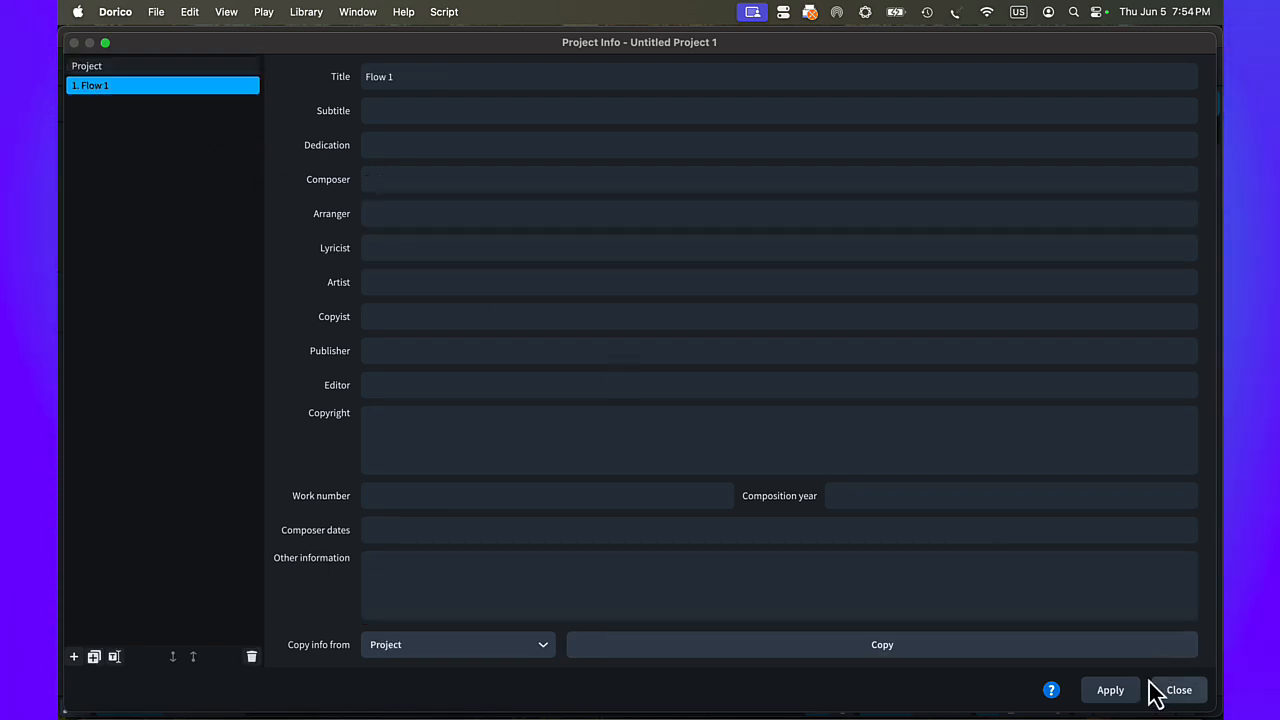
click(189, 68)
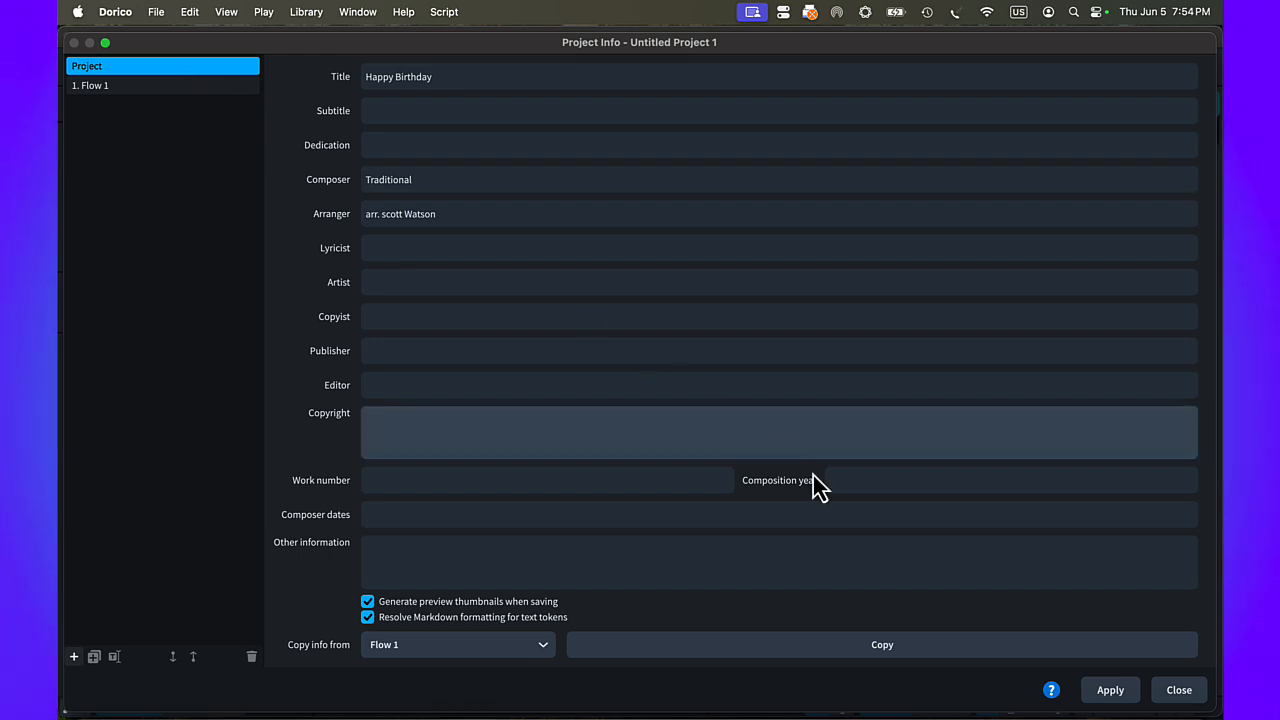
click(1179, 690)
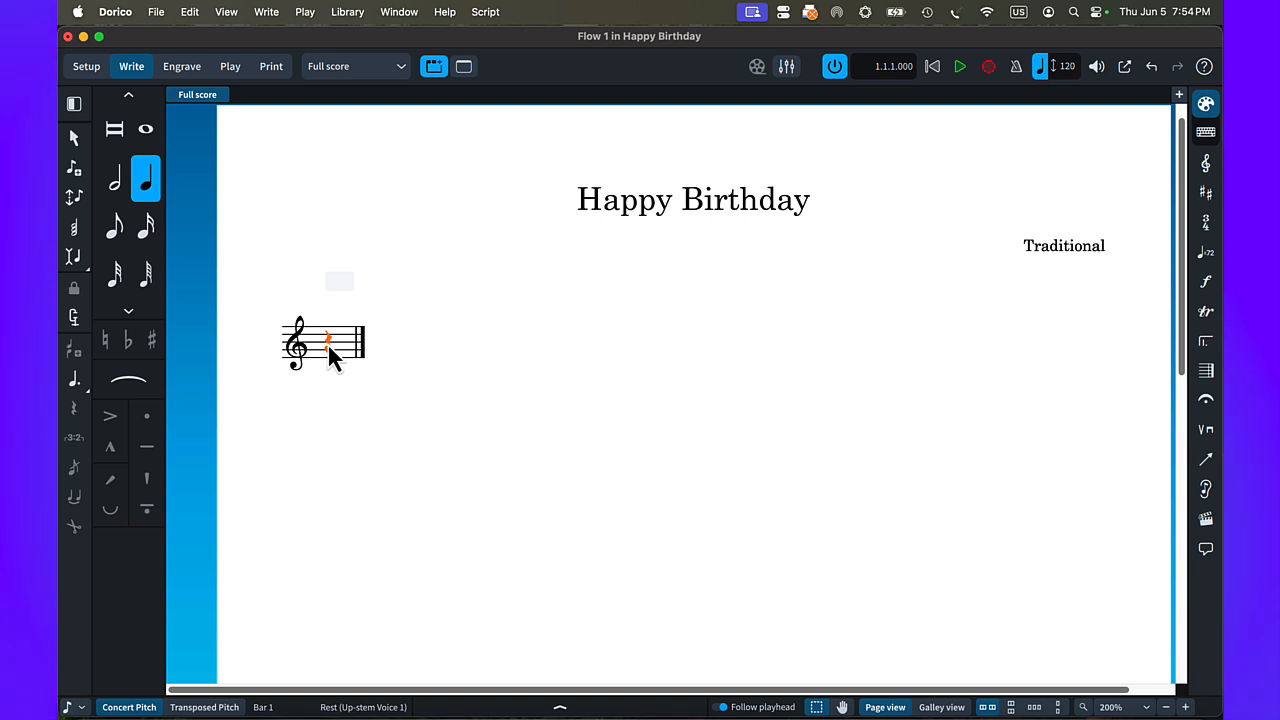
- Add a 3/4 time signature at the first rest on the staff
key(shift+m)
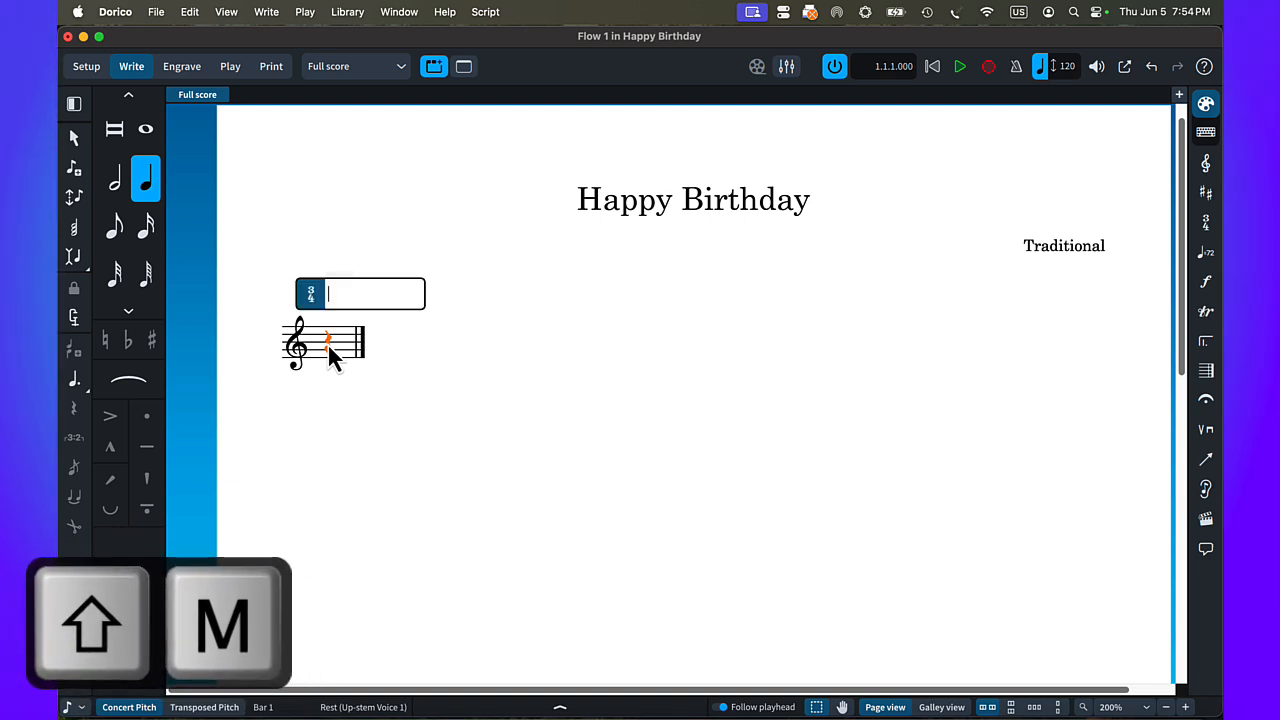
text(3/4)
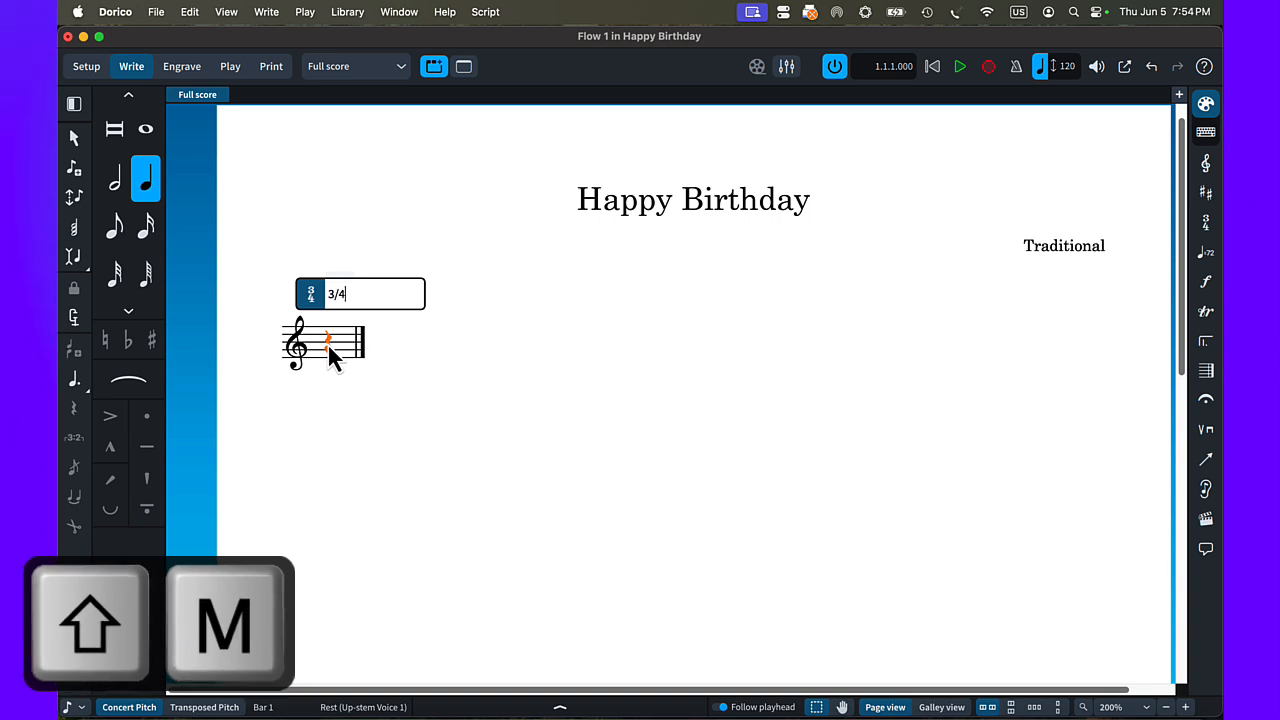
key(Return)
- Add a D major key signature at the start of the score
key(shift+k)
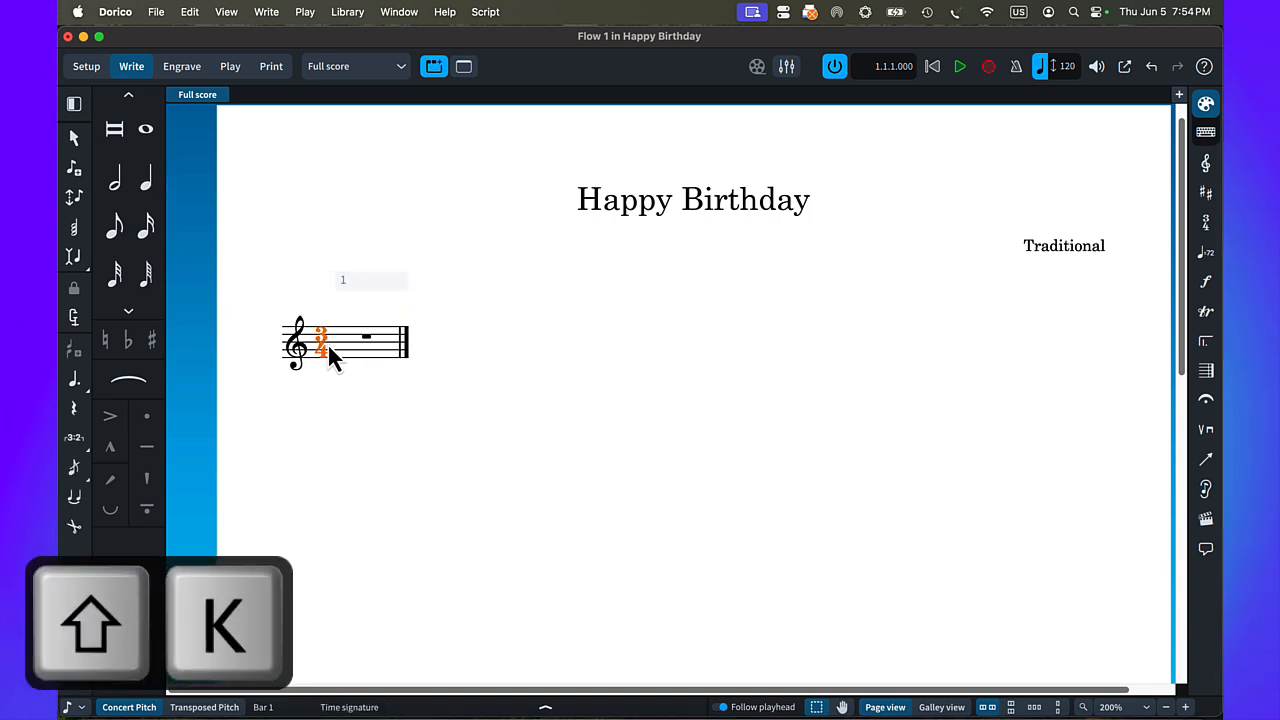
key(shift+k)
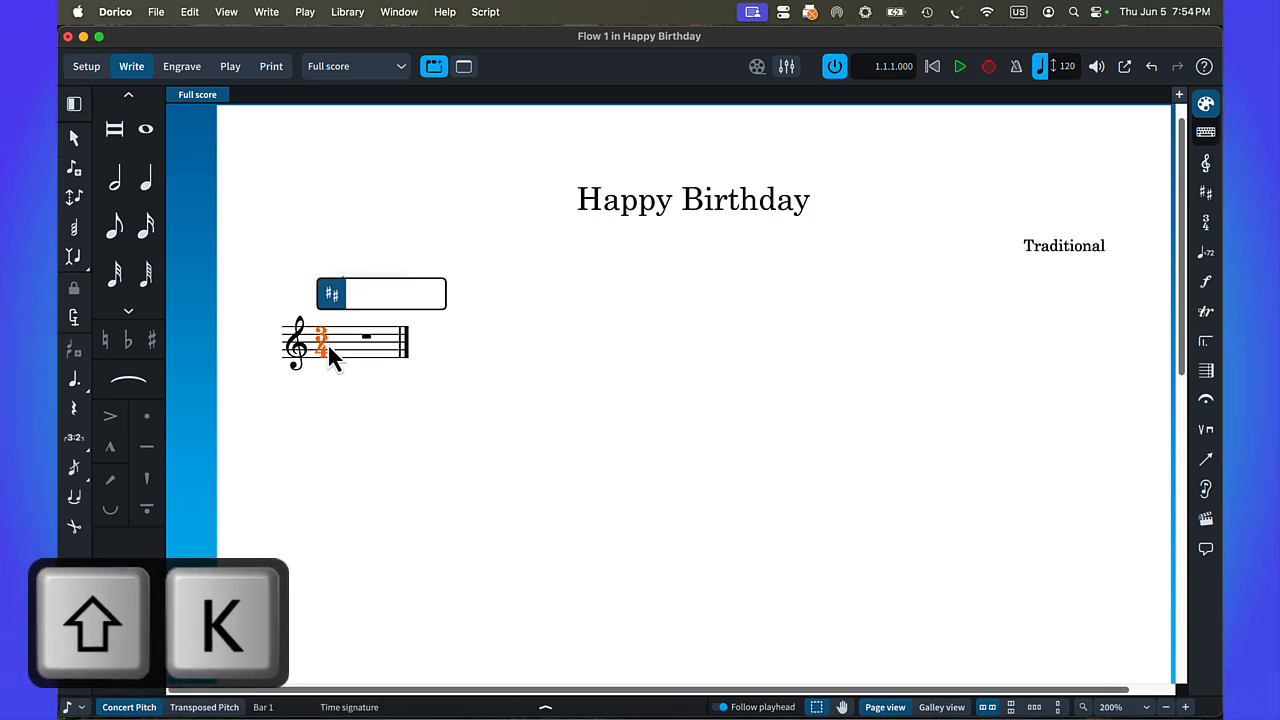
text(D)
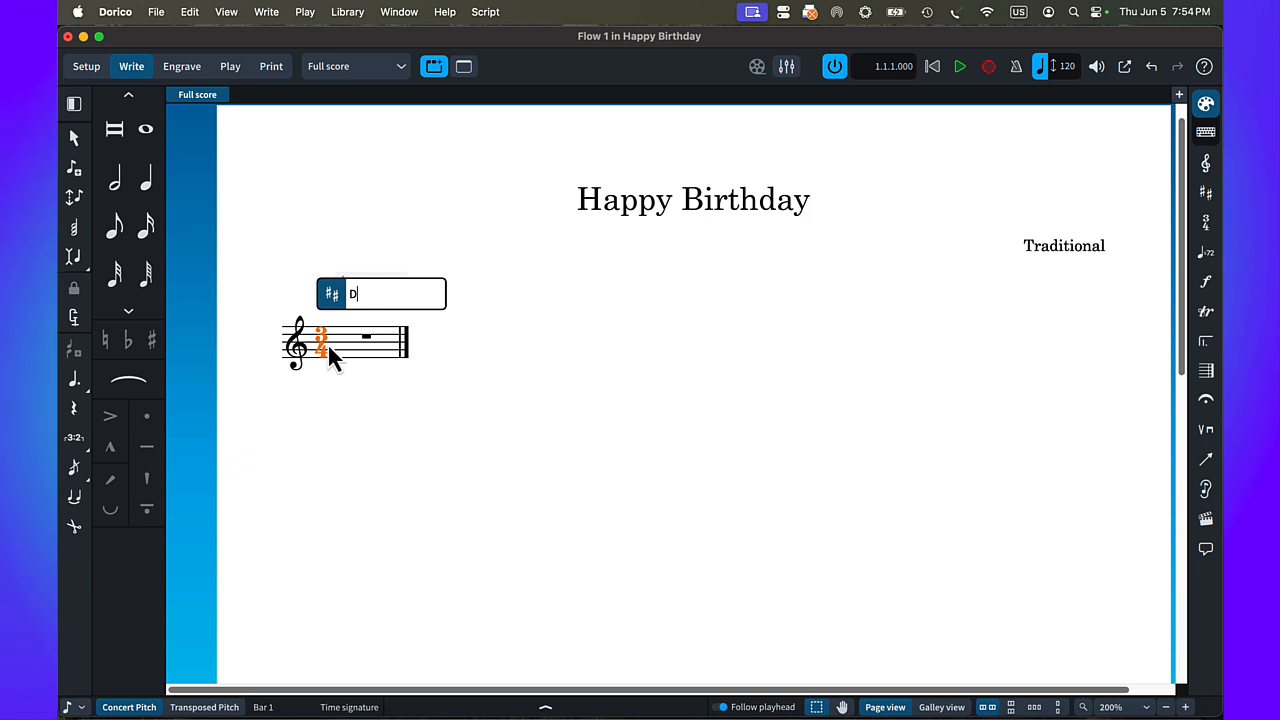
key(Return)
- Add the tempo marking "Andante moderato q = 96" at bar 1
key(shift+t)
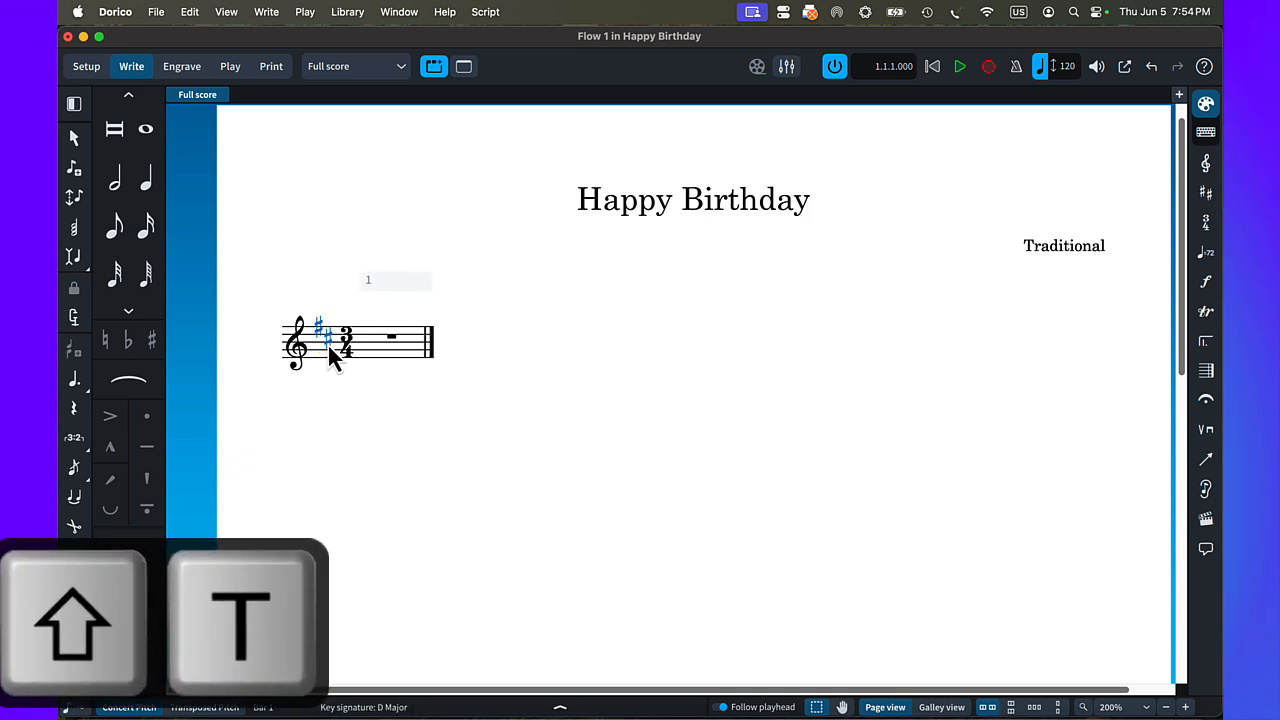
key(shift+t)
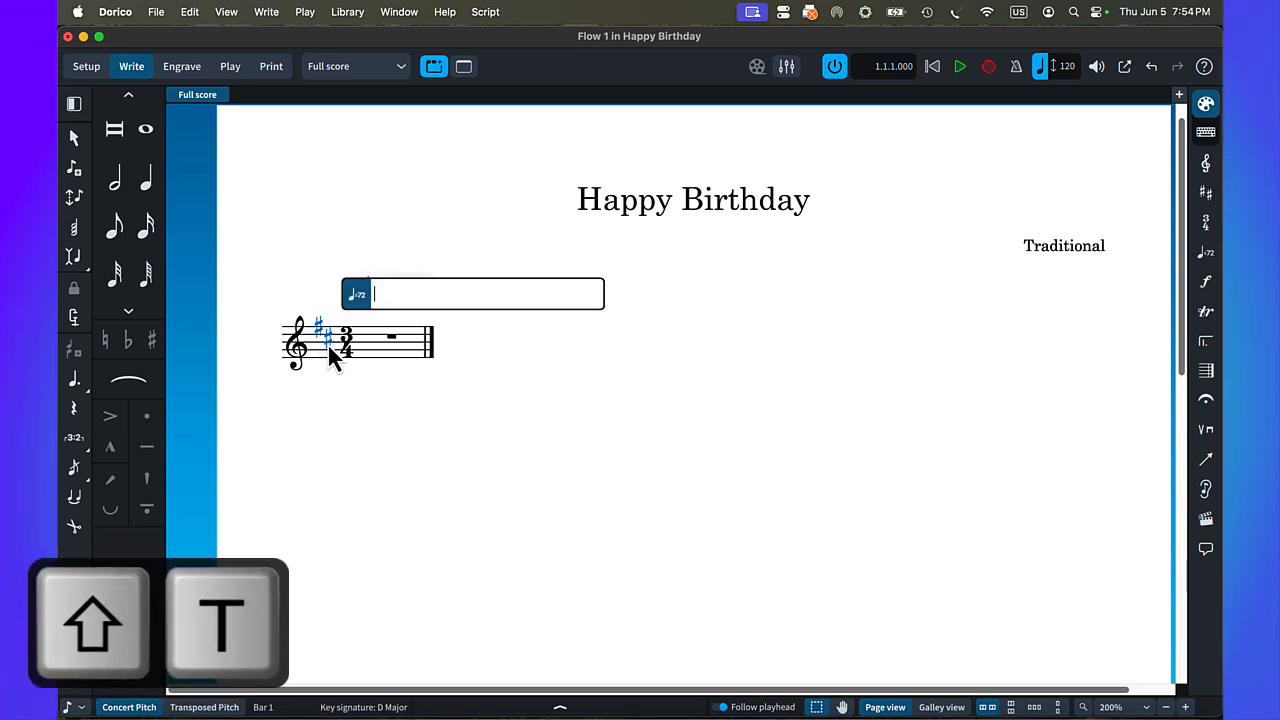
text(Andante)
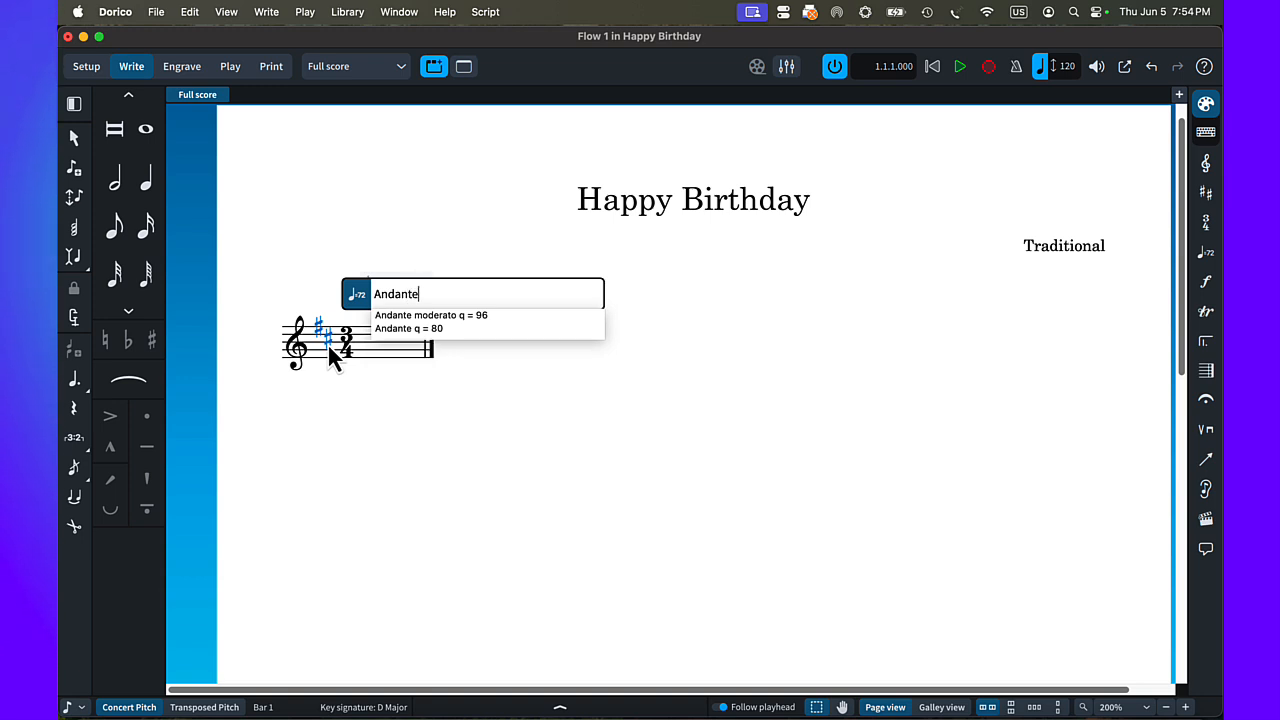
click(420, 316)
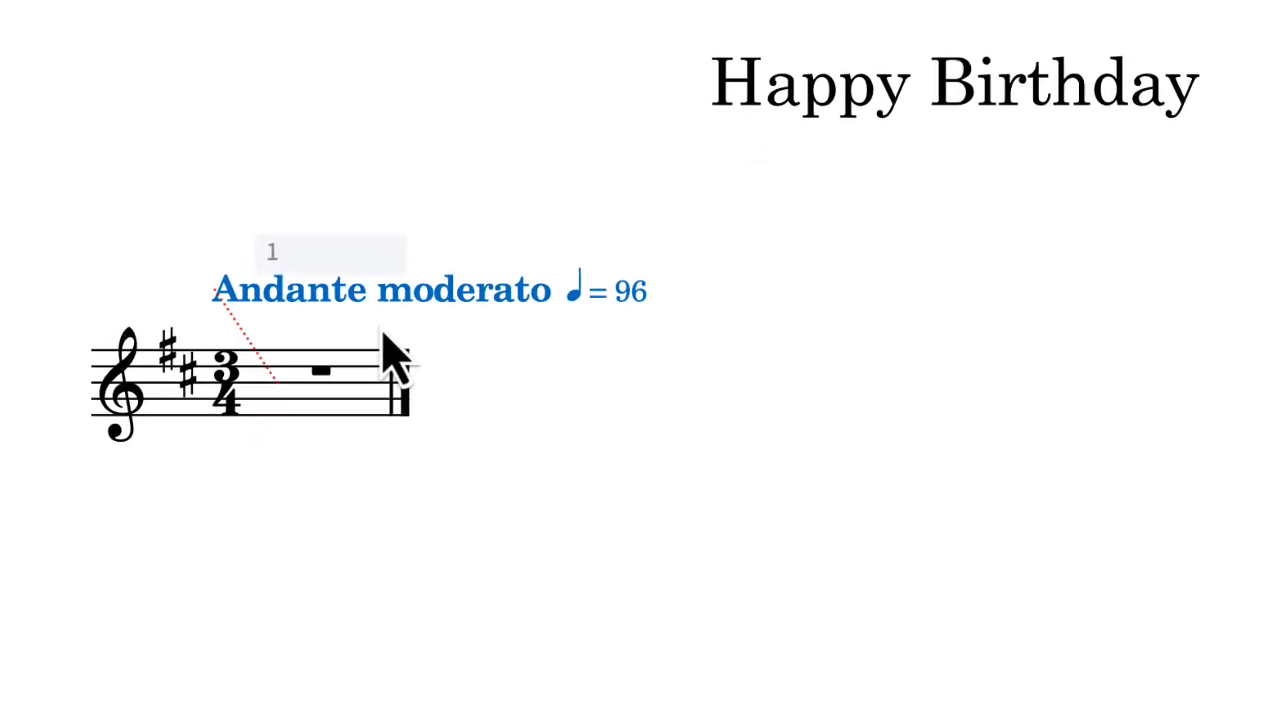
- Check the tempo marking's text without changing it, and add 9 bars after bar 1
double_click(393, 293)
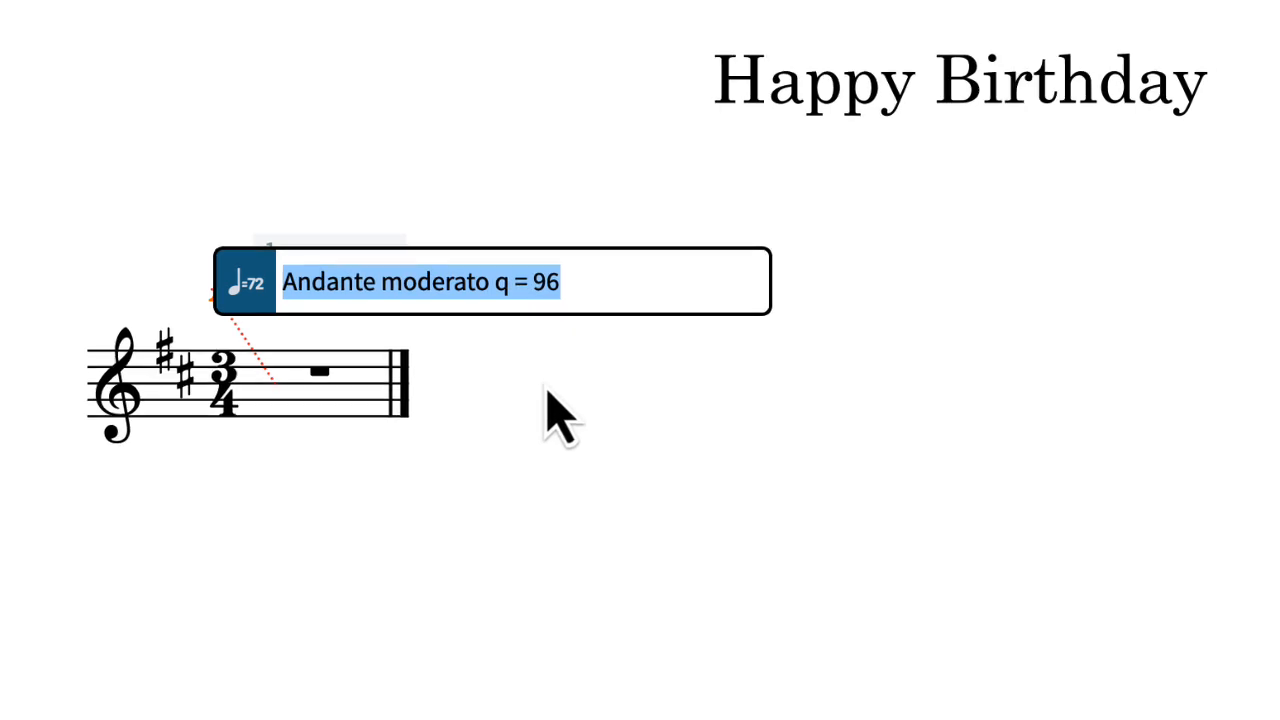
key(Return)
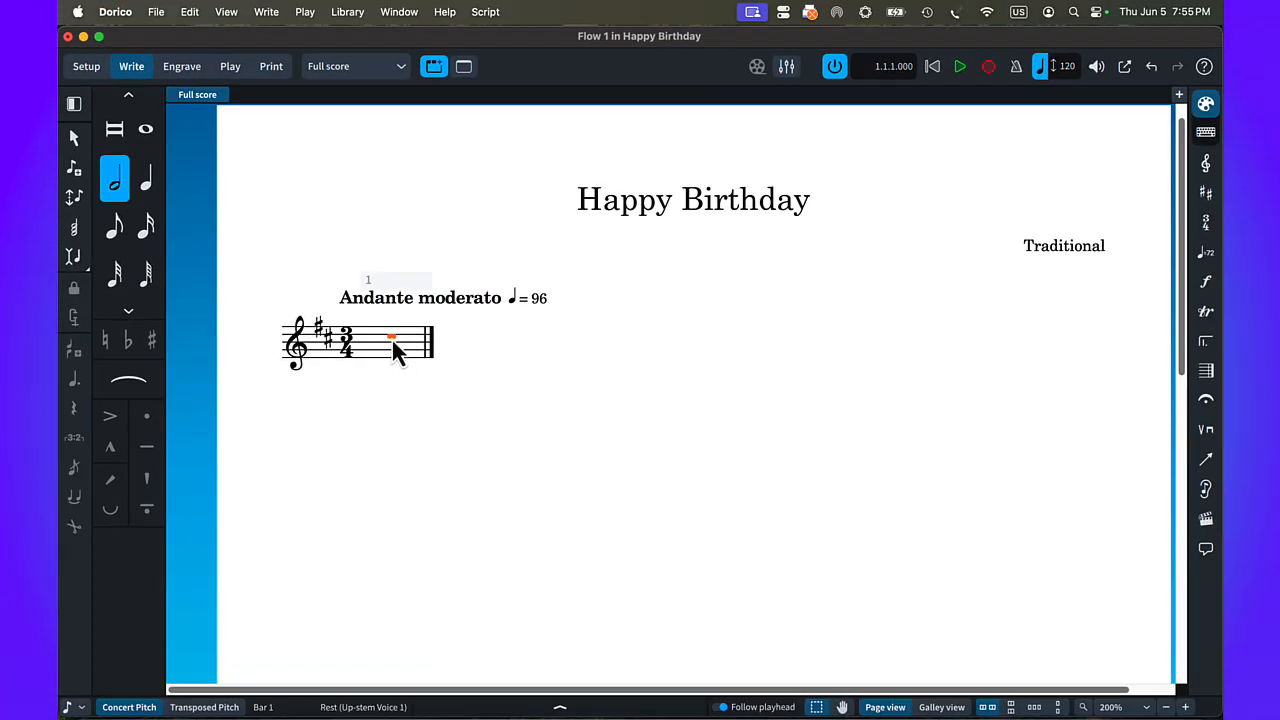
key(shift+b)
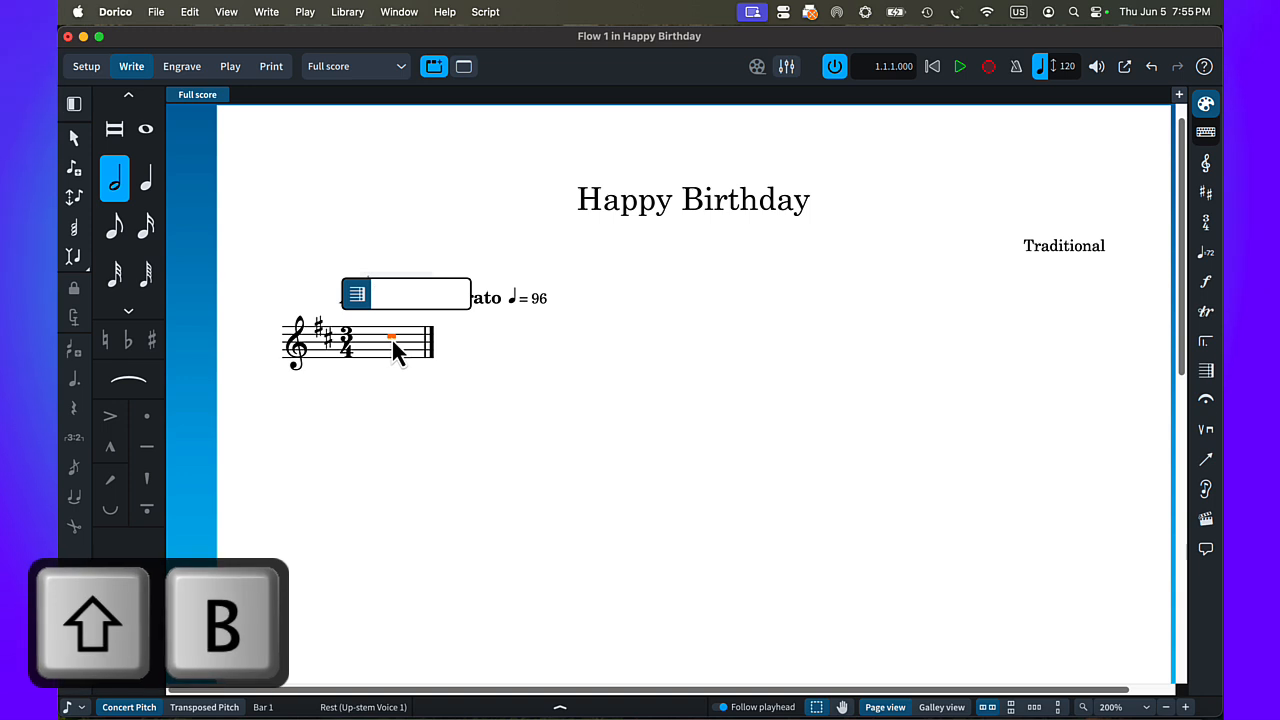
text(9)
key(Return)
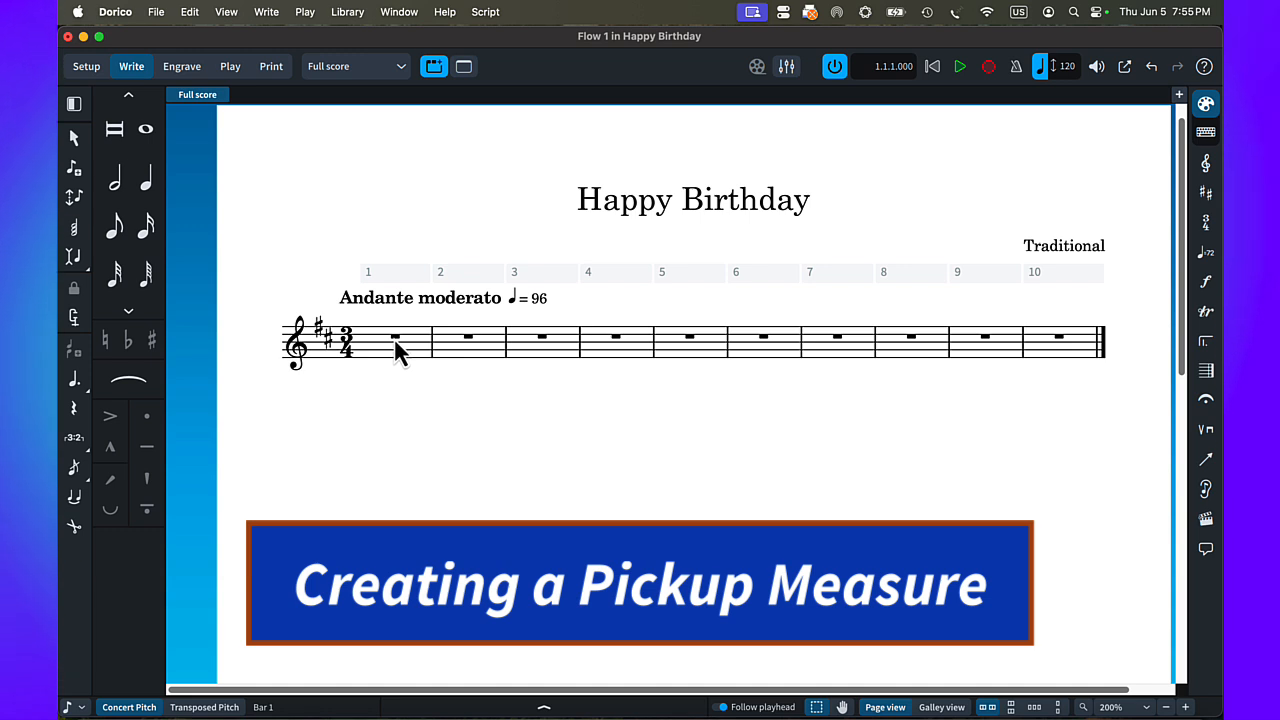
- Create a one-beat pickup measure by entering the time signature "3/4,1" at the rest in bar 1
click(396, 340)
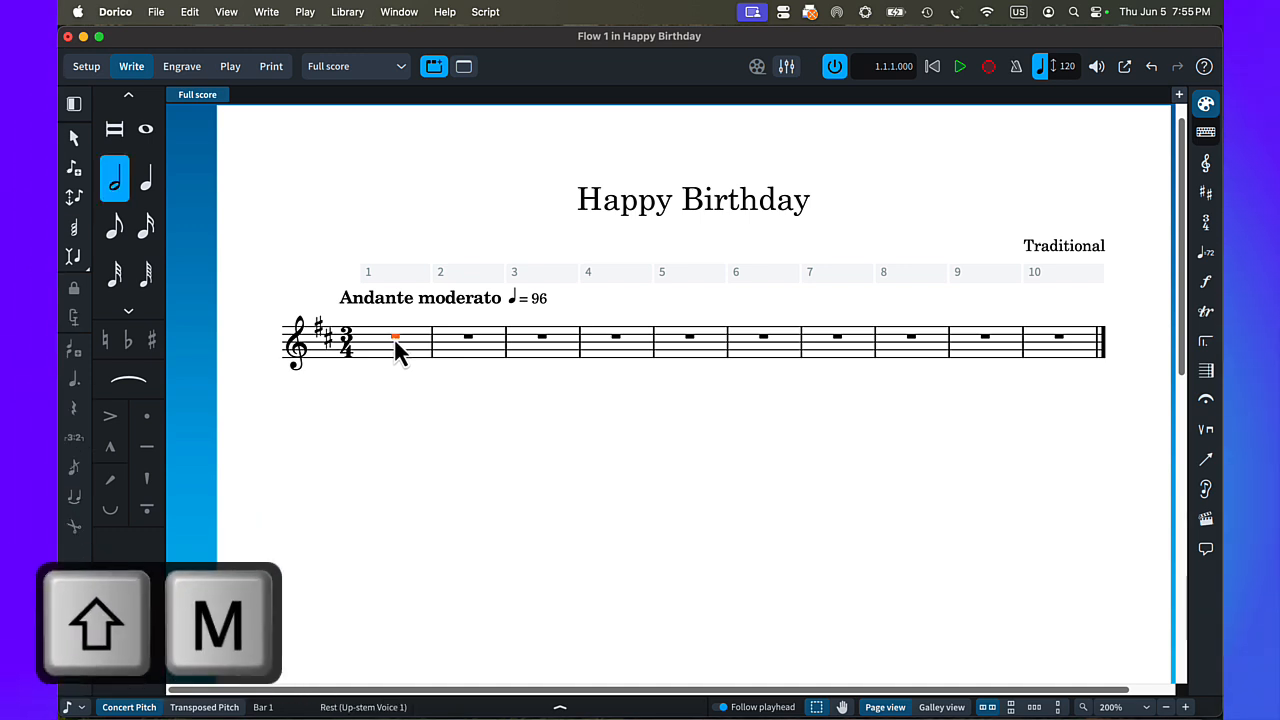
key(shift+m)
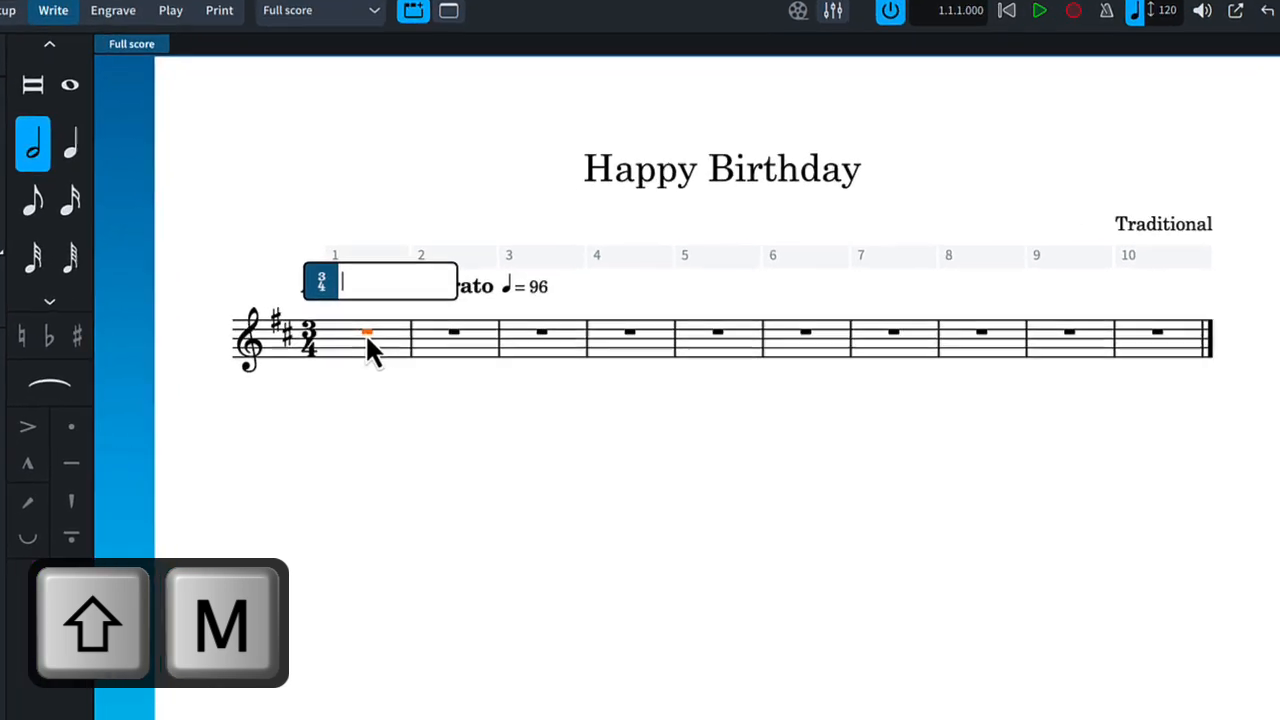
text(3/4,1)
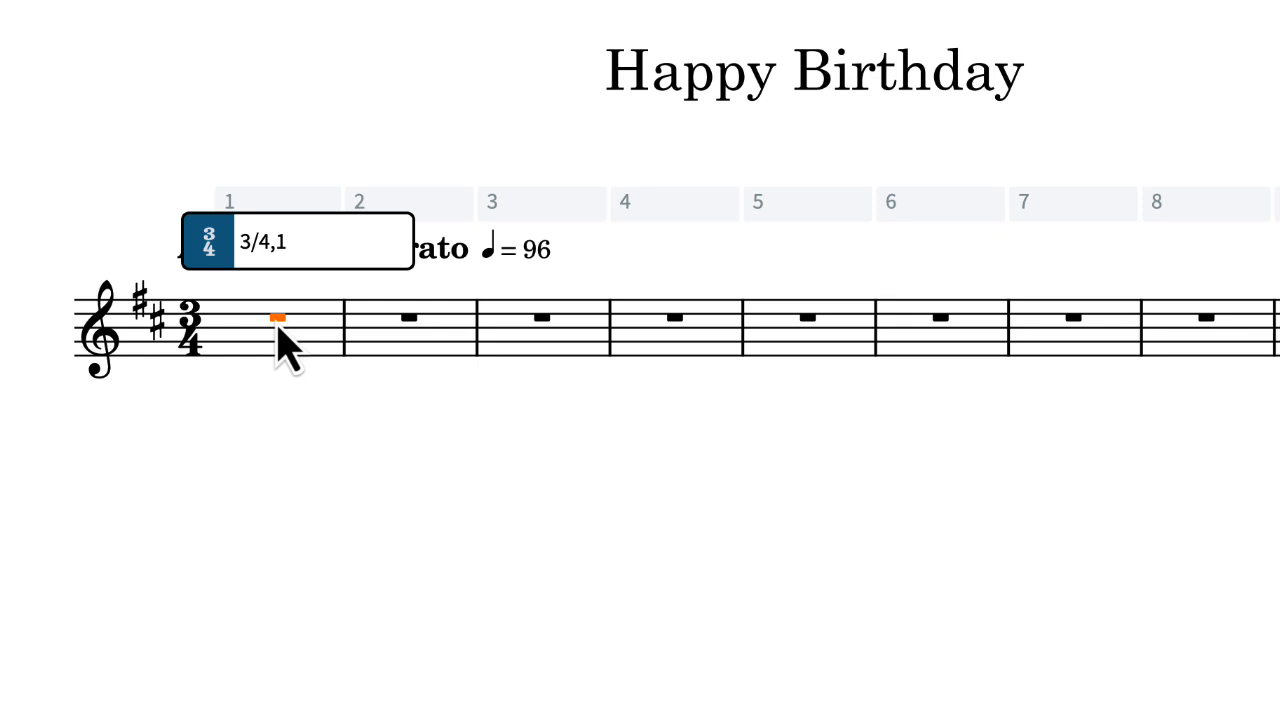
key(Return)
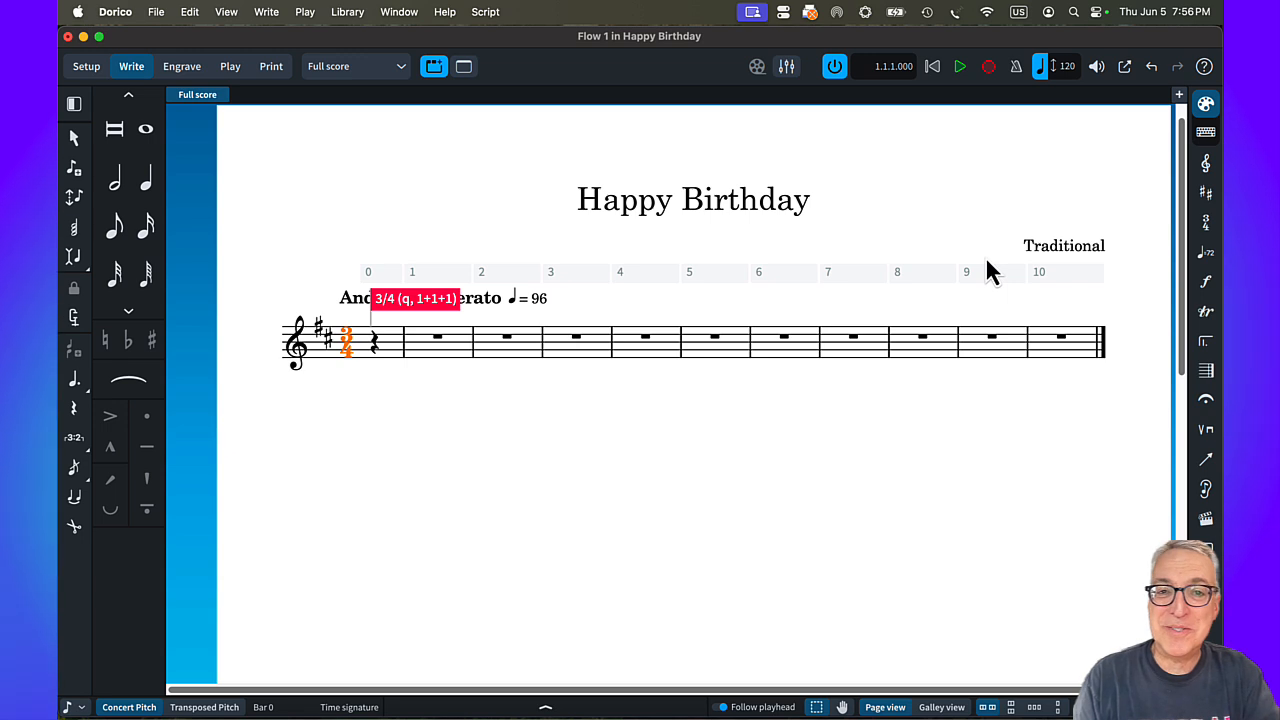
- Switch to Engrave mode, hide the page templates area, and inspect the tokens in the composer and title text frames
key(super+3)
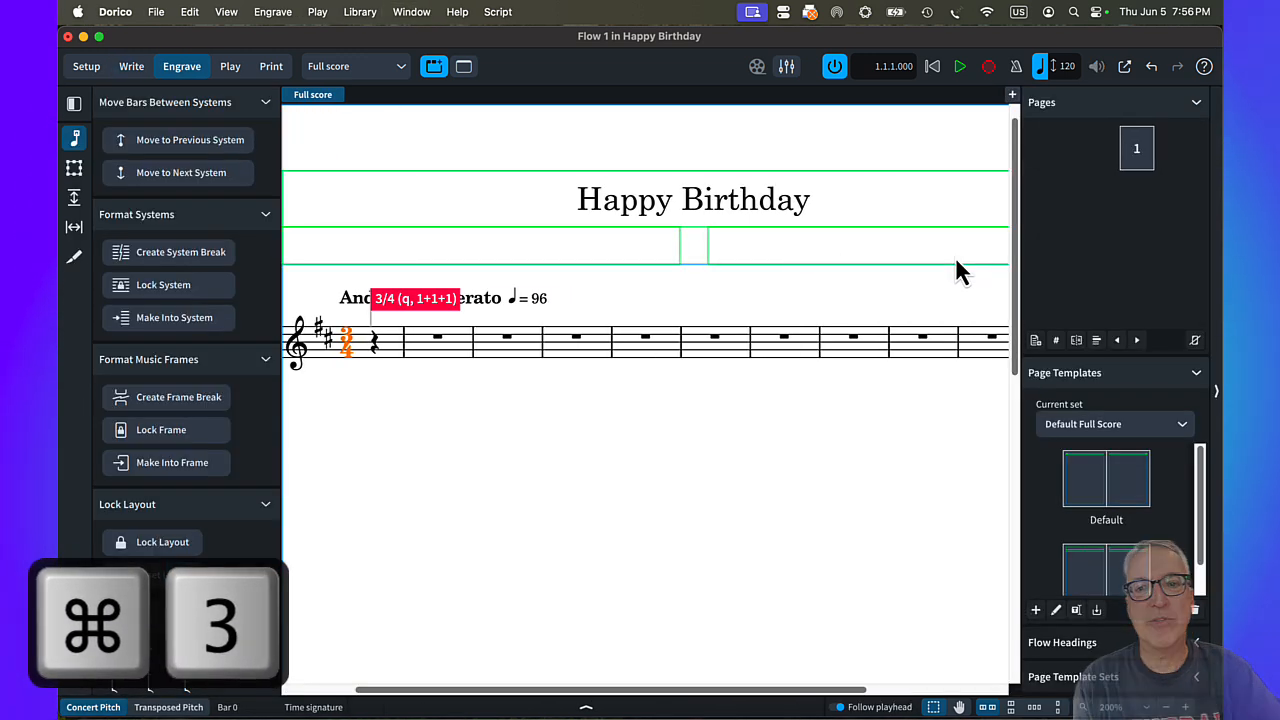
click(1216, 391)
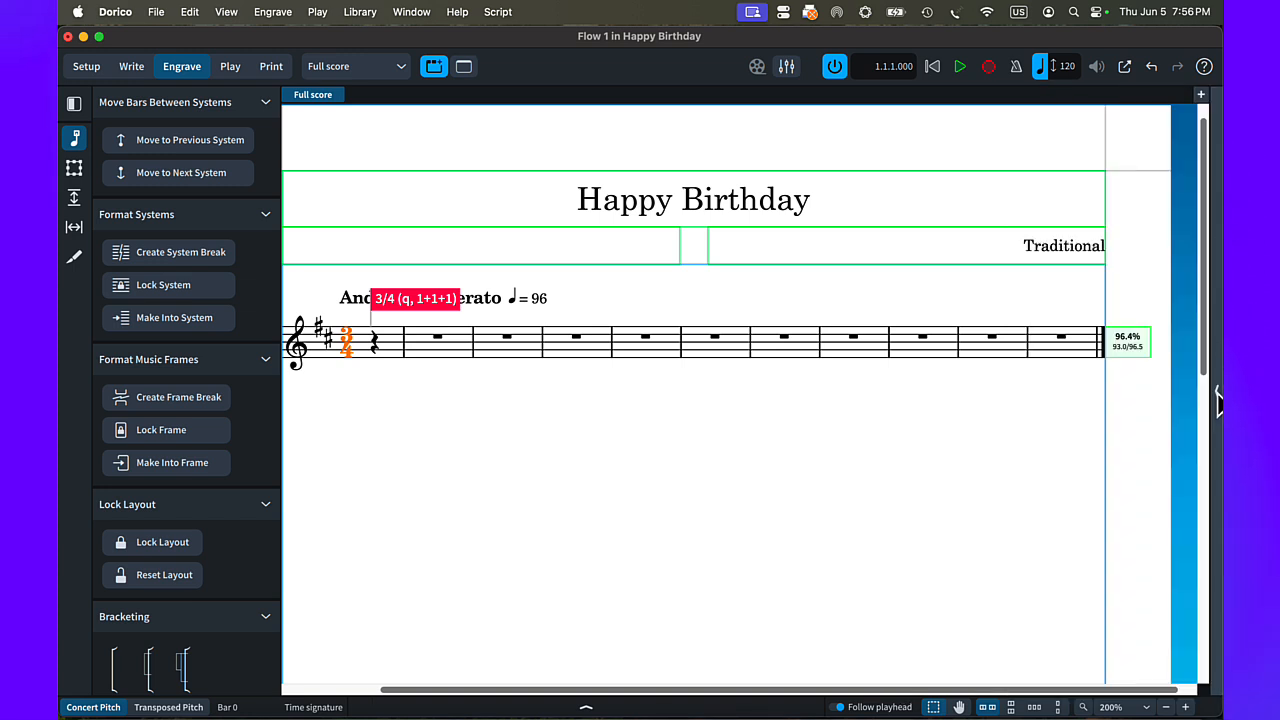
double_click(1040, 248)
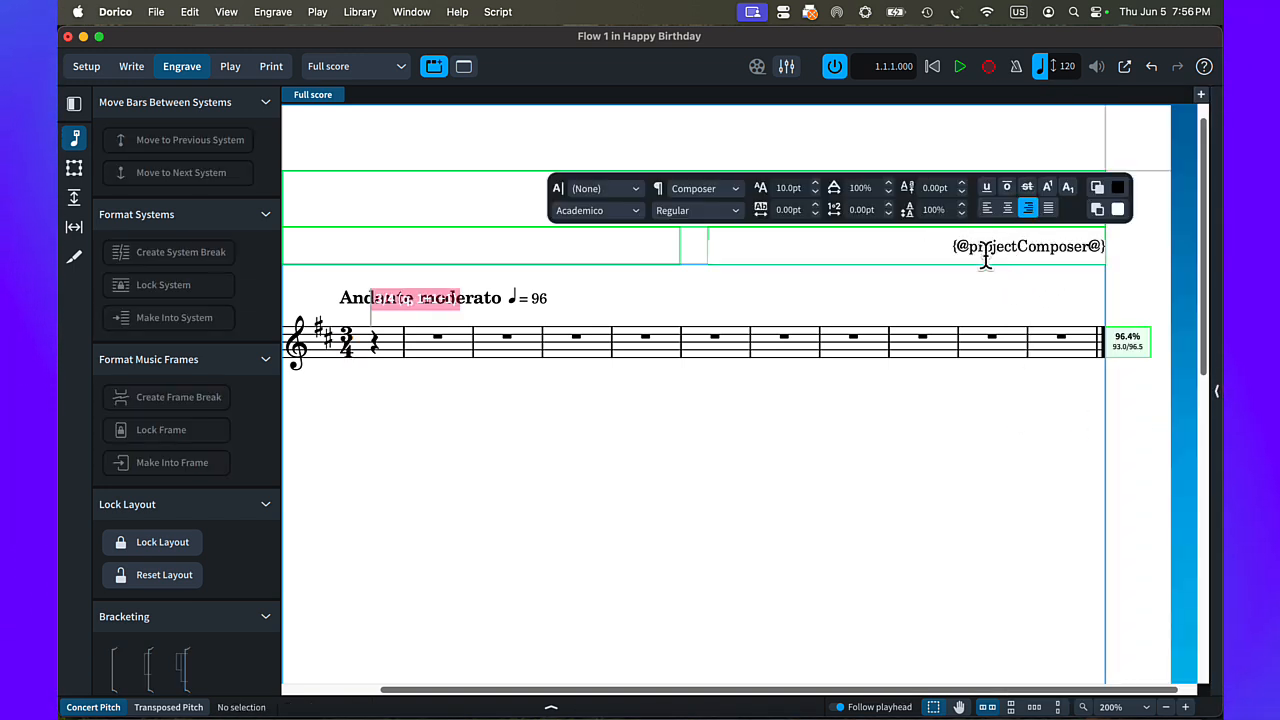
click(768, 300)
double_click(699, 203)
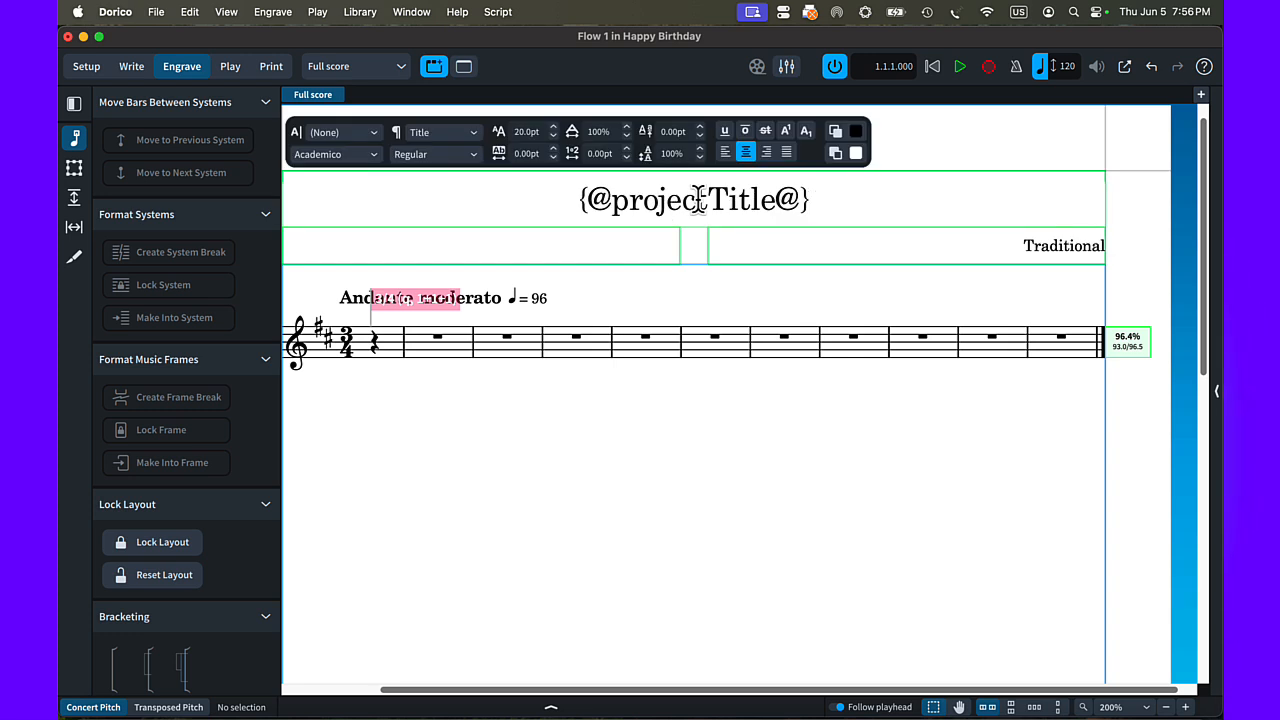
click(905, 295)
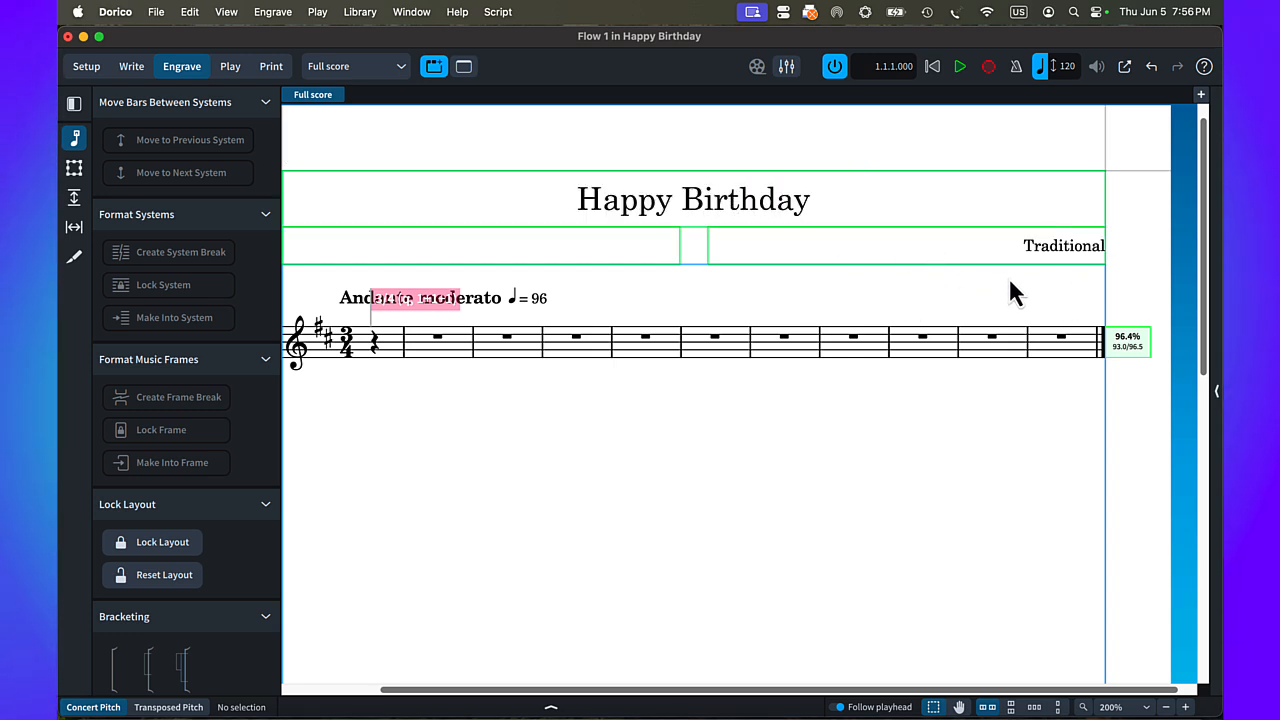
- Shorten the composer text frame from its lower edge to about 5.6 mm high
click(74, 168)
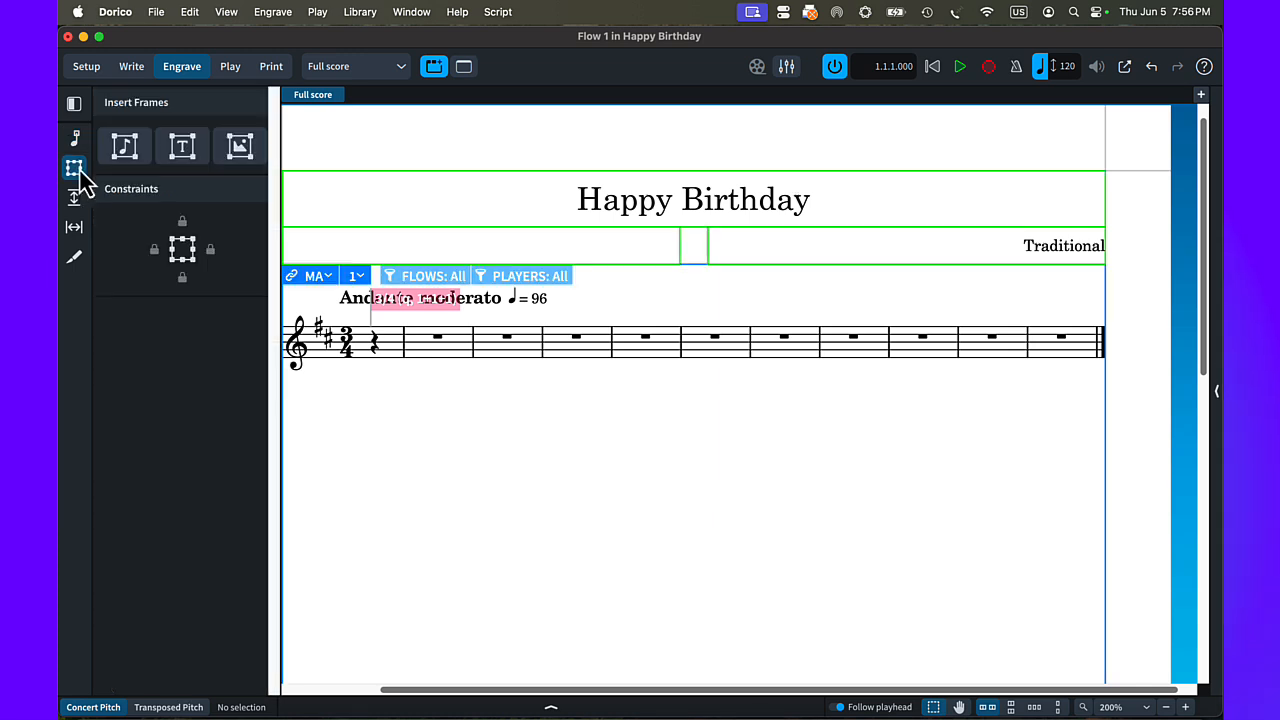
click(181, 155)
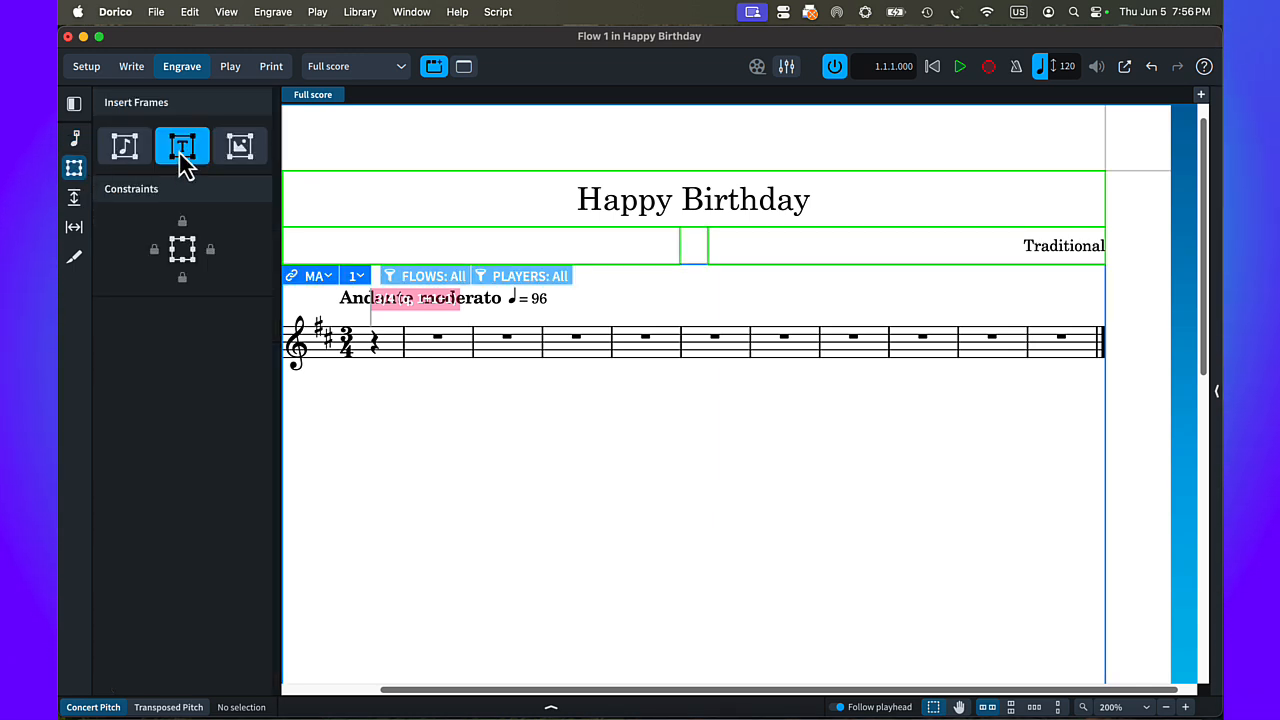
click(847, 263)
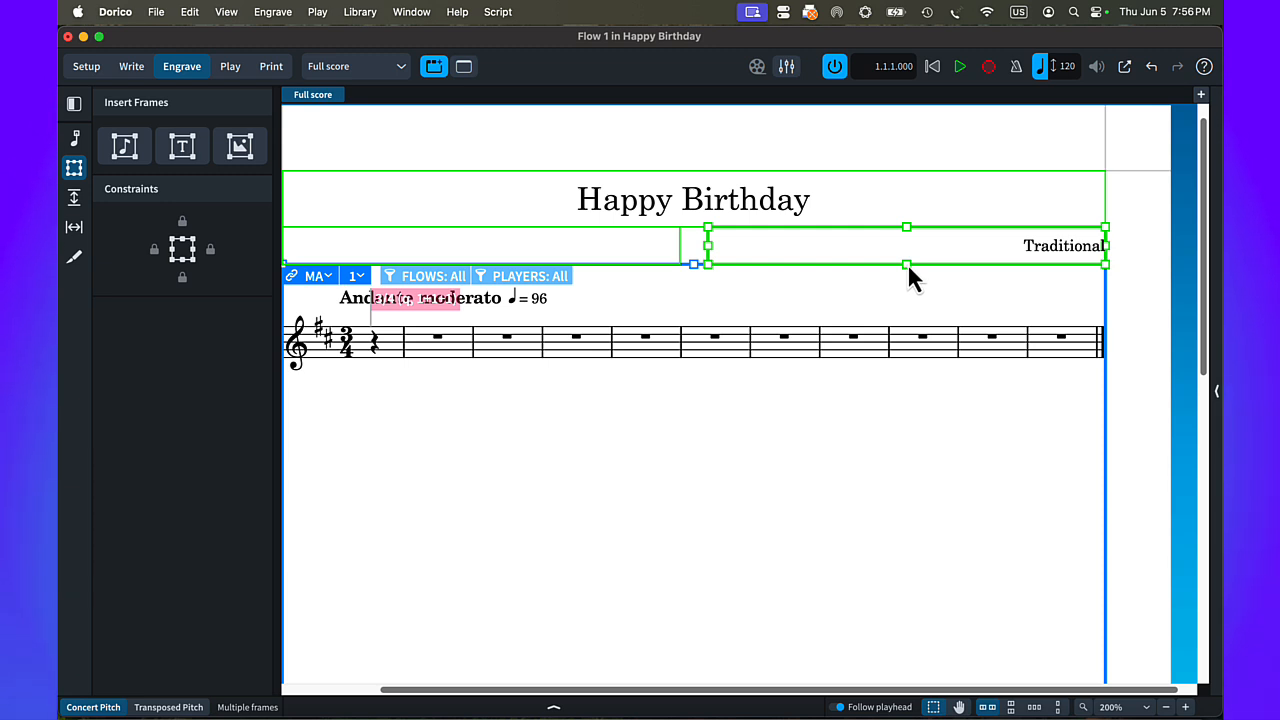
drag(907, 263, 907, 251)
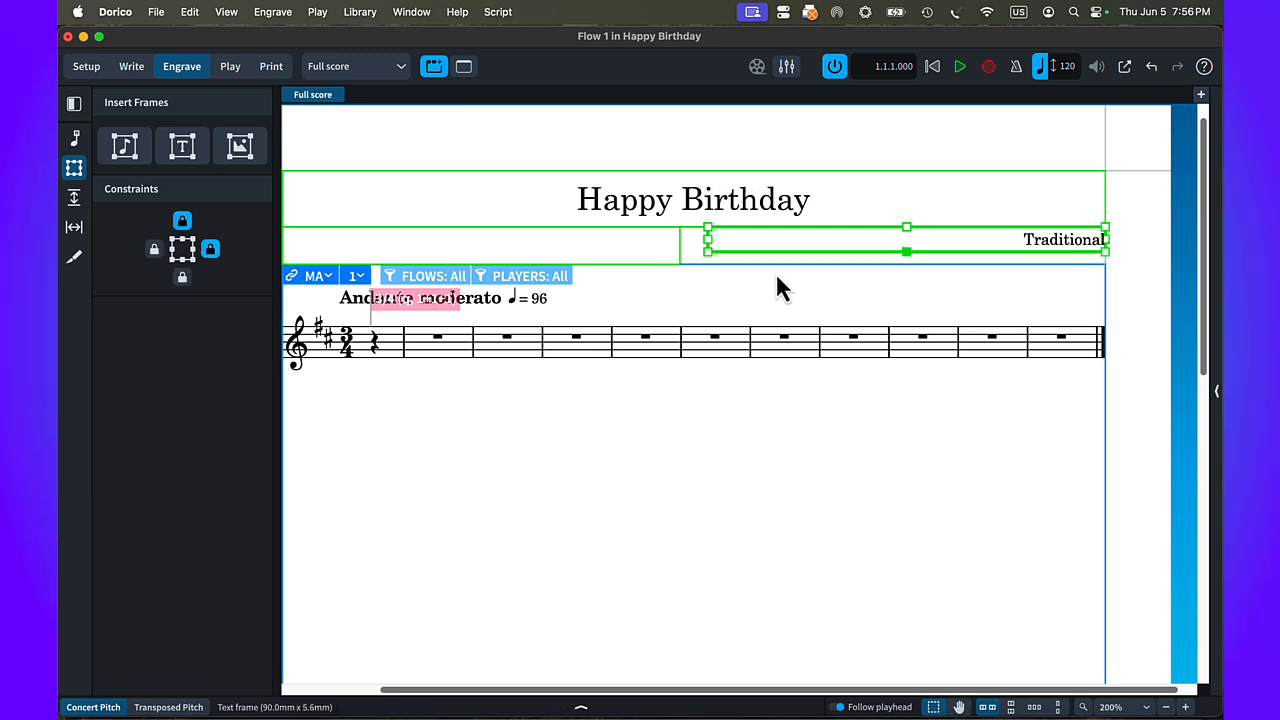
- Insert a text frame of about 89.6 × 3.9 mm under the composer frame and nudge it up against that frame
click(187, 155)
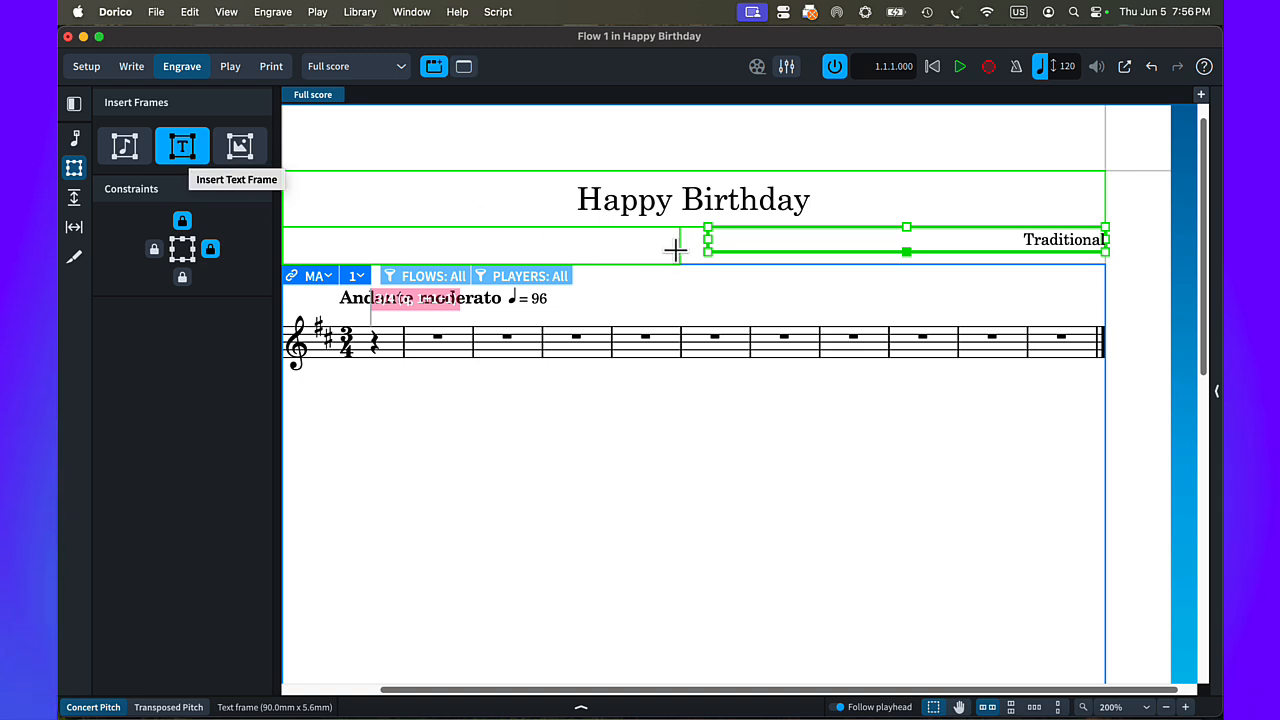
drag(708, 256, 1097, 274)
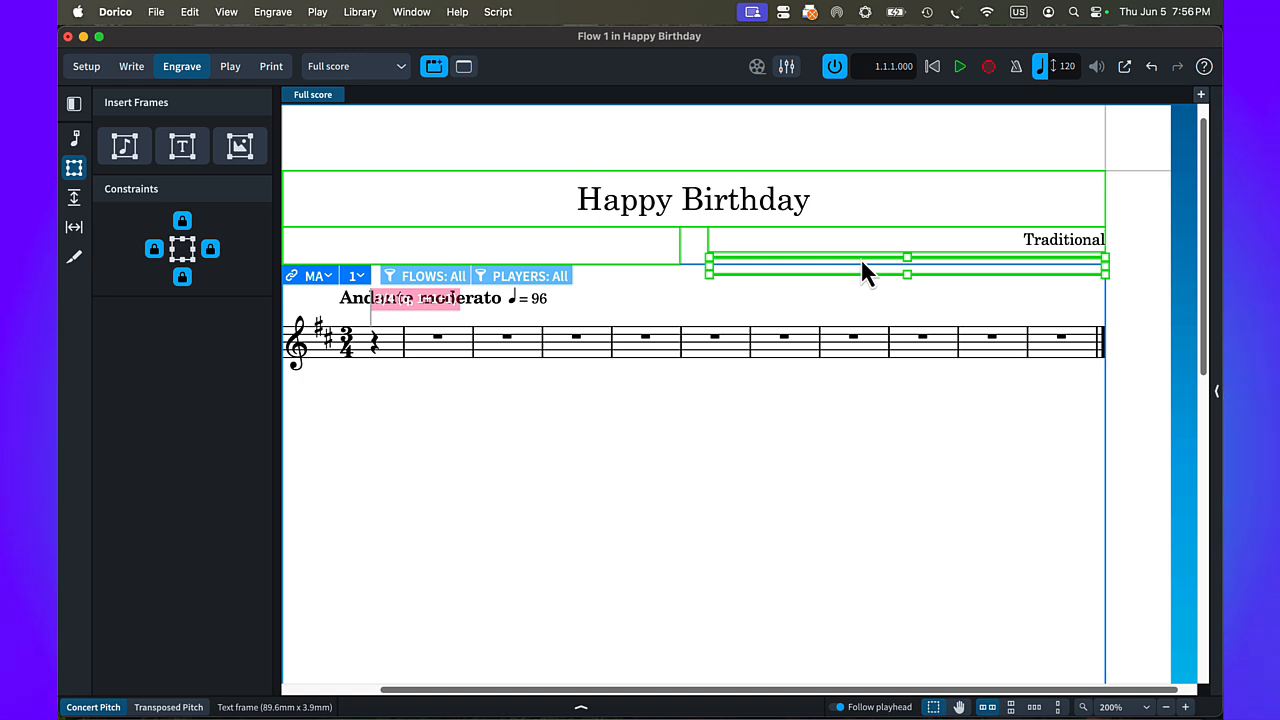
key(alt+Up)
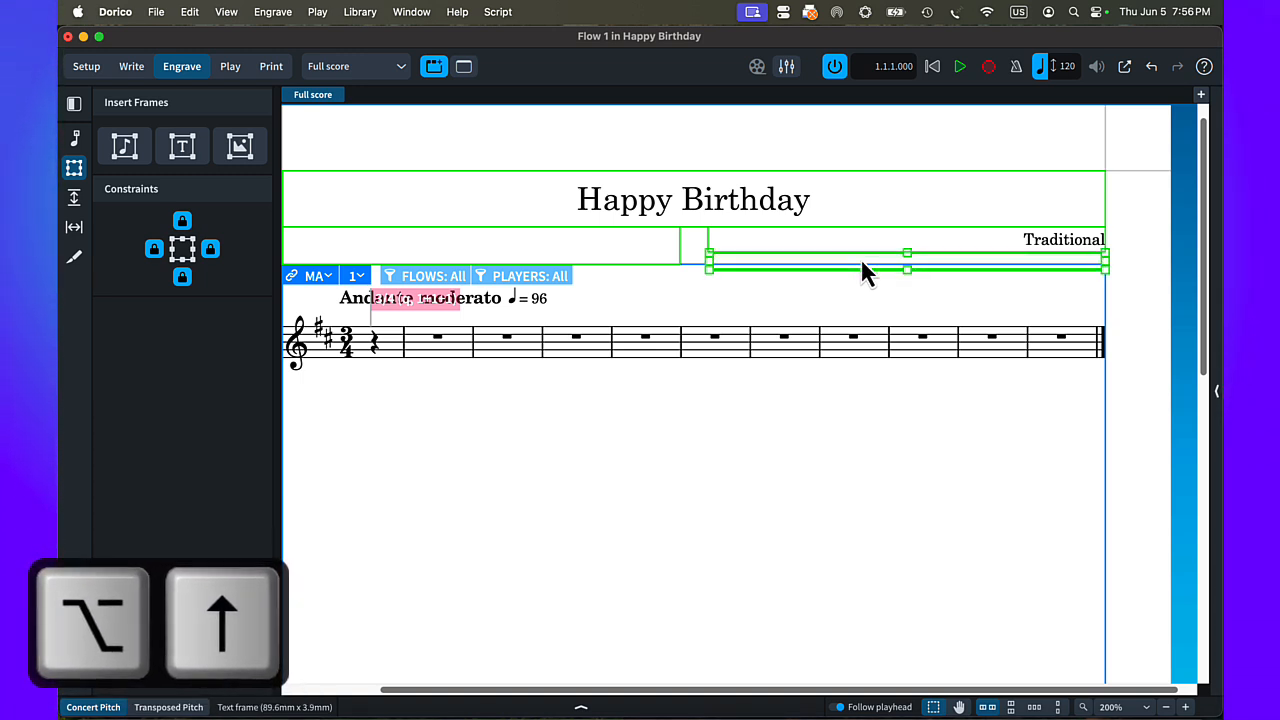
key(alt+Up)
key(alt+Up)
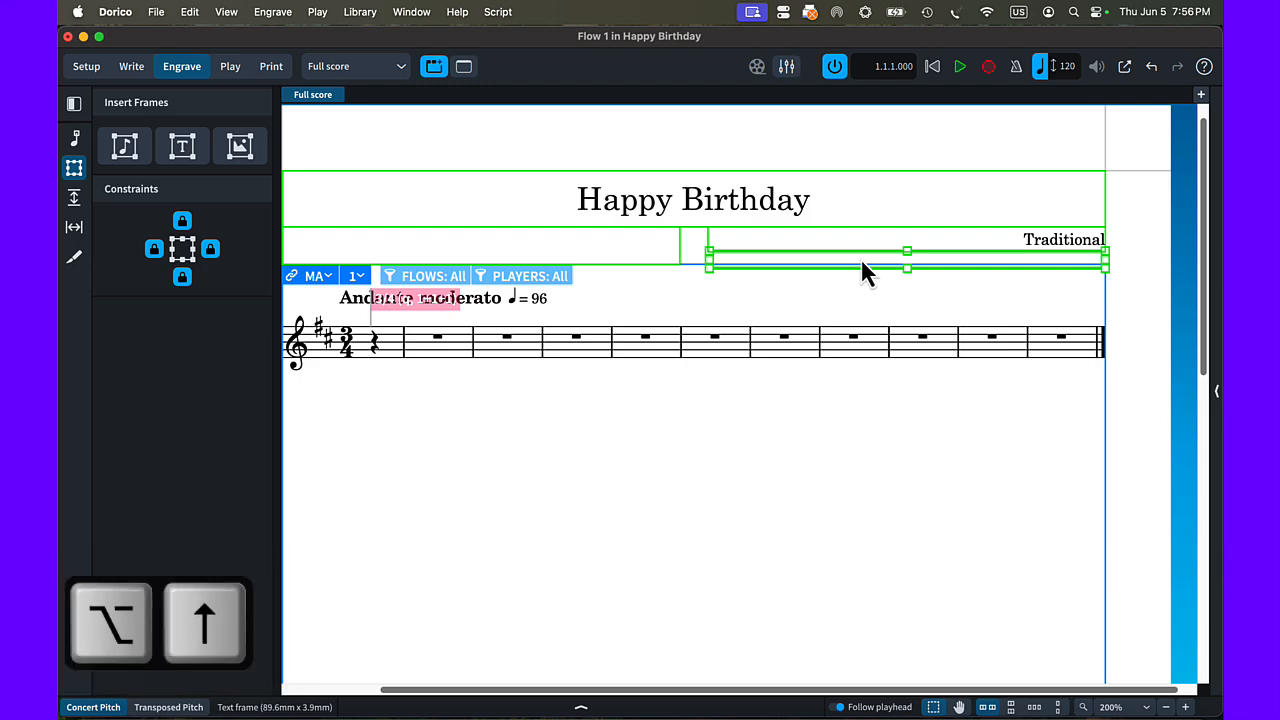
double_click(991, 240)
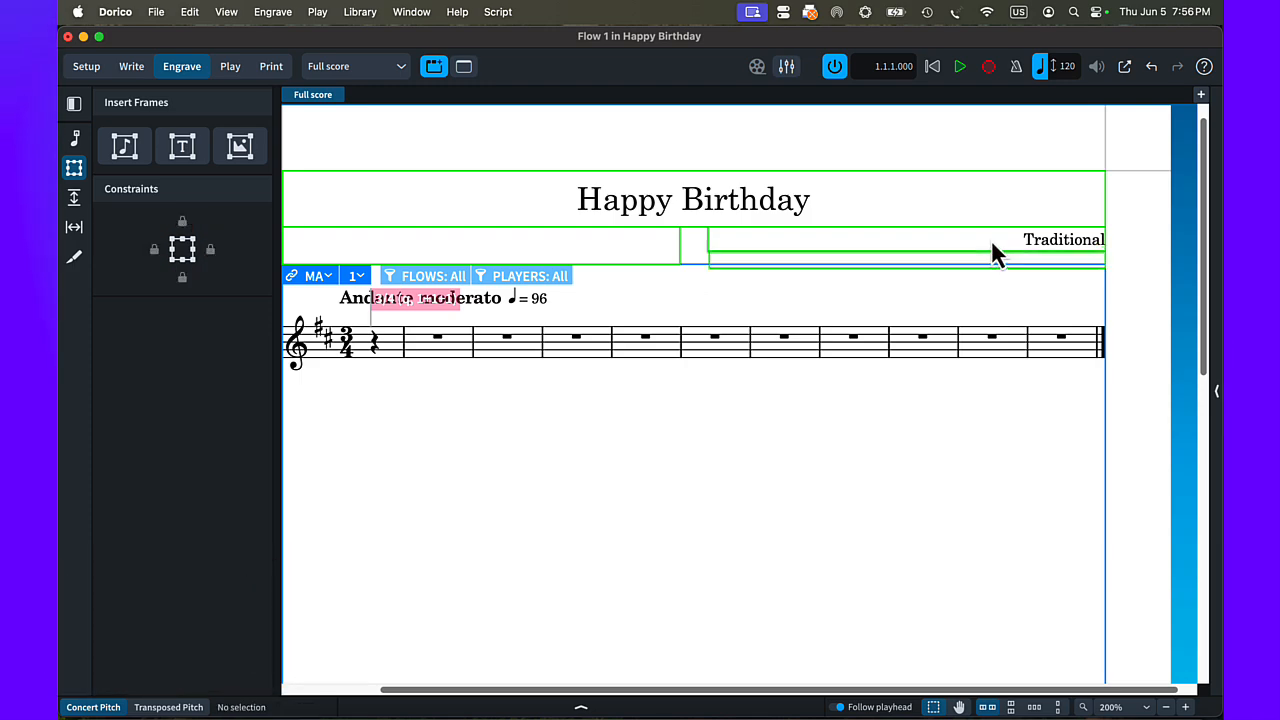
drag(955, 238, 1095, 239)
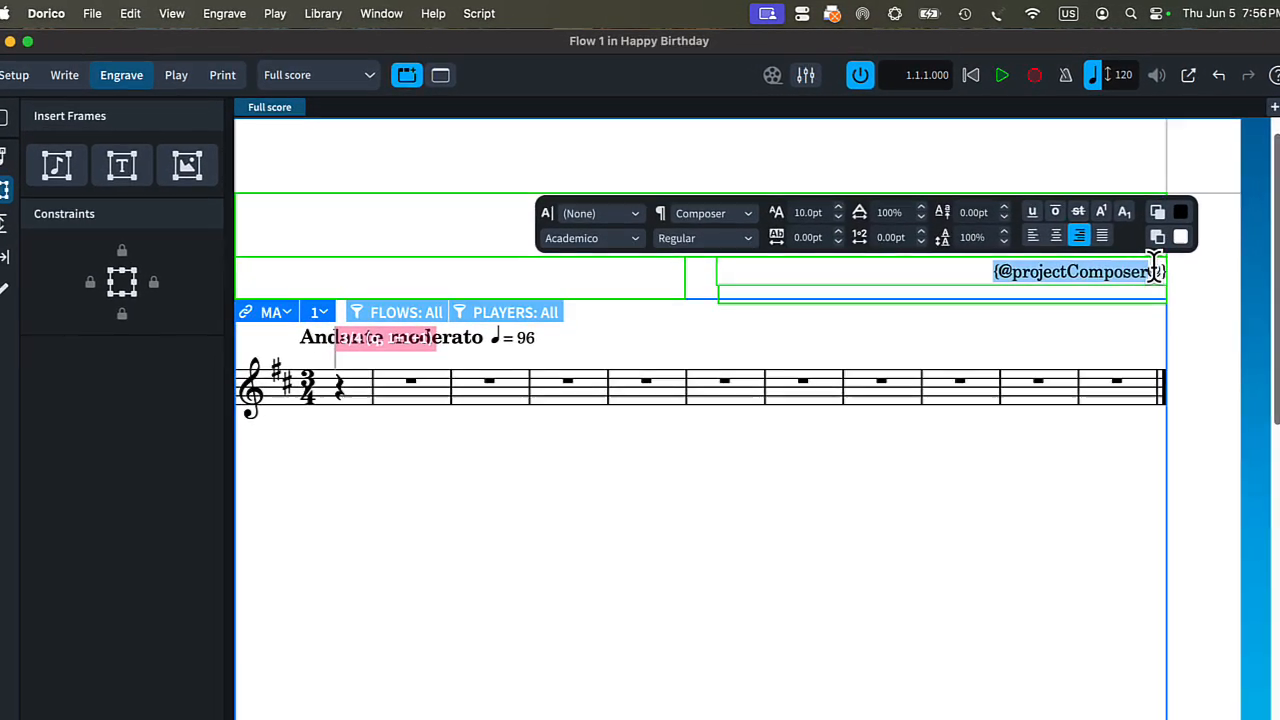
drag(1155, 268, 1163, 269)
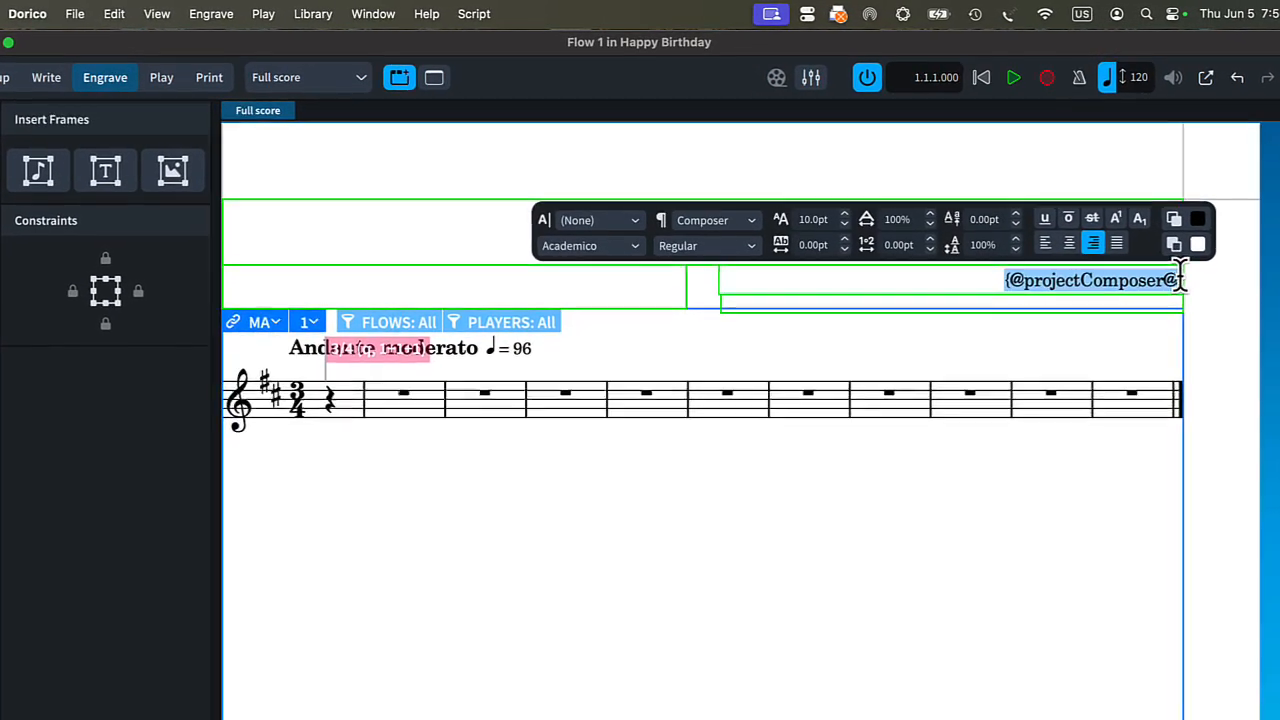
key(super+c)
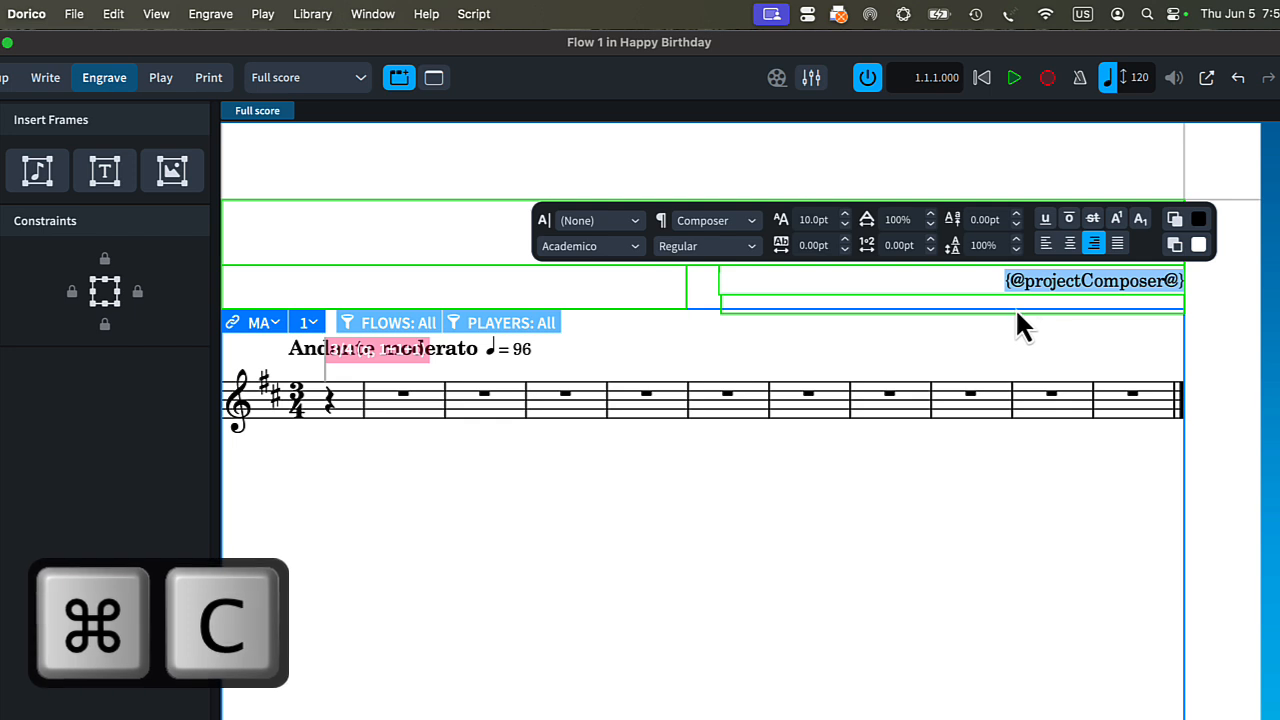
double_click(1015, 307)
key(super+v)
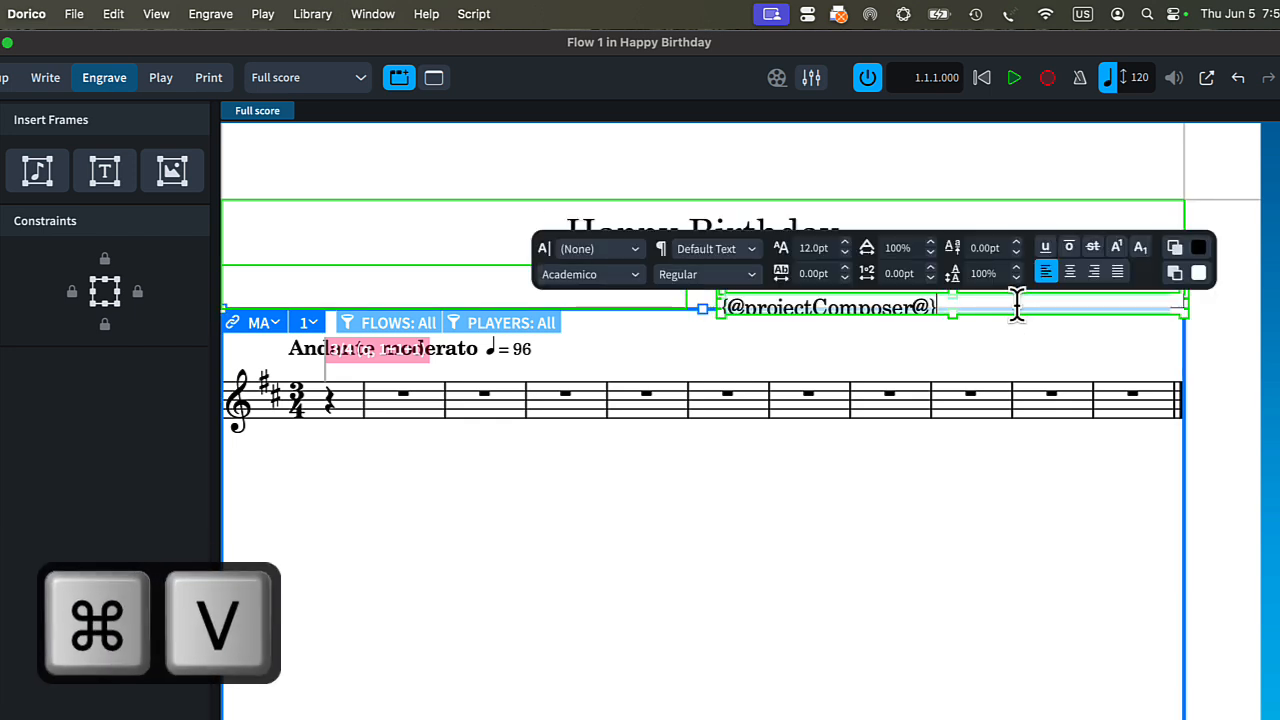
- Apply the Composer paragraph style to the pasted token and extend its frame slightly downward
click(729, 250)
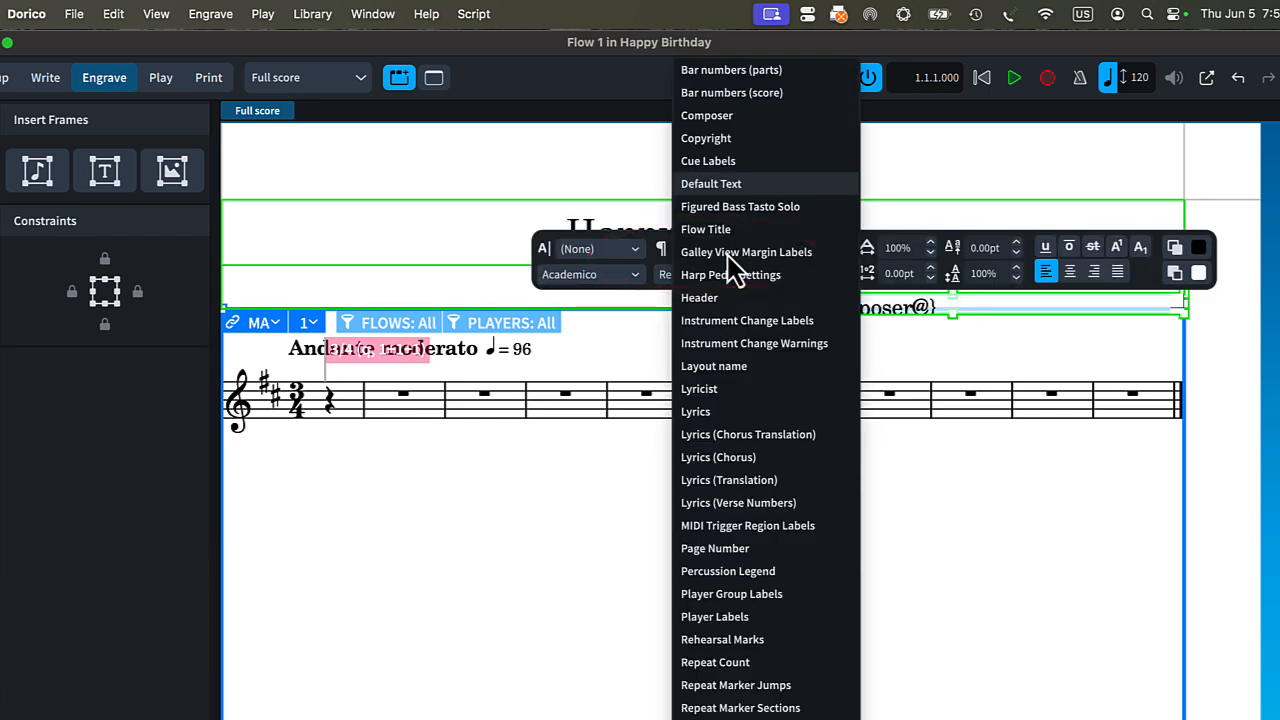
click(713, 121)
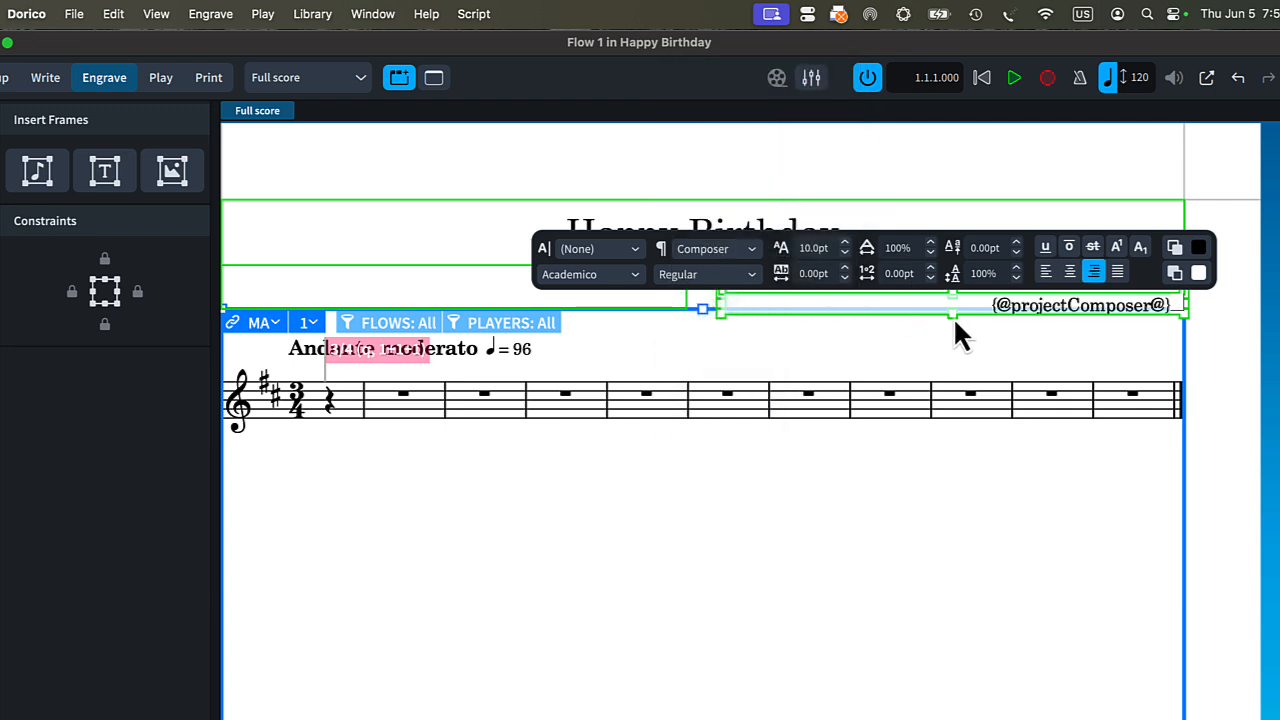
key(Escape)
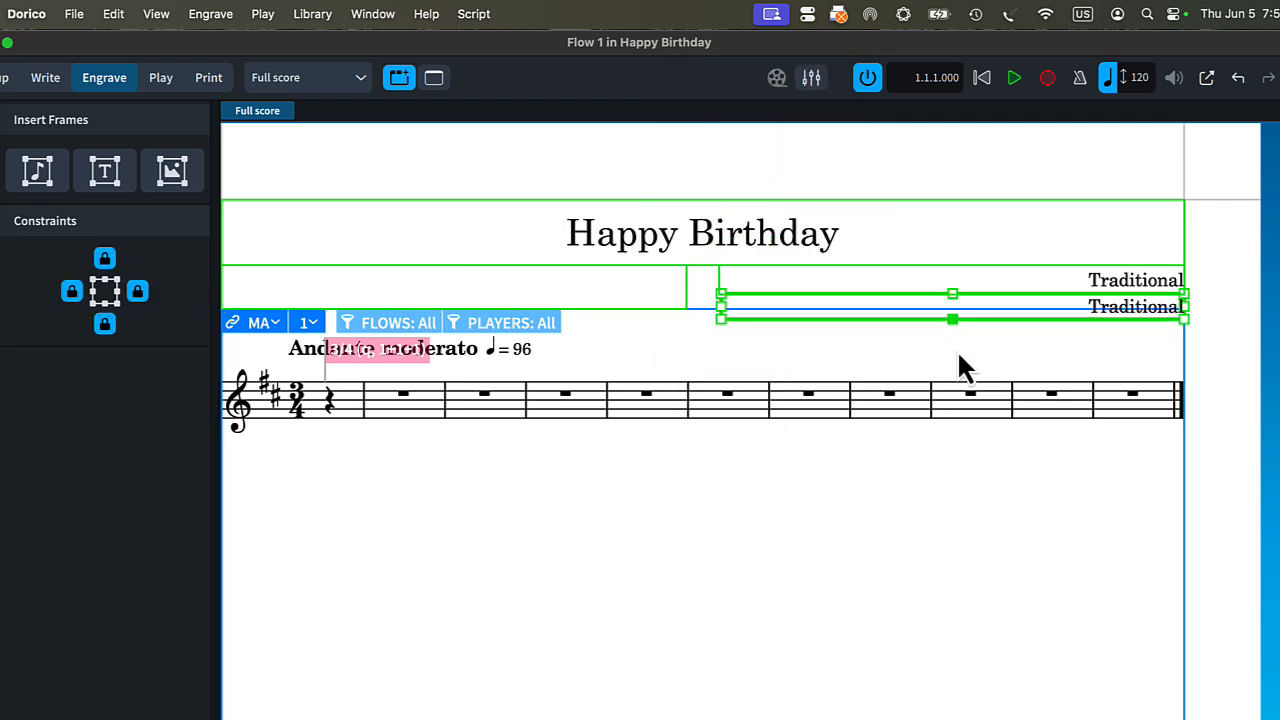
click(953, 355)
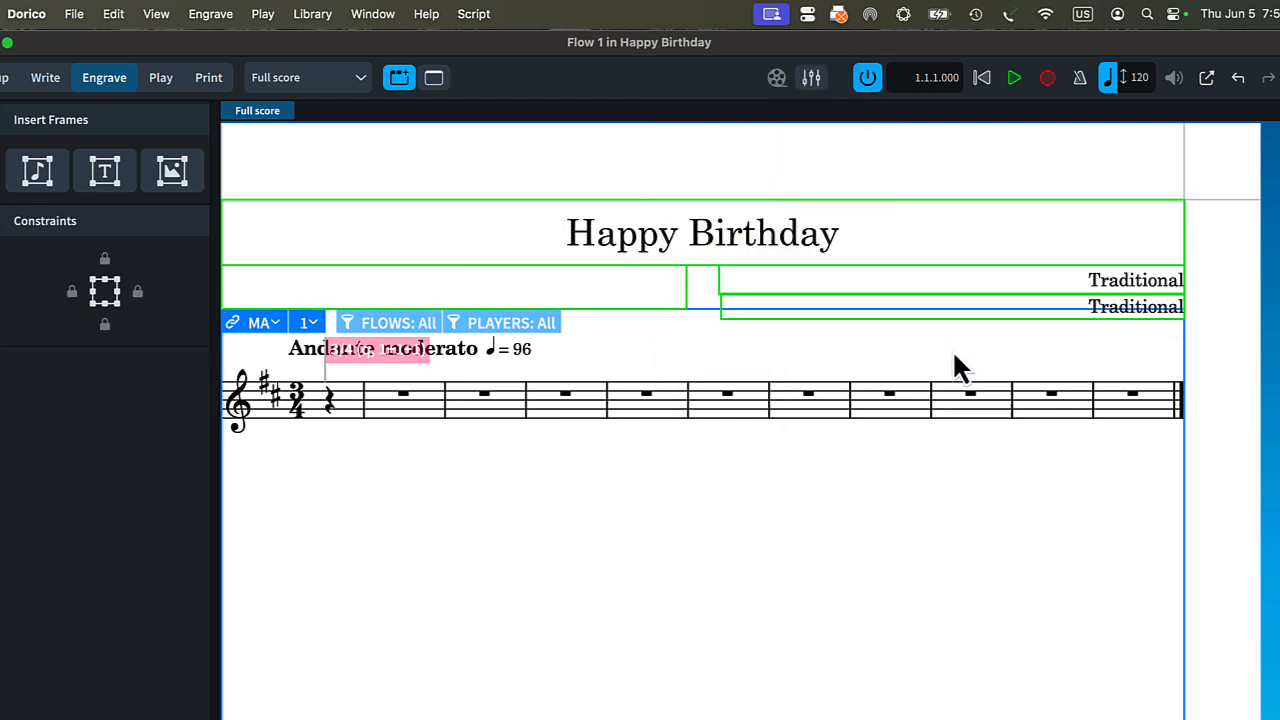
double_click(1112, 309)
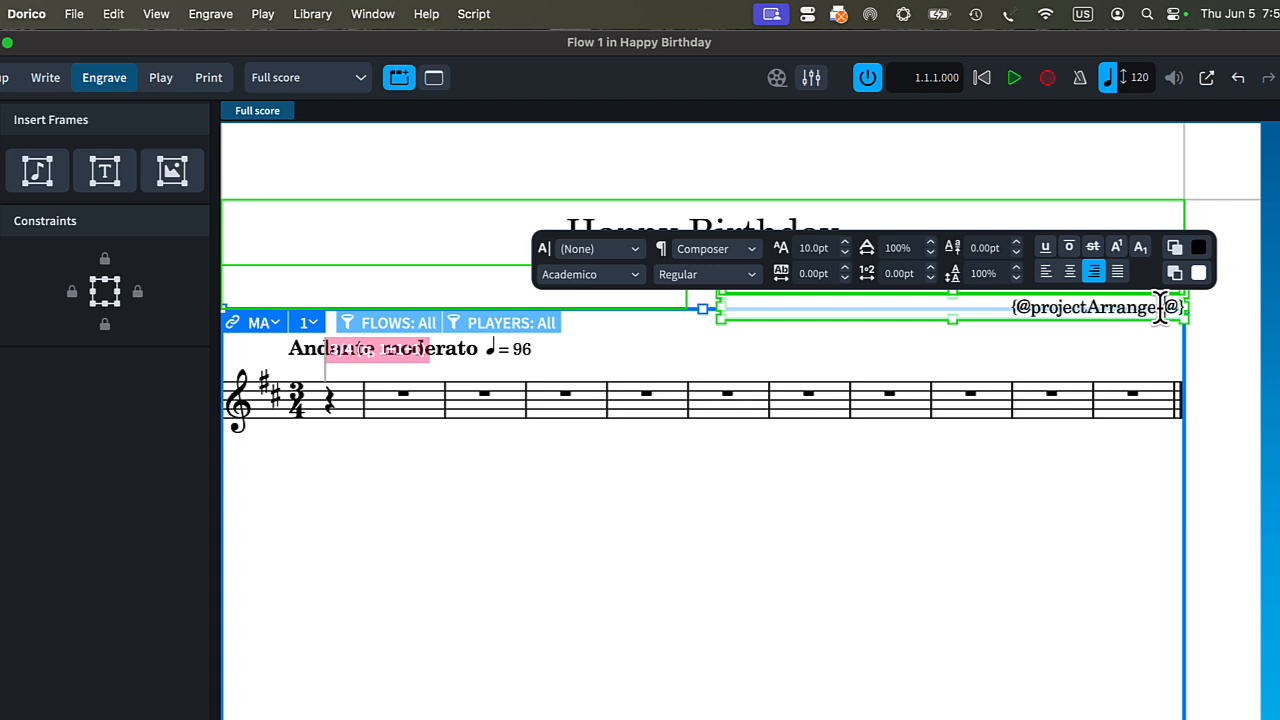
key(Escape)
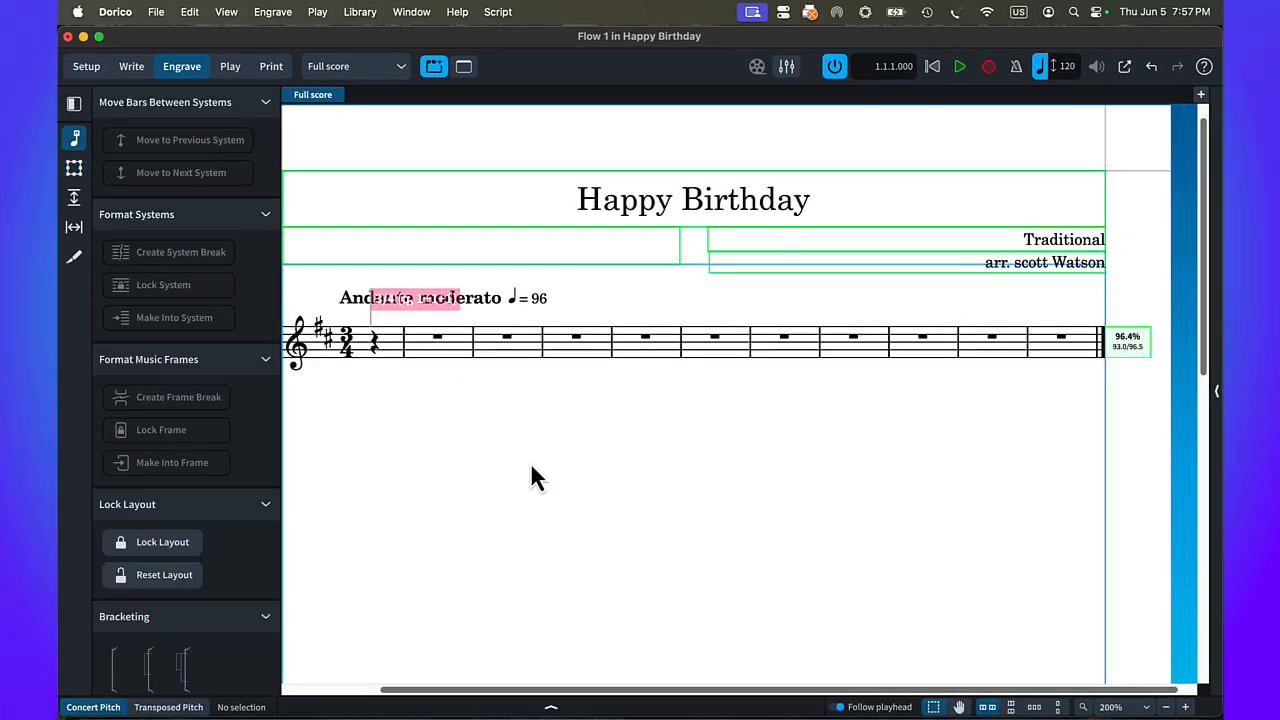
- Capitalize the first name in the project info's arranger credit, apply the change and close the project info
key(super+i)
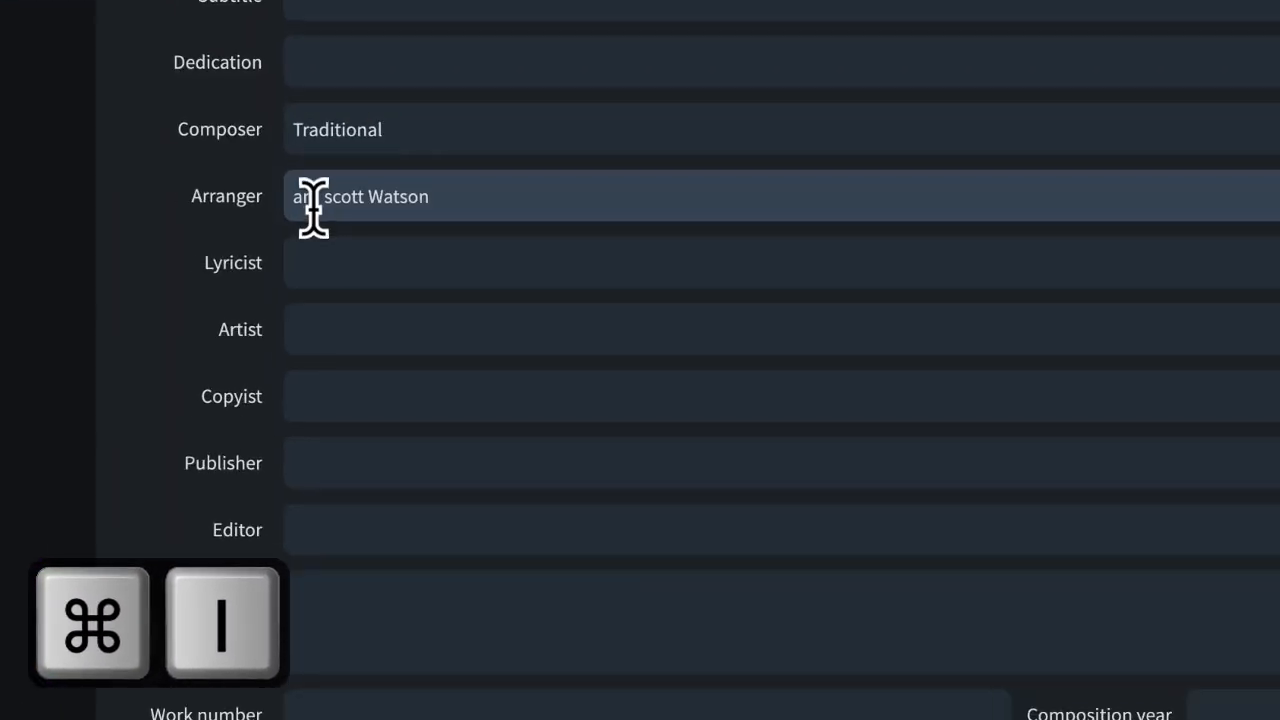
click(387, 214)
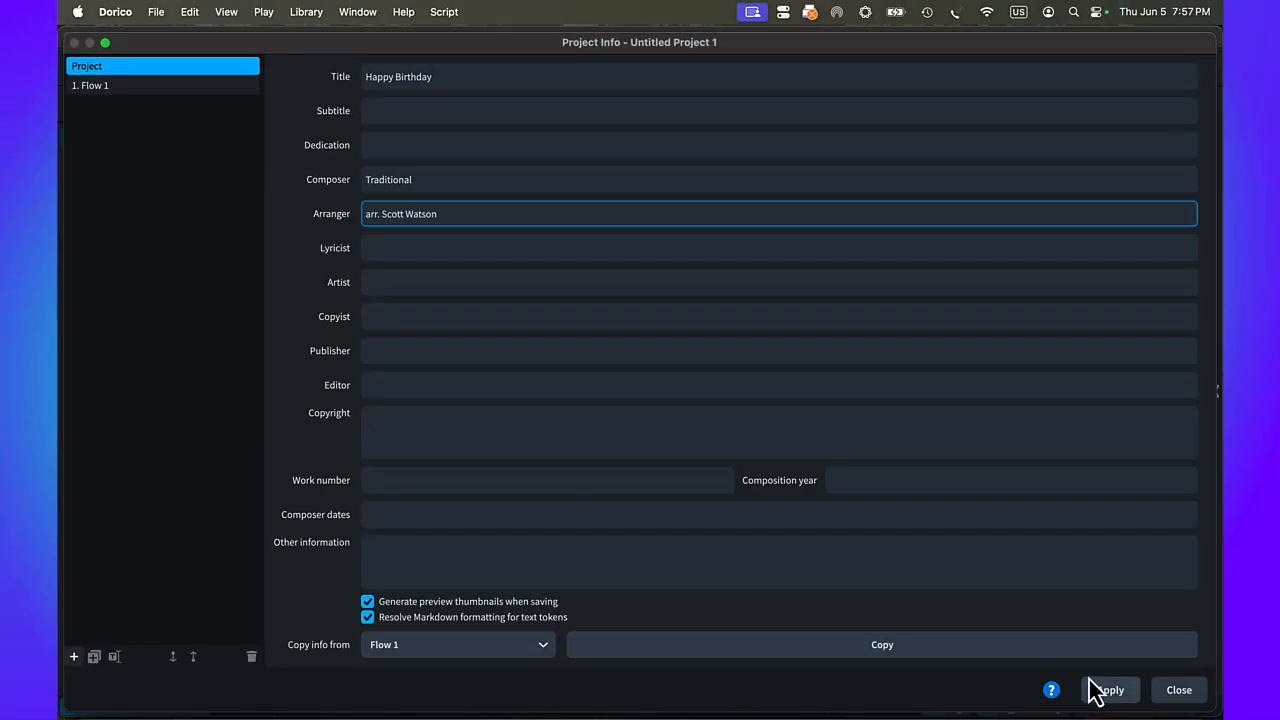
click(1100, 689)
click(1177, 689)
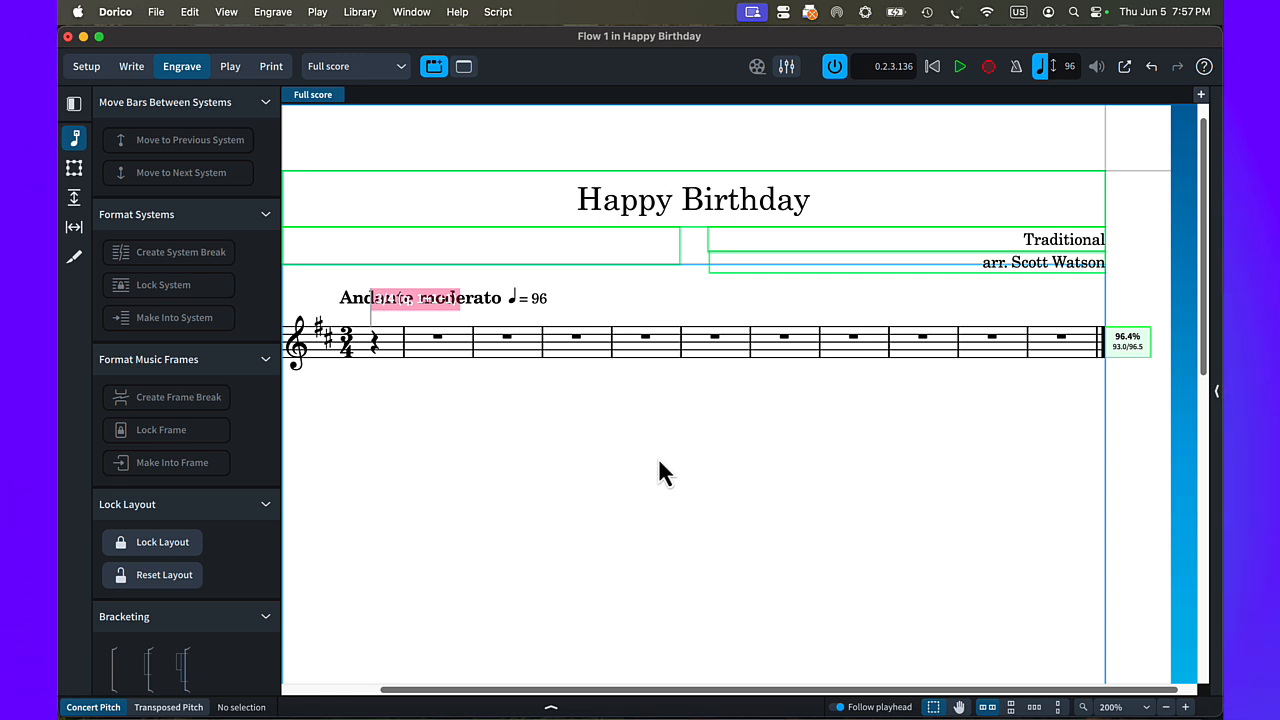
- Return to Write mode and hide all signposts in the score
key(super+2)
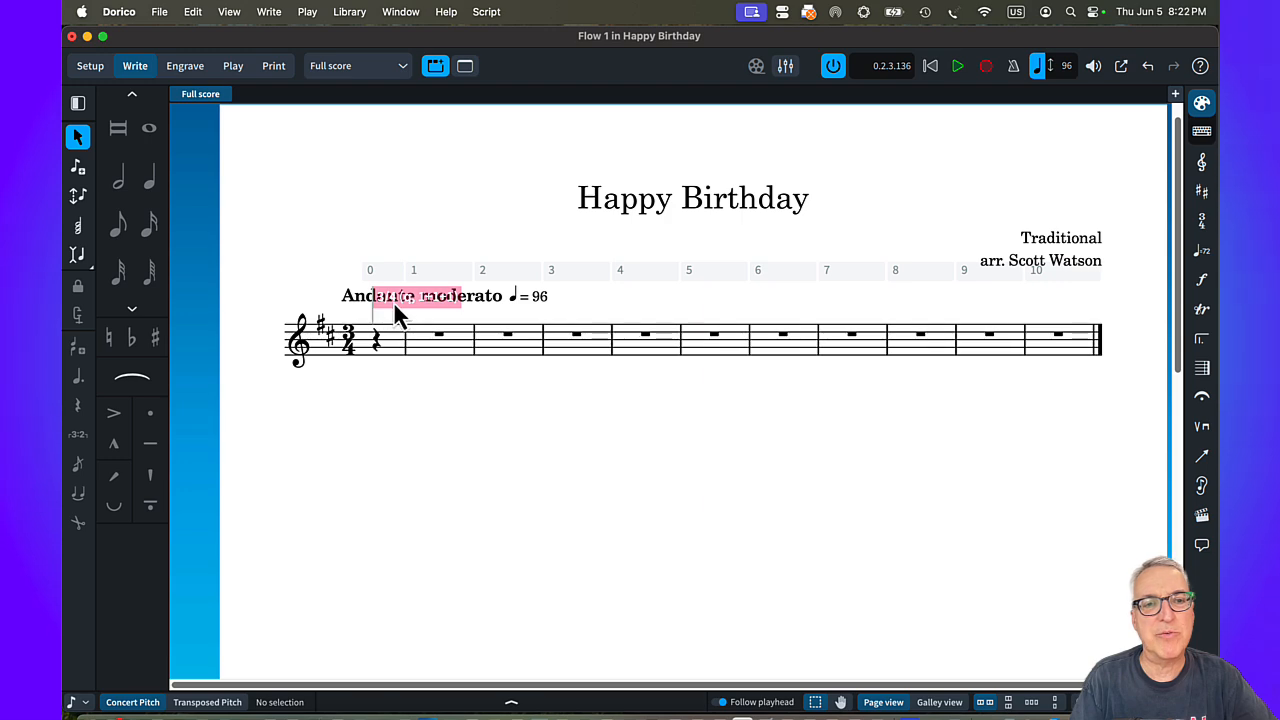
click(231, 14)
mouse_move(255, 150)
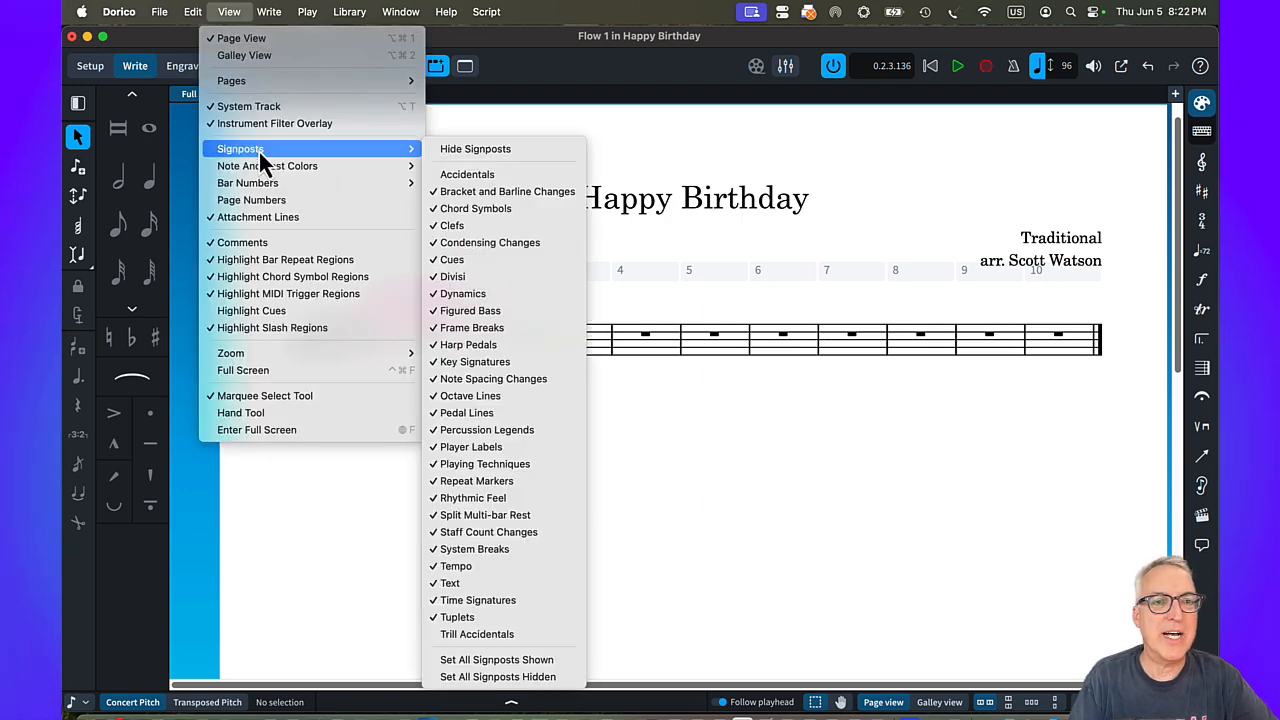
click(445, 152)
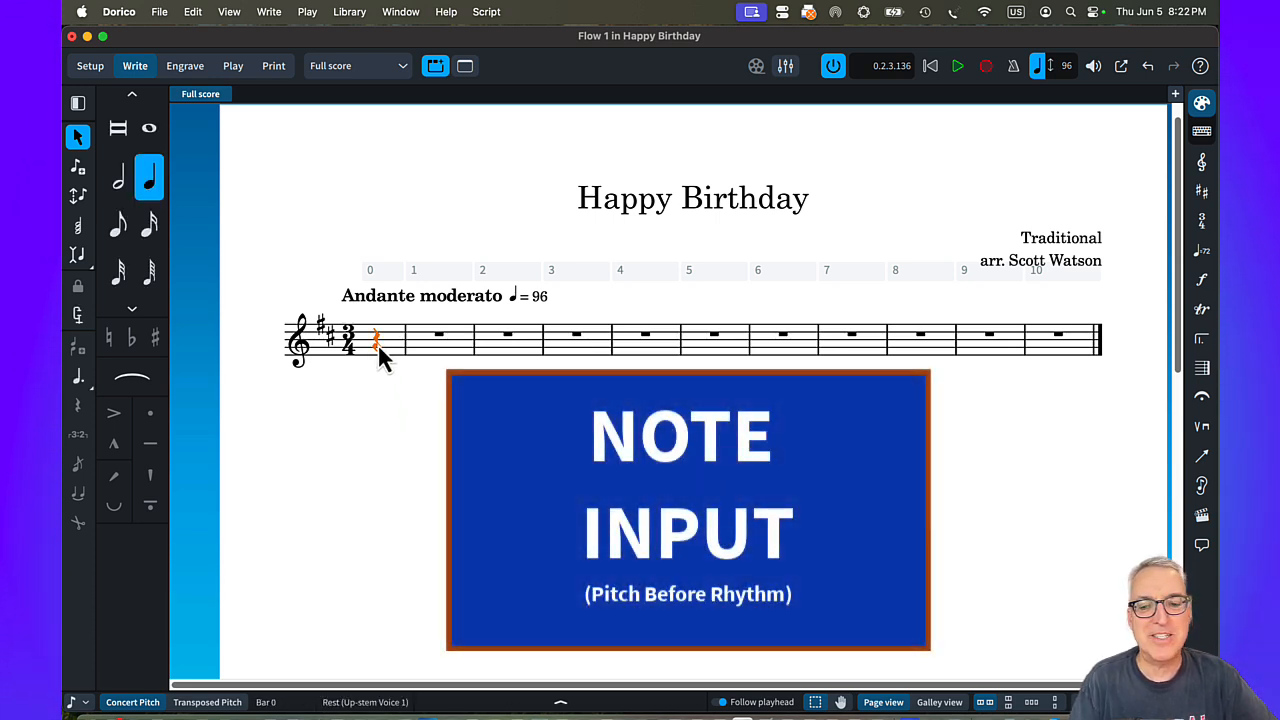
- Start pitch-before-duration note input at the pickup and enter two eighth-note As, plus quarter notes B, A and D in bar 1
key(Return)
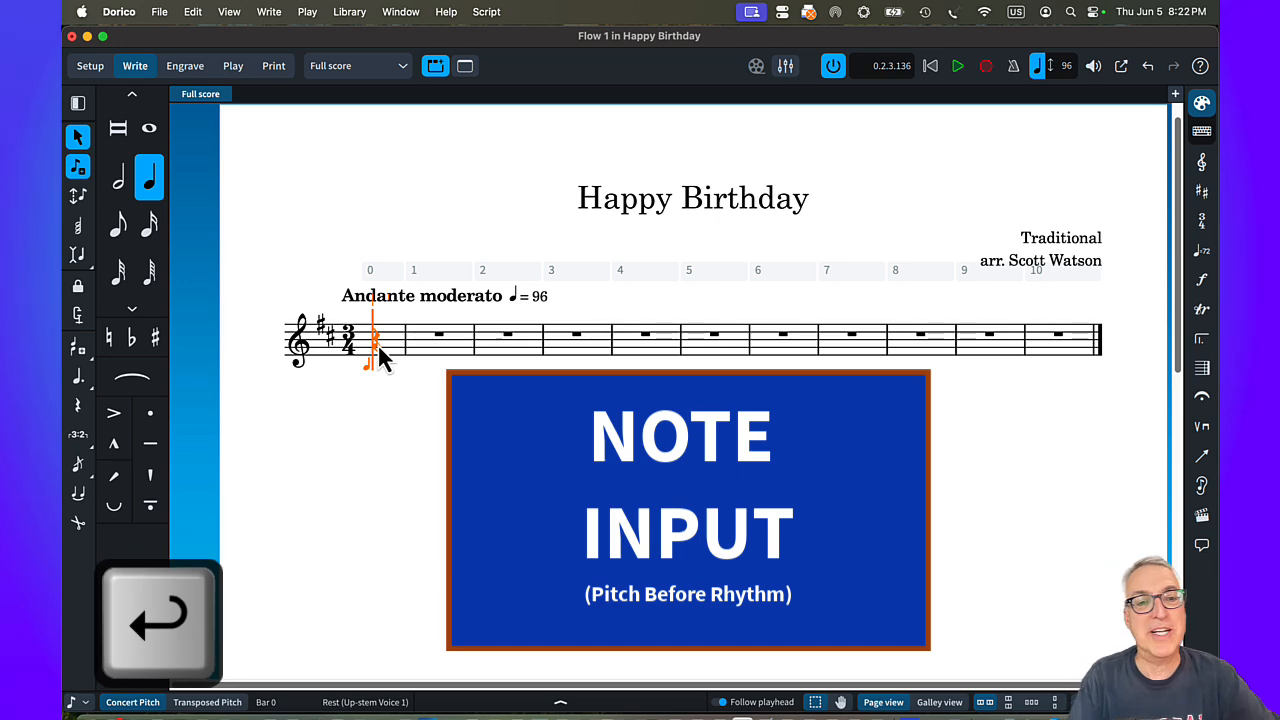
key(k)
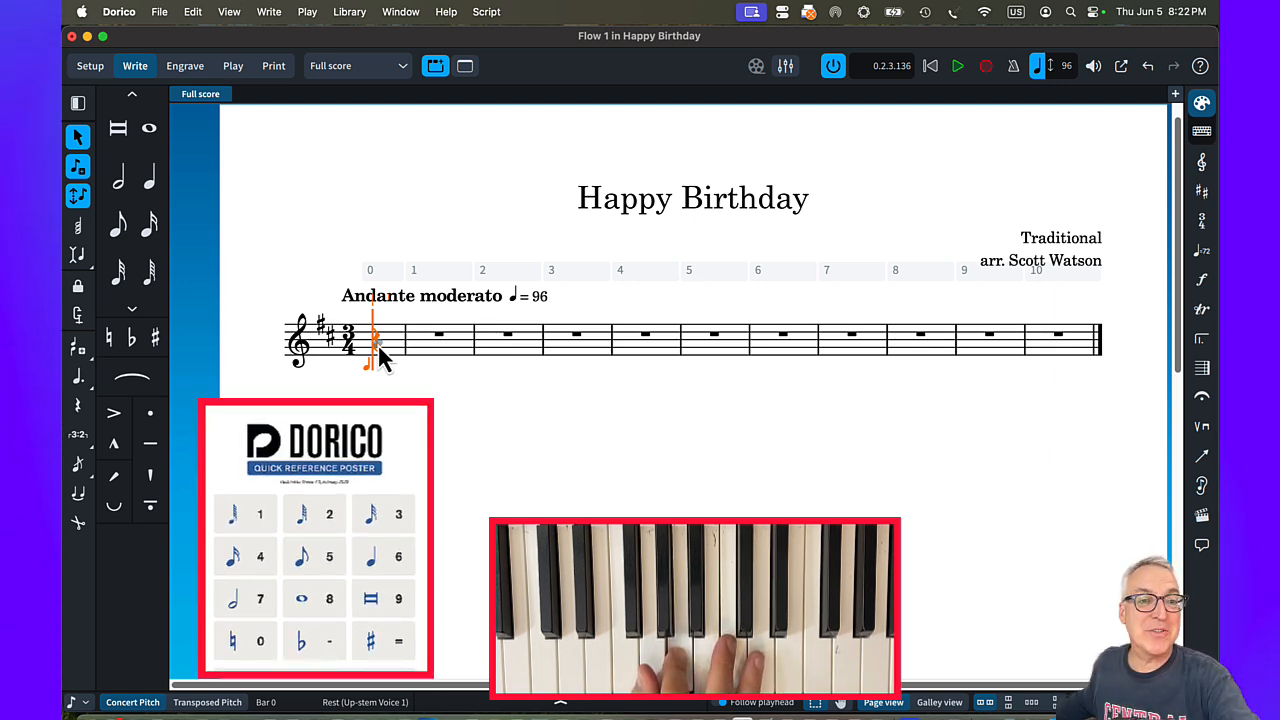
key(a)
key(a)
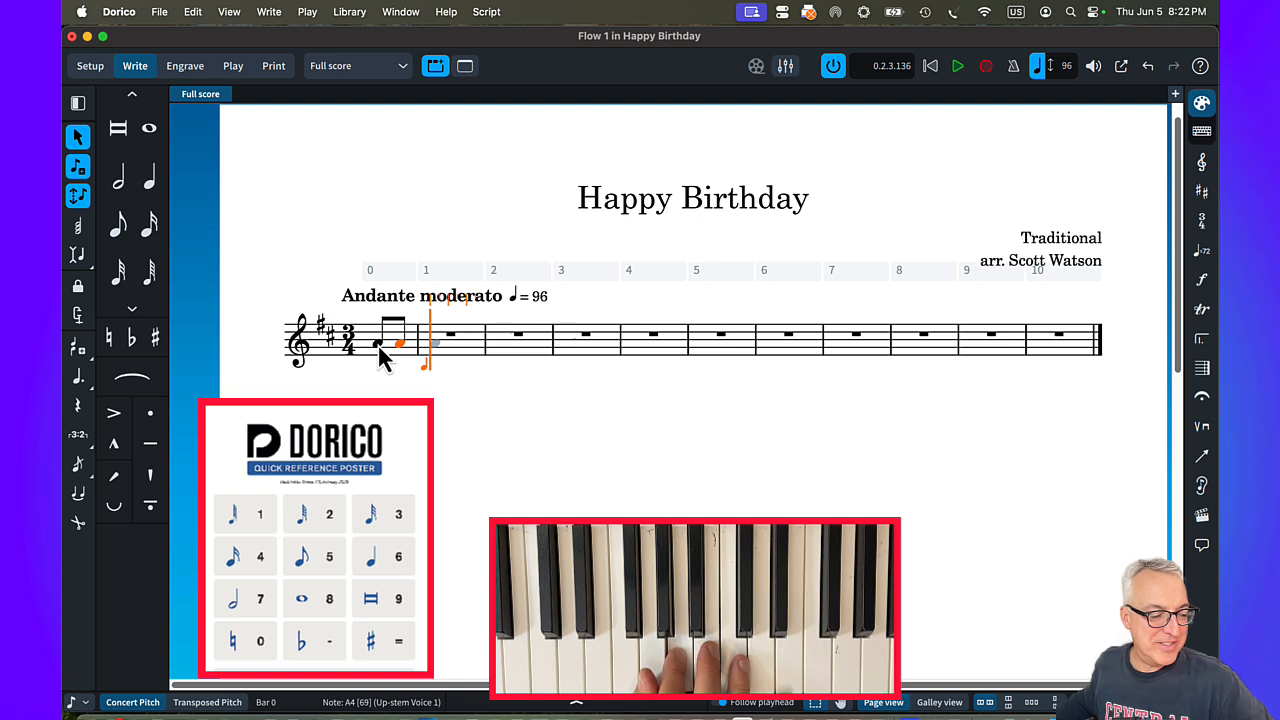
key(b)
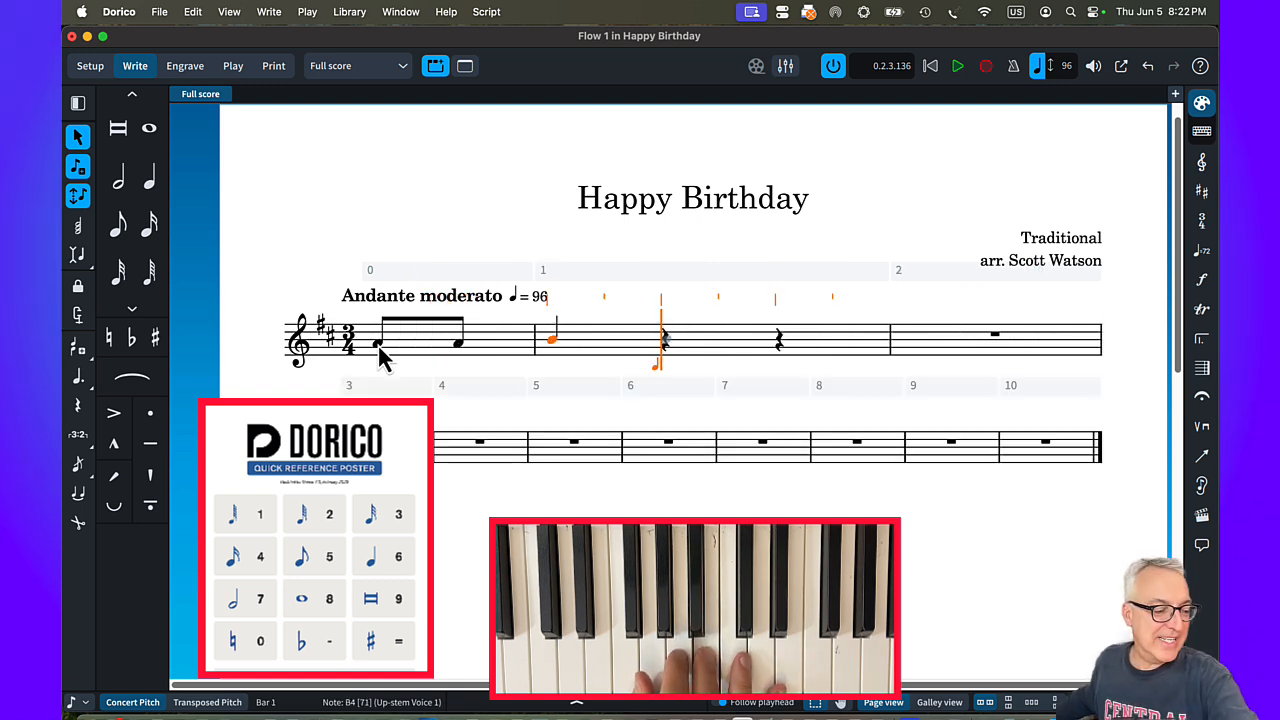
key(a)
key(d)
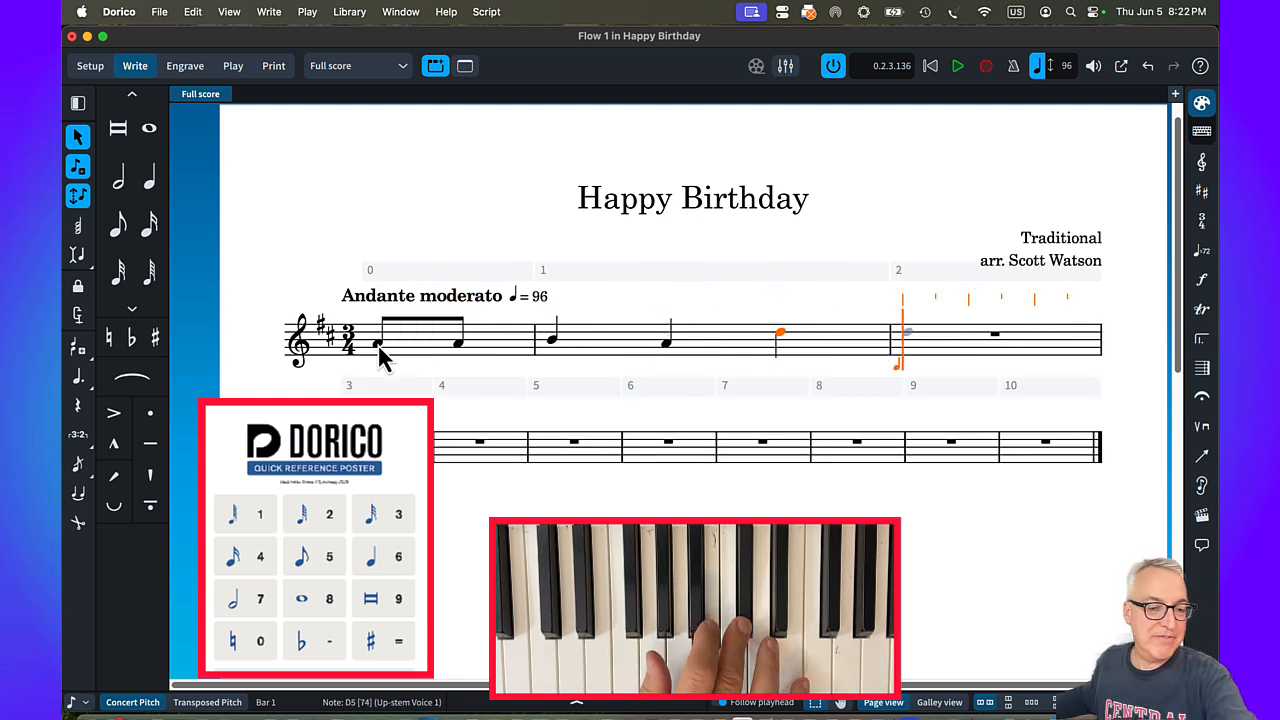
- Enter a half-note C-sharp and two eighth-note As in bar 2, plus quarter notes B, A and E in bar 3
key(c)
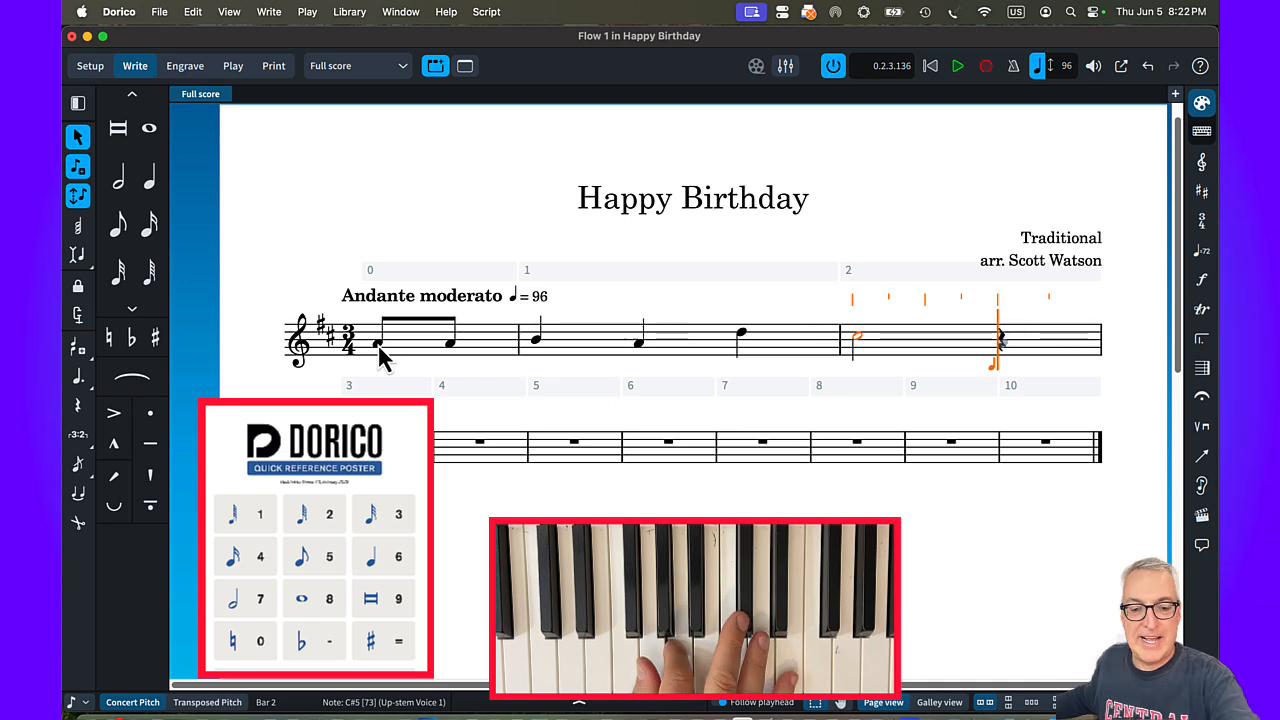
key(5)
key(a)
key(a)
key(6)
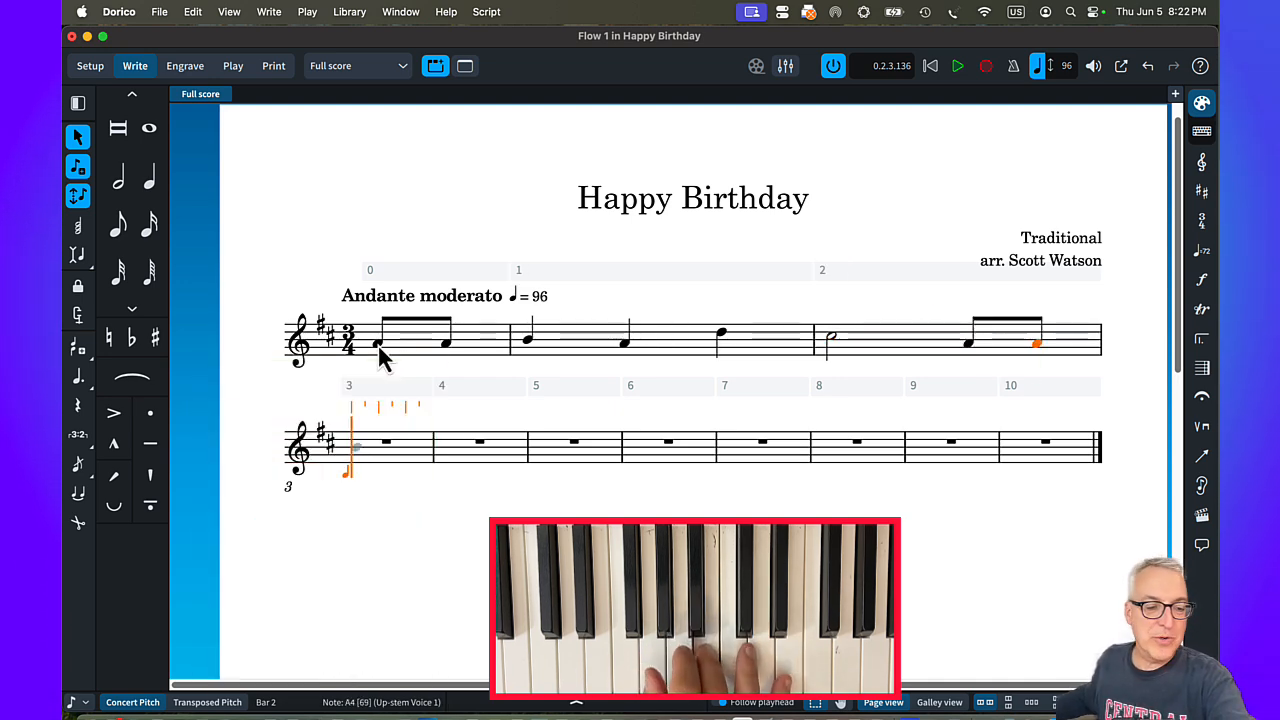
key(b)
key(a)
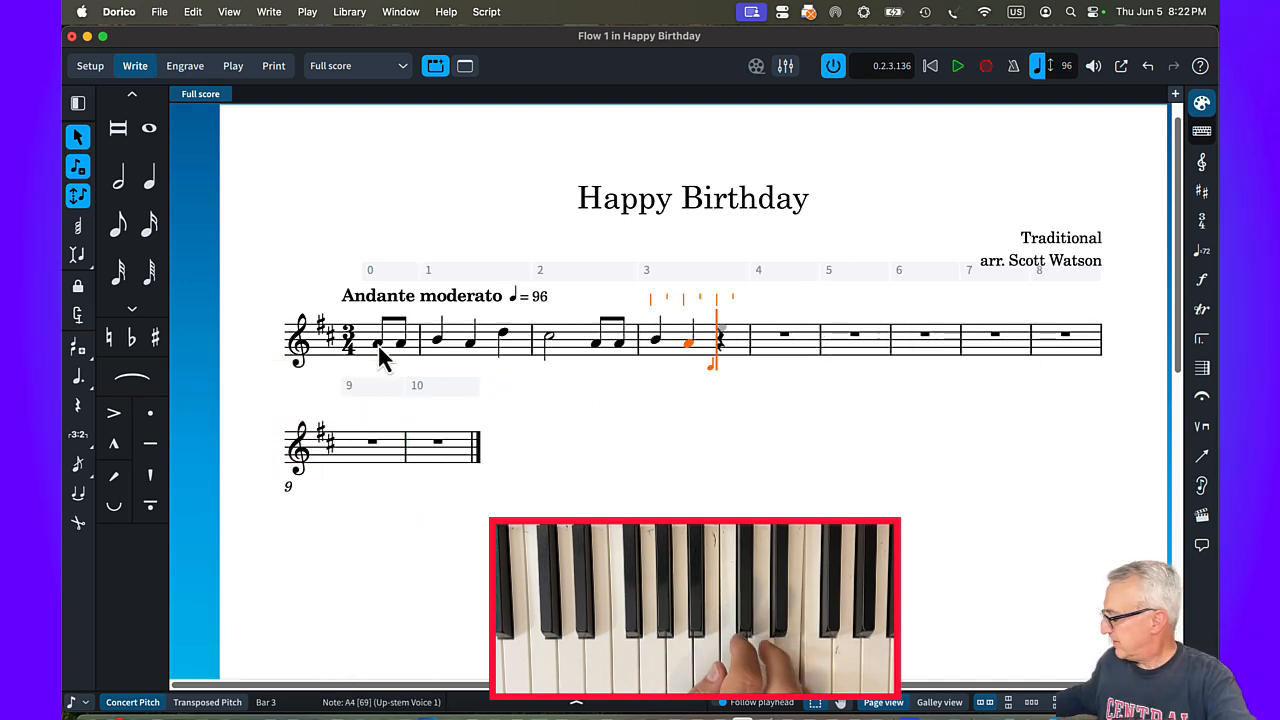
- Fill bar 4 with a half-note D and two eighth-note As
key(7)
key(d)
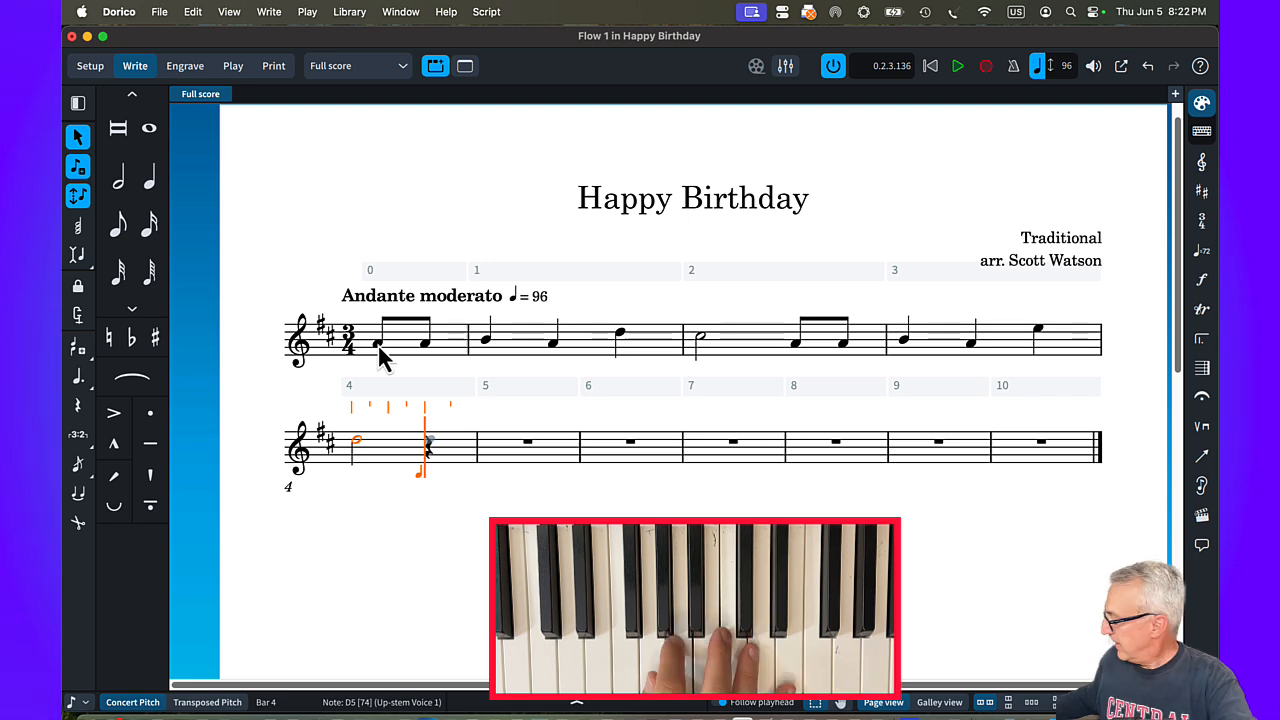
key(5)
key(a)
key(a)
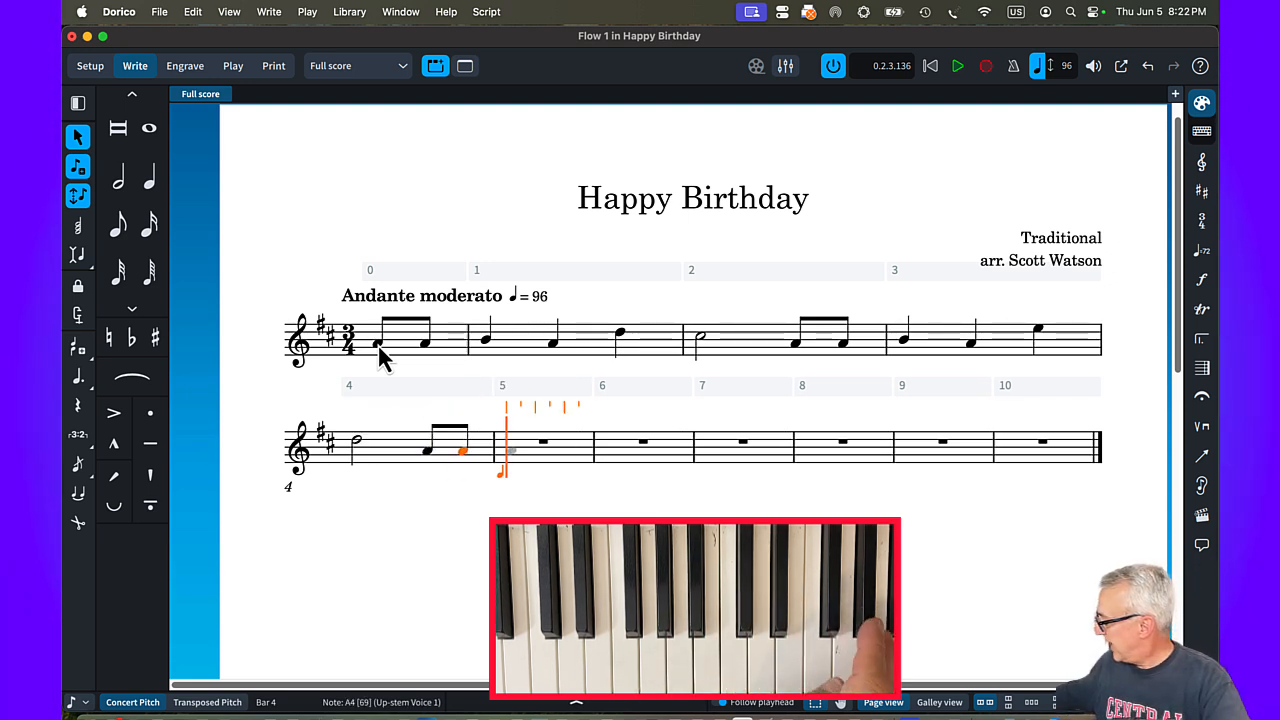
- Enter quarter notes high A, F-sharp and D in bar 5, and C-sharp and B in bar 6
key(a)
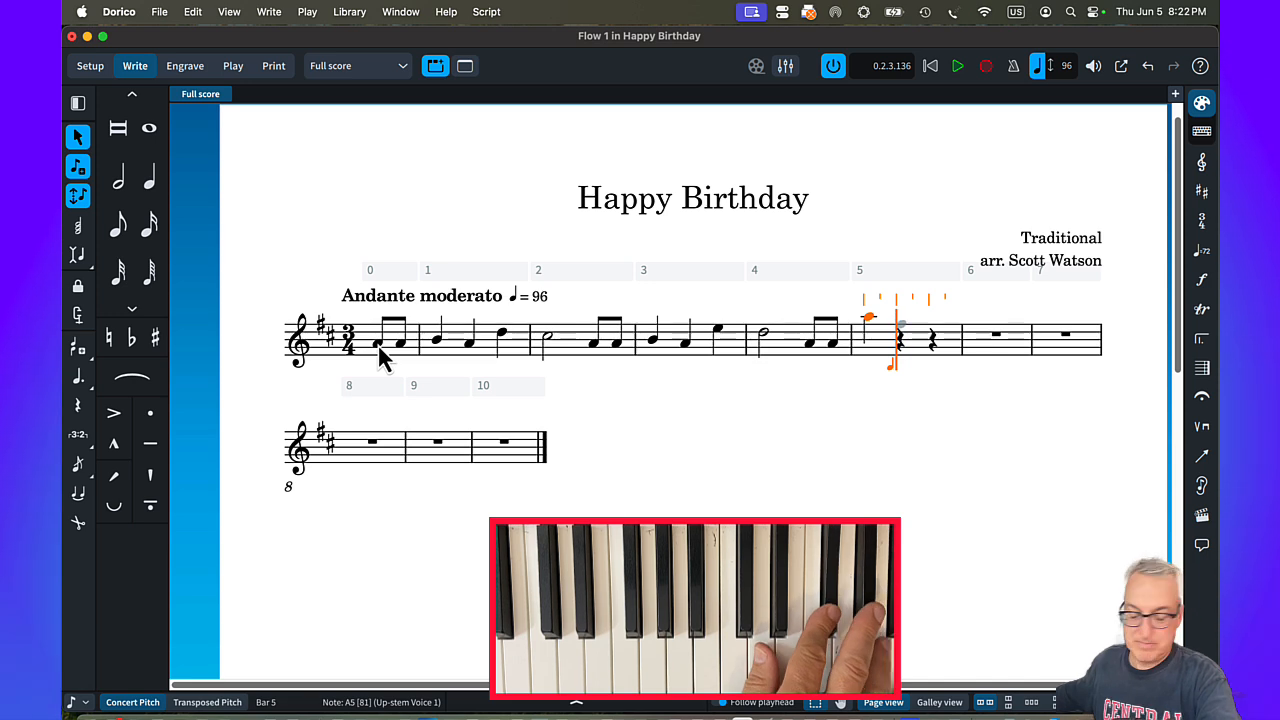
key(f)
key(d)
key(c)
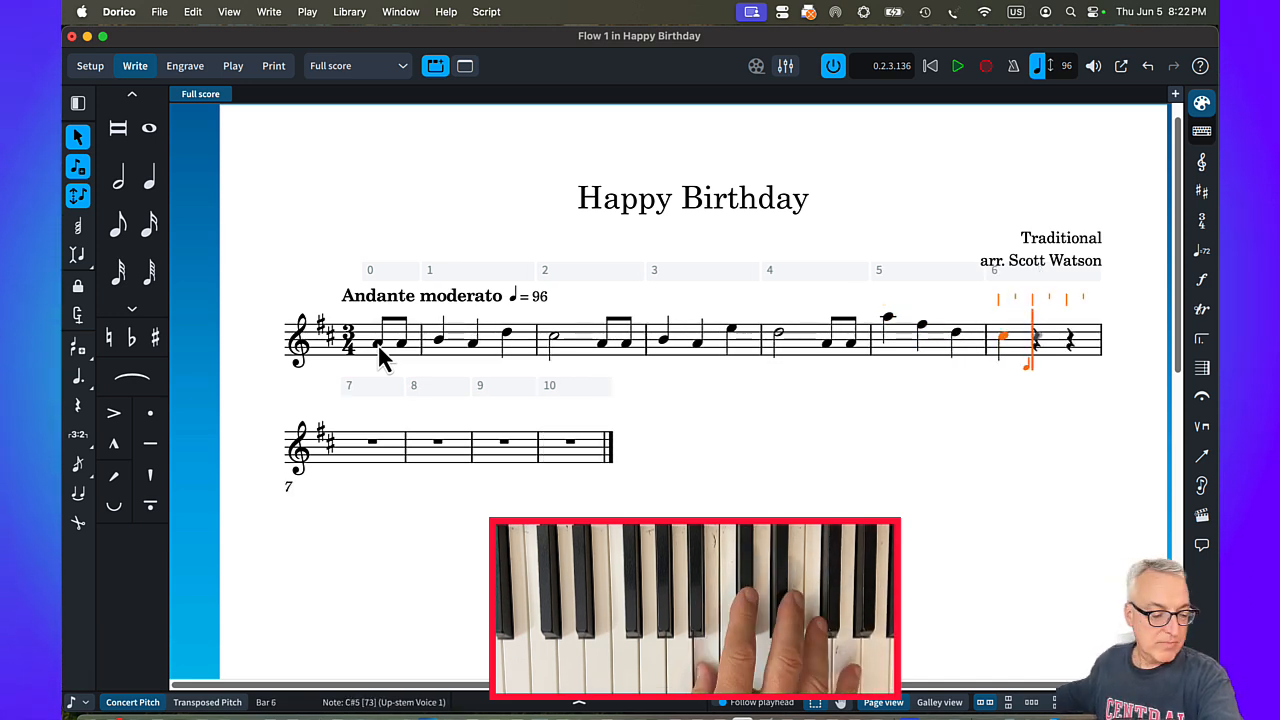
key(b)
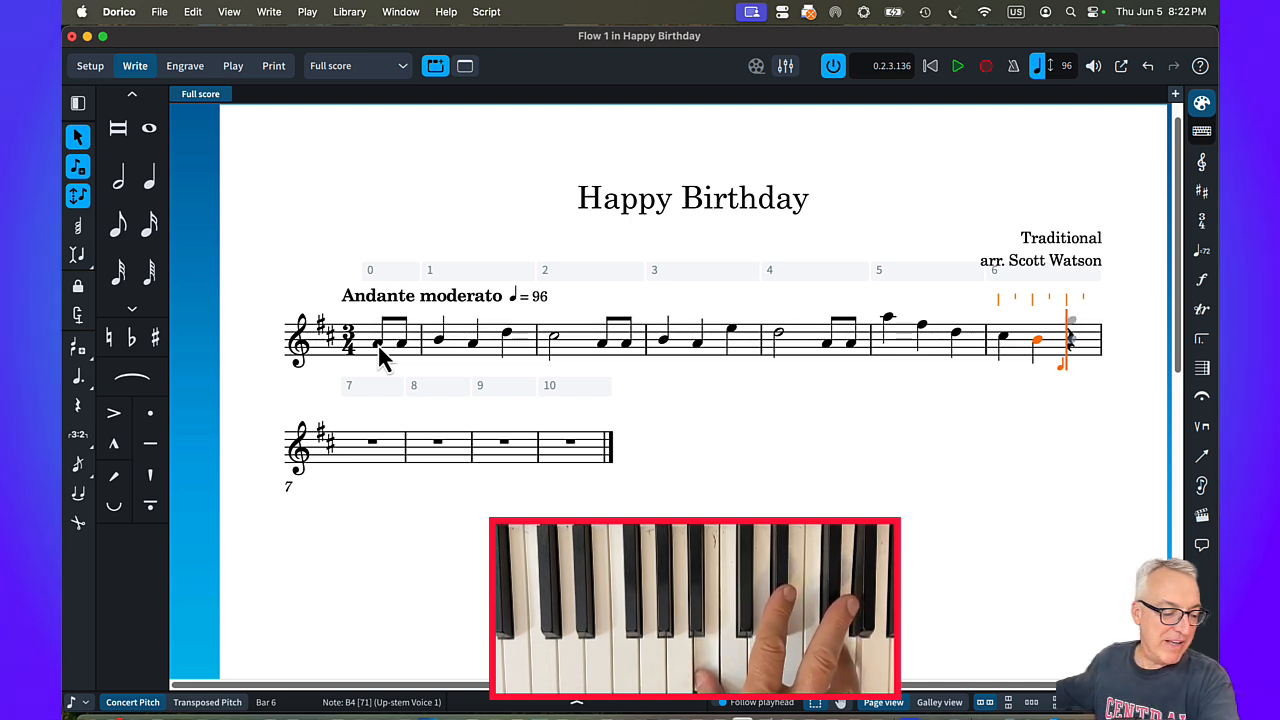
- Enter two B-G eighth-note chords in bar 6, quarter-note chords A-F#, F#-D and G-E in bar 7, and a half-note F#-D chord in bar 8
key(b)
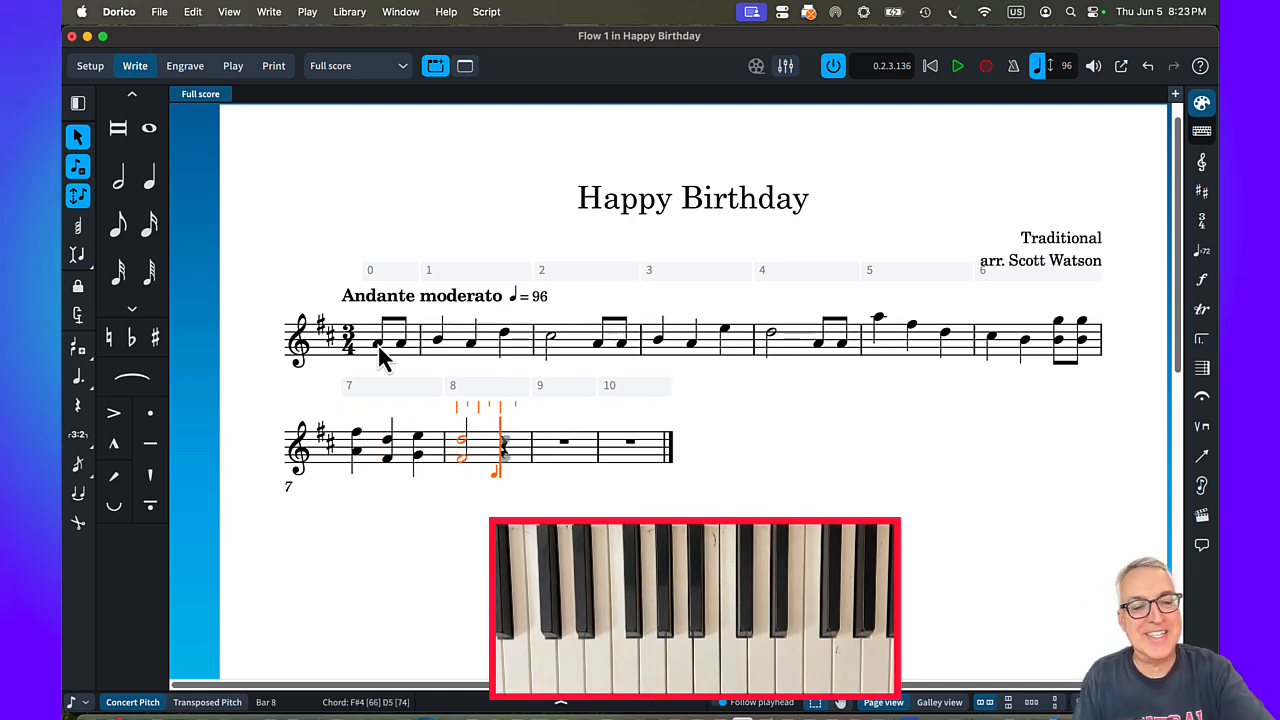
key(Escape)
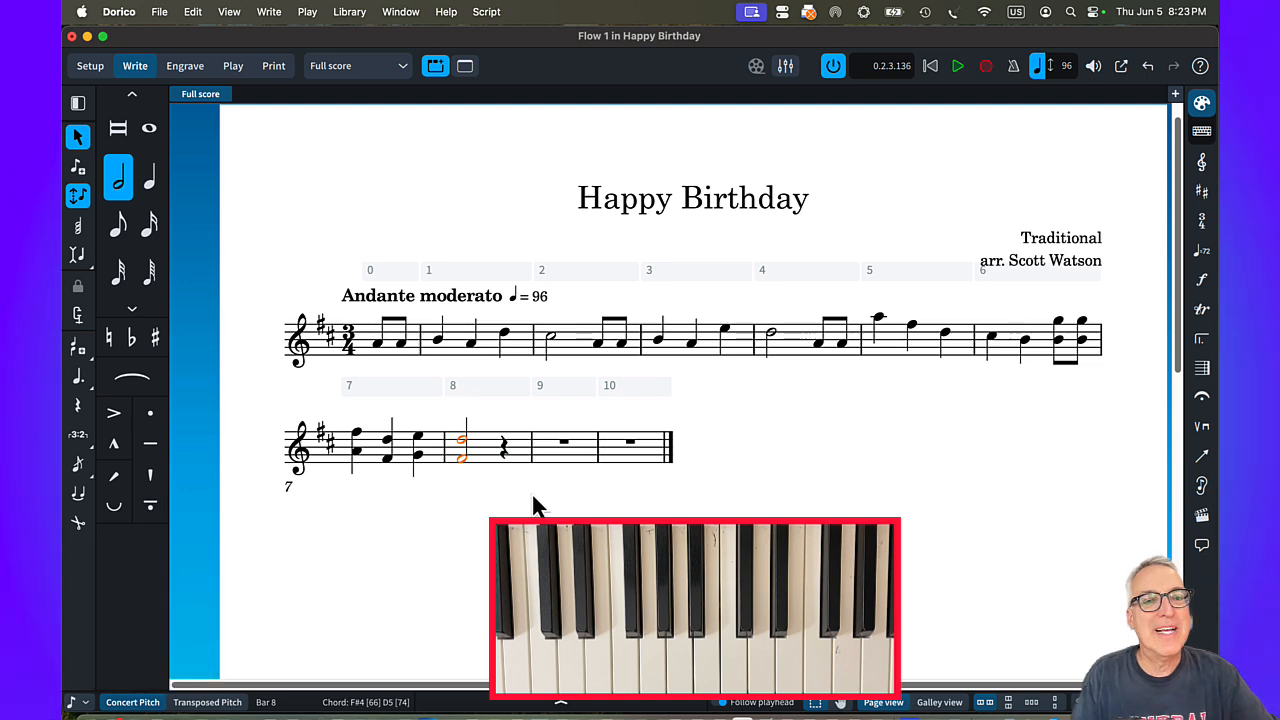
click(531, 510)
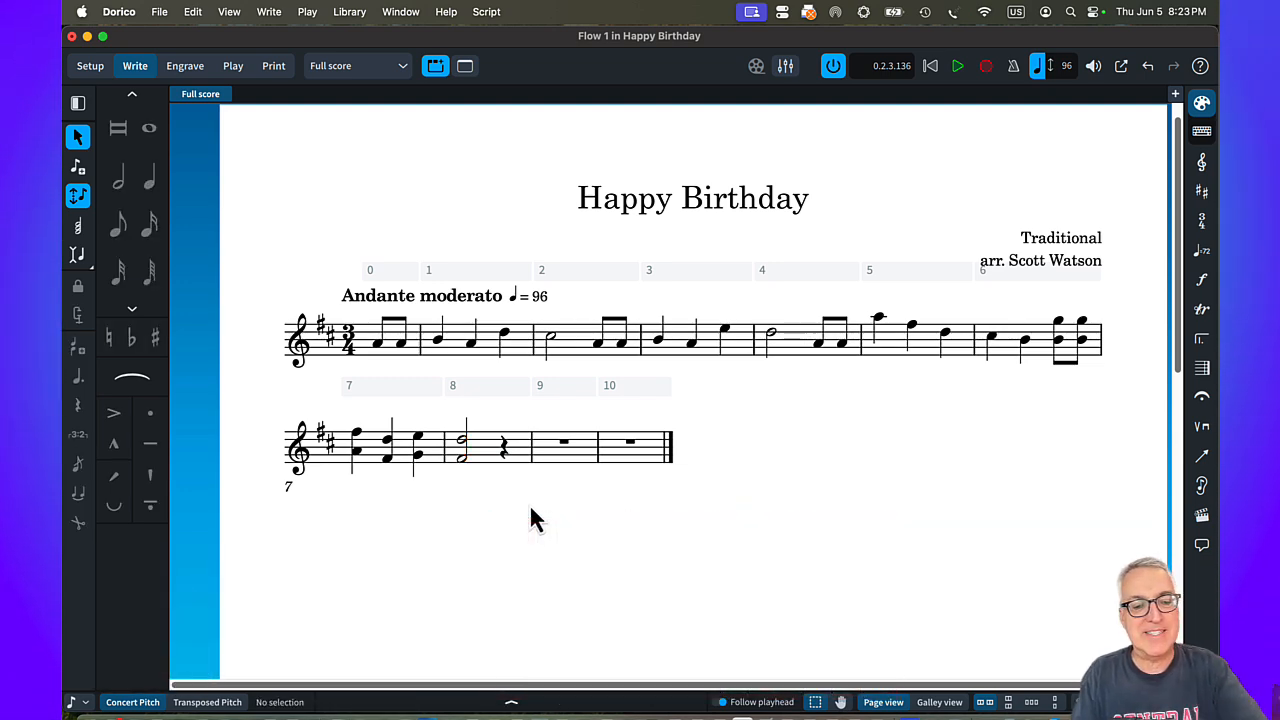
- Save the project as HBday on the Desktop
key(super+s)
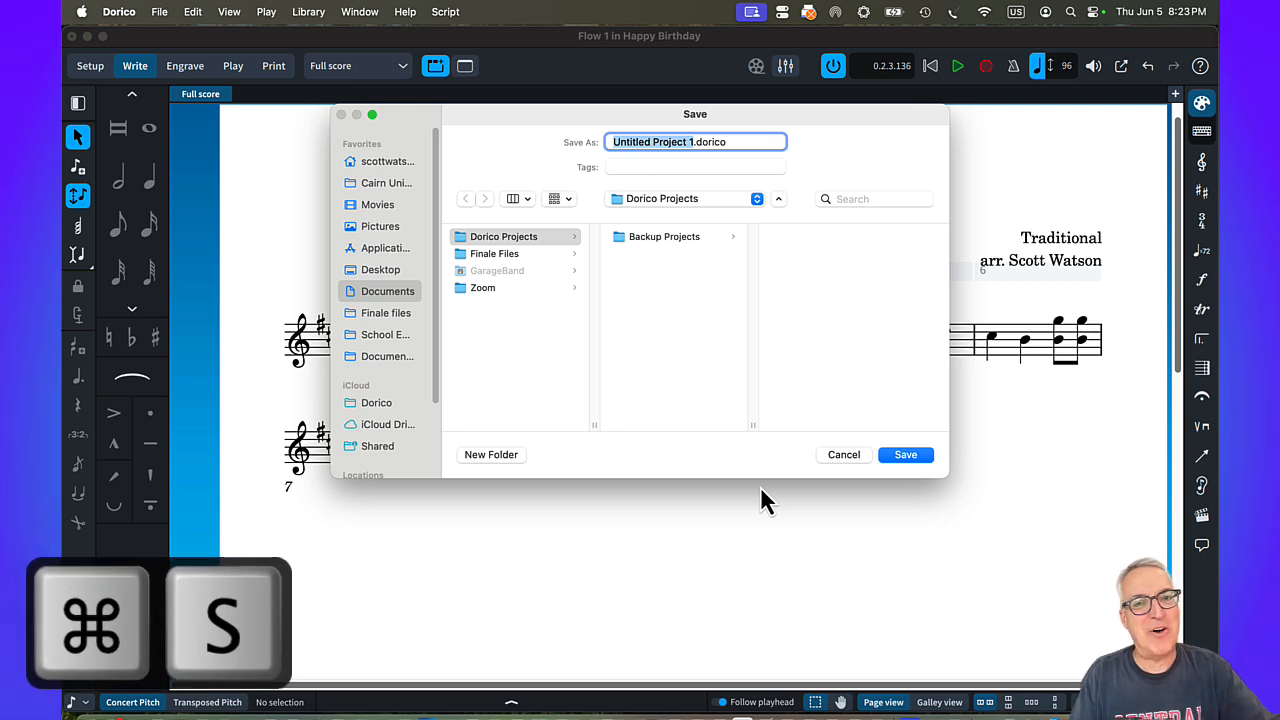
text(HBday)
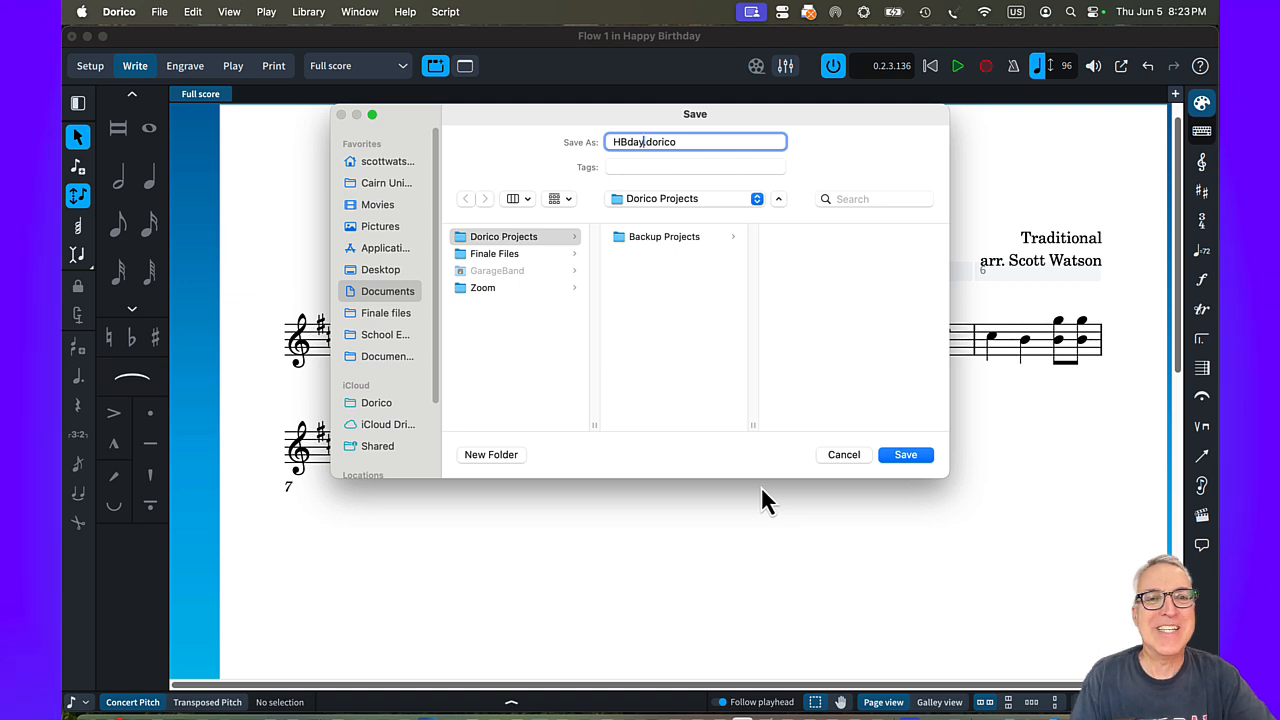
click(382, 270)
click(905, 454)
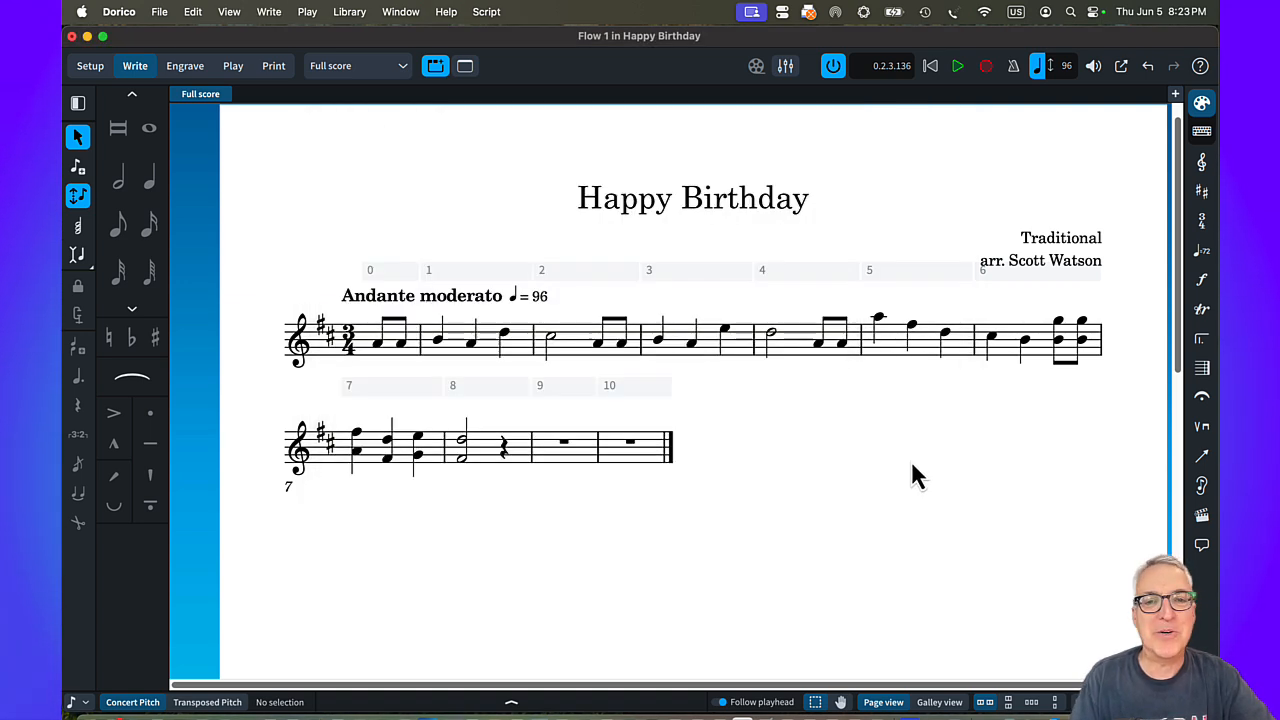
- Delete the empty bars 10 and 9 at the end of the score
click(612, 387)
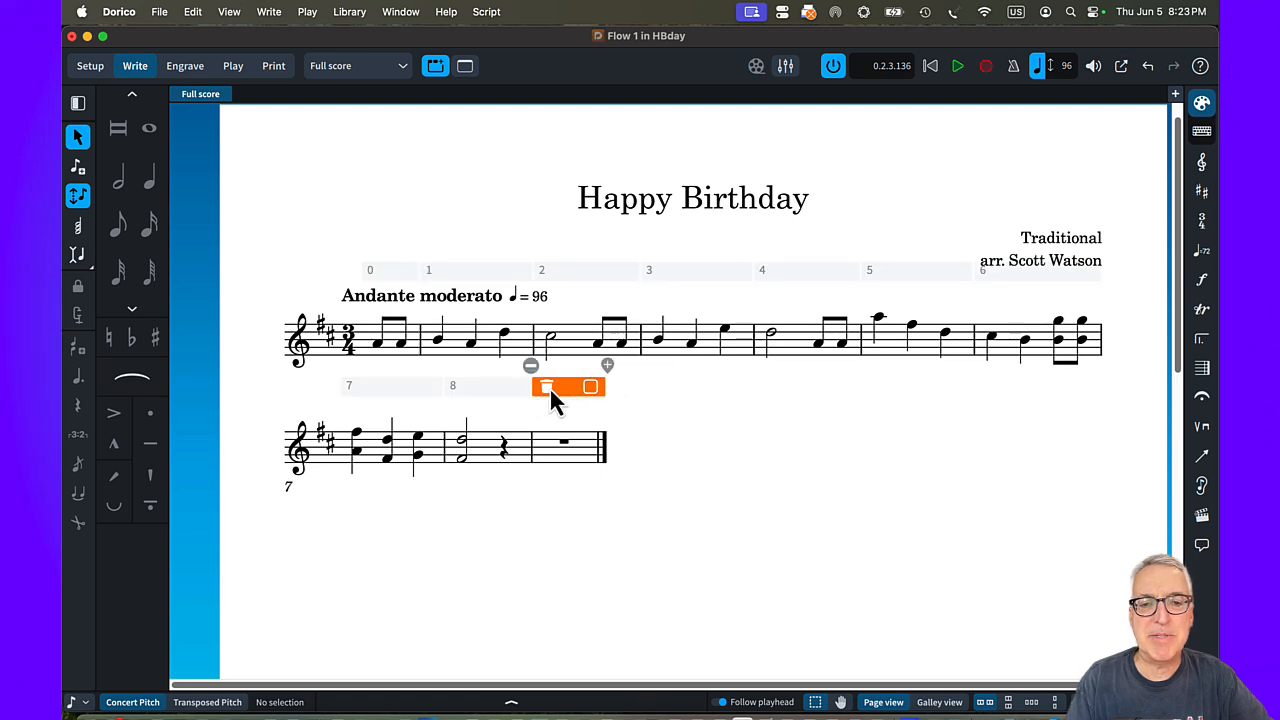
click(548, 387)
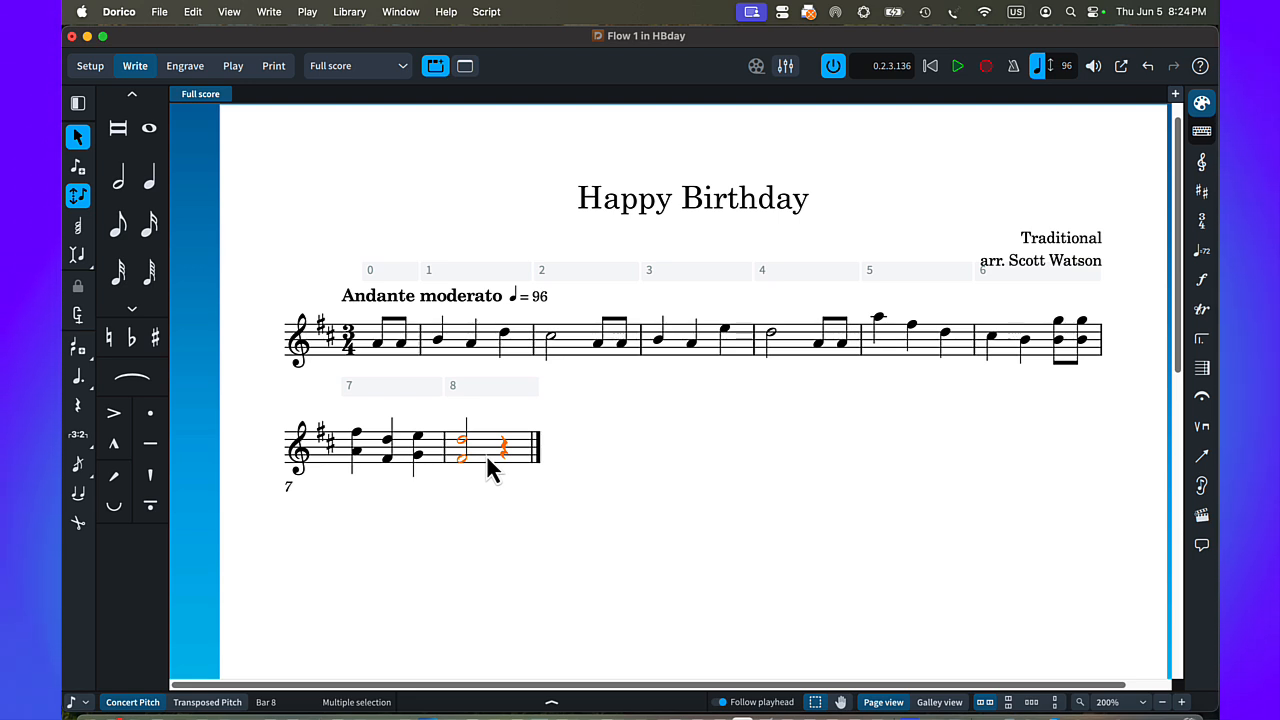
- Change the time signature of bar 8 to 2/4 and delete the leftover empty bar after it
key(shift+m)
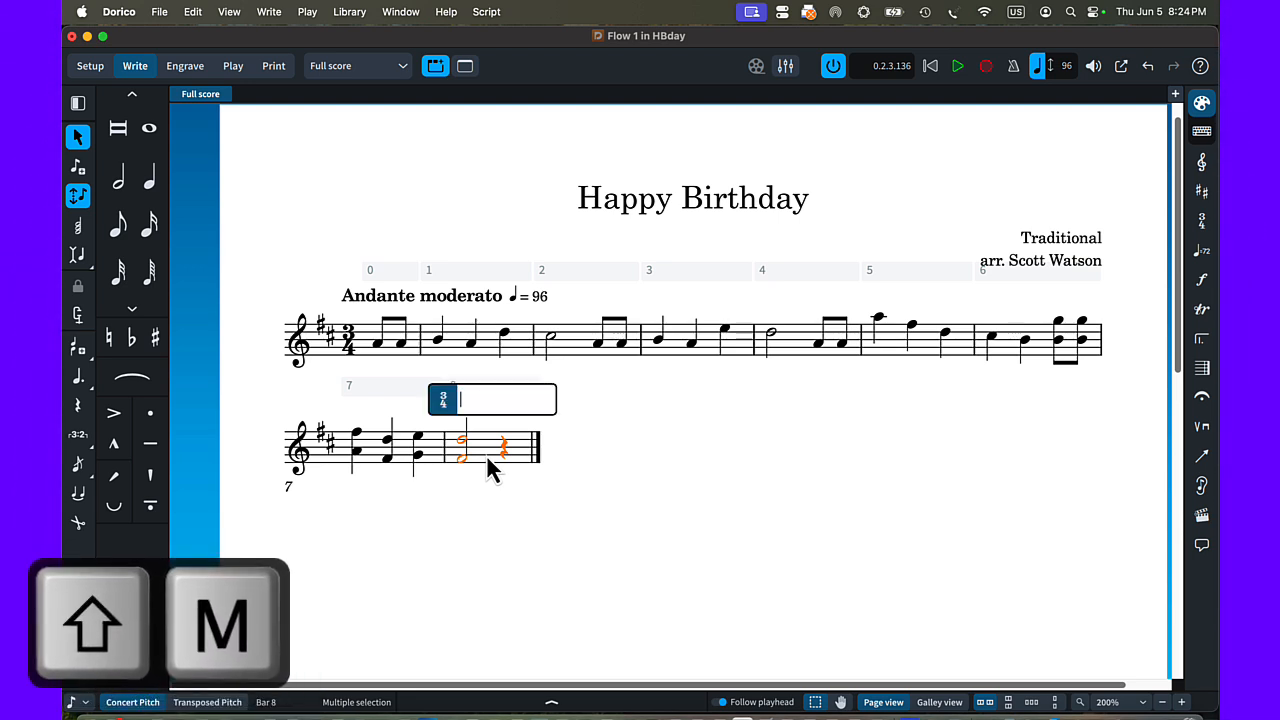
text(2/4)
key(Return)
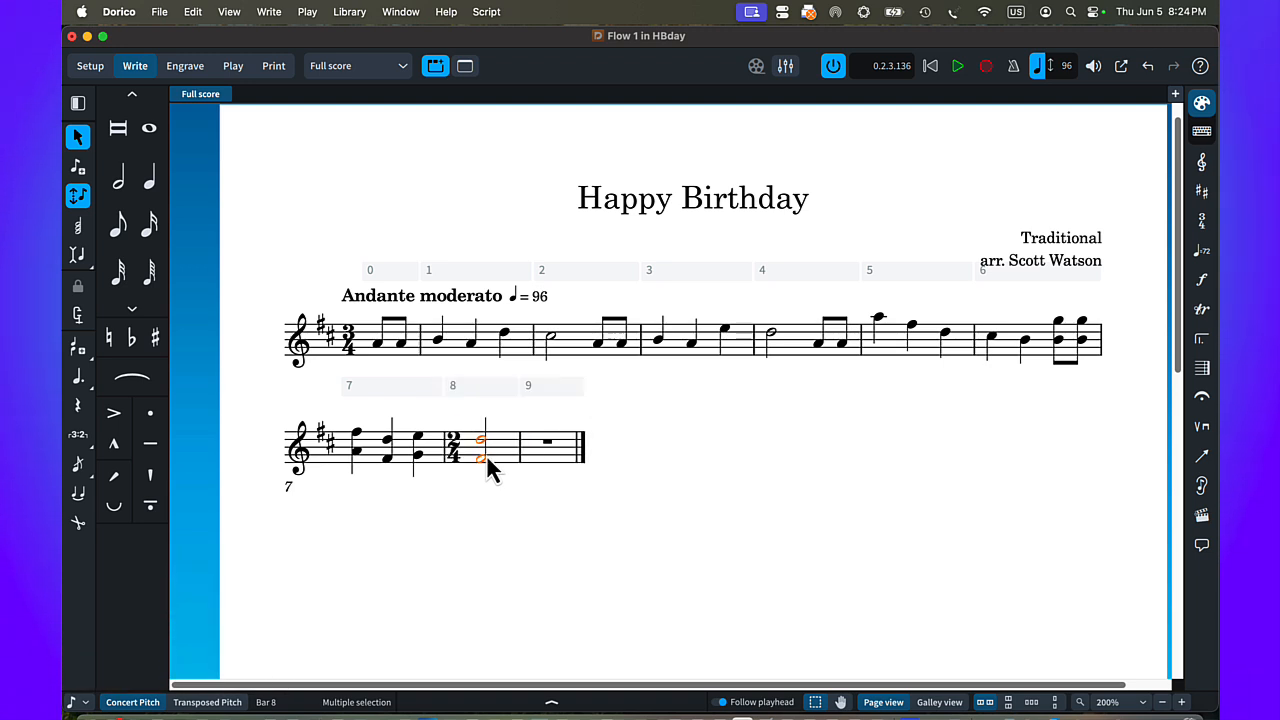
click(550, 391)
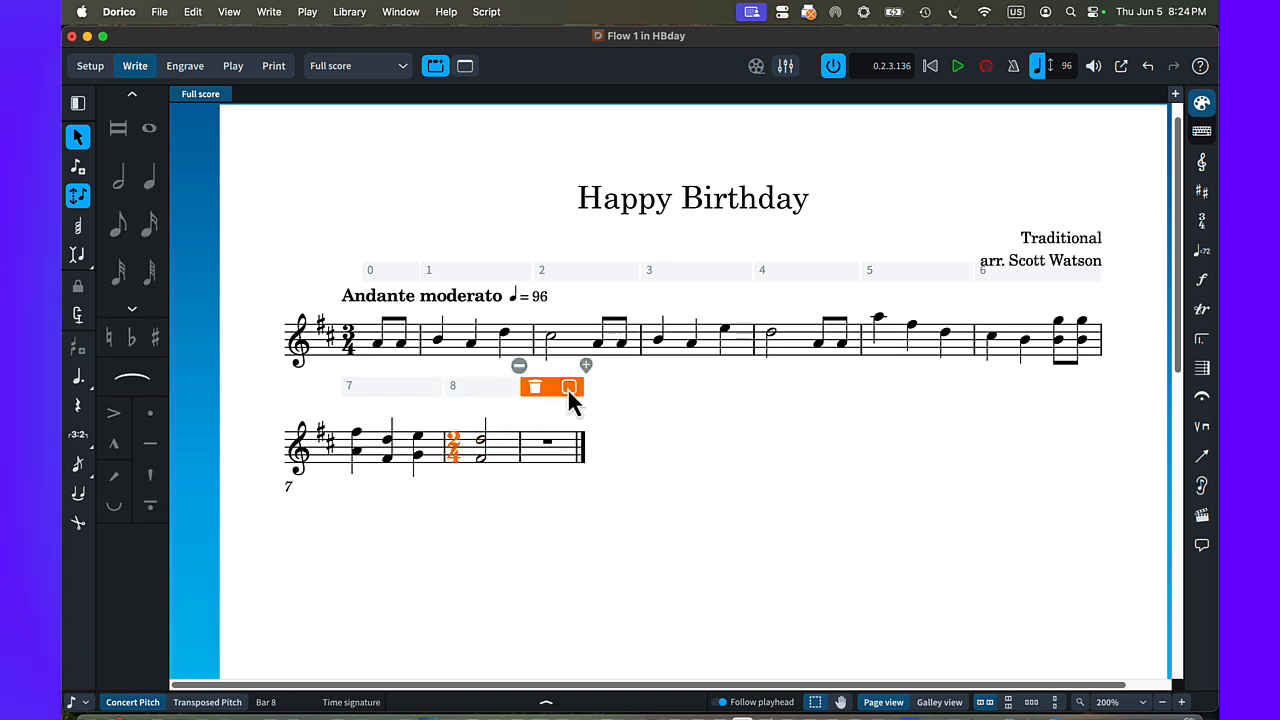
click(536, 387)
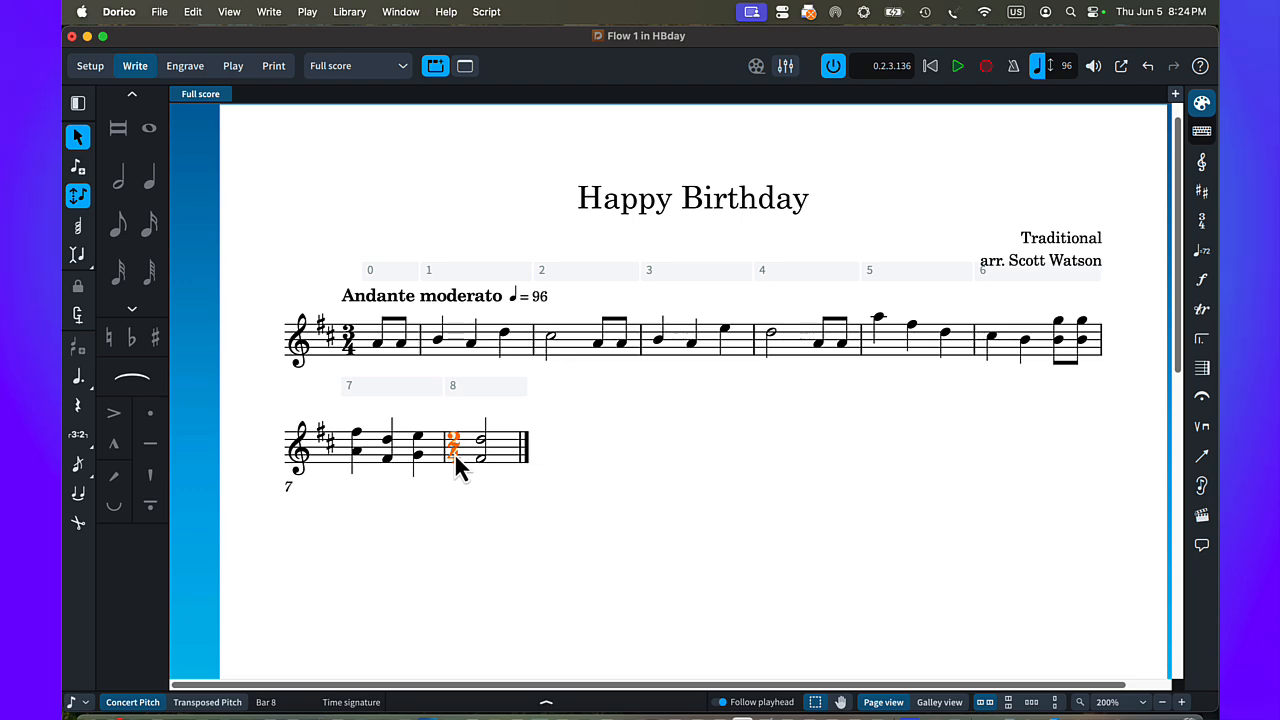
- Hide the 2/4 time signature at bar 8 through its properties and save the project
key(super+8)
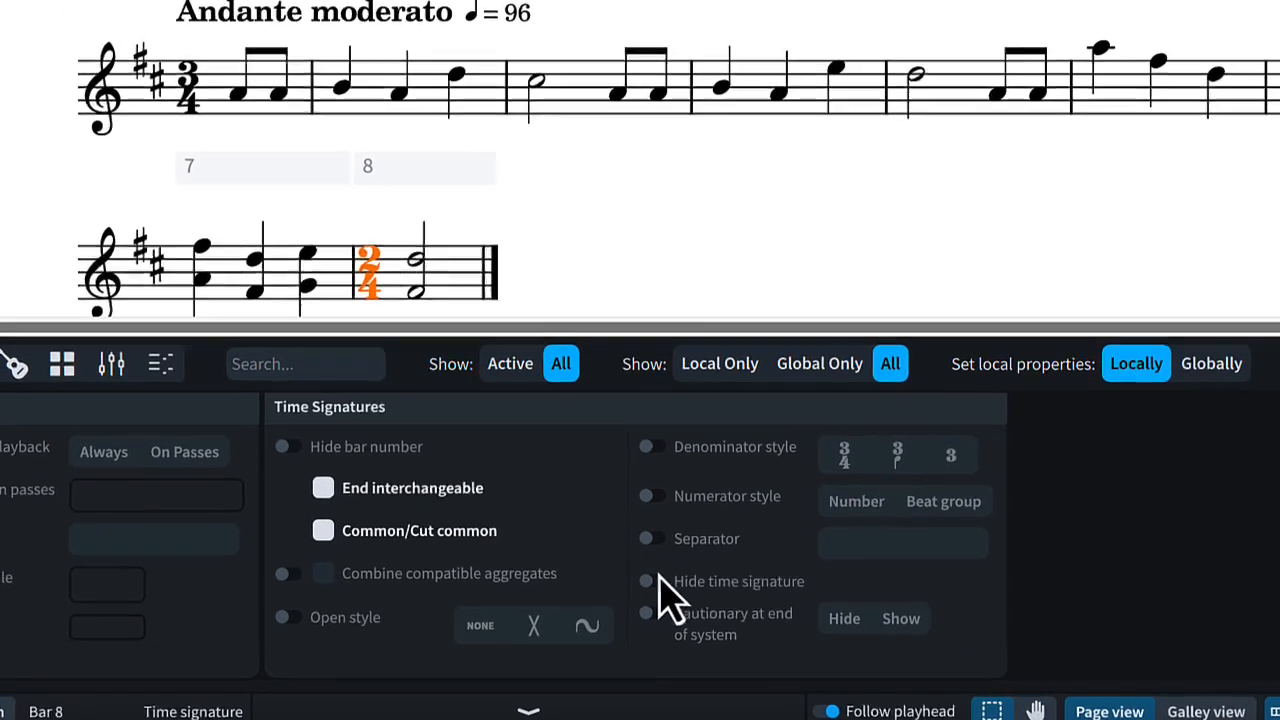
click(655, 582)
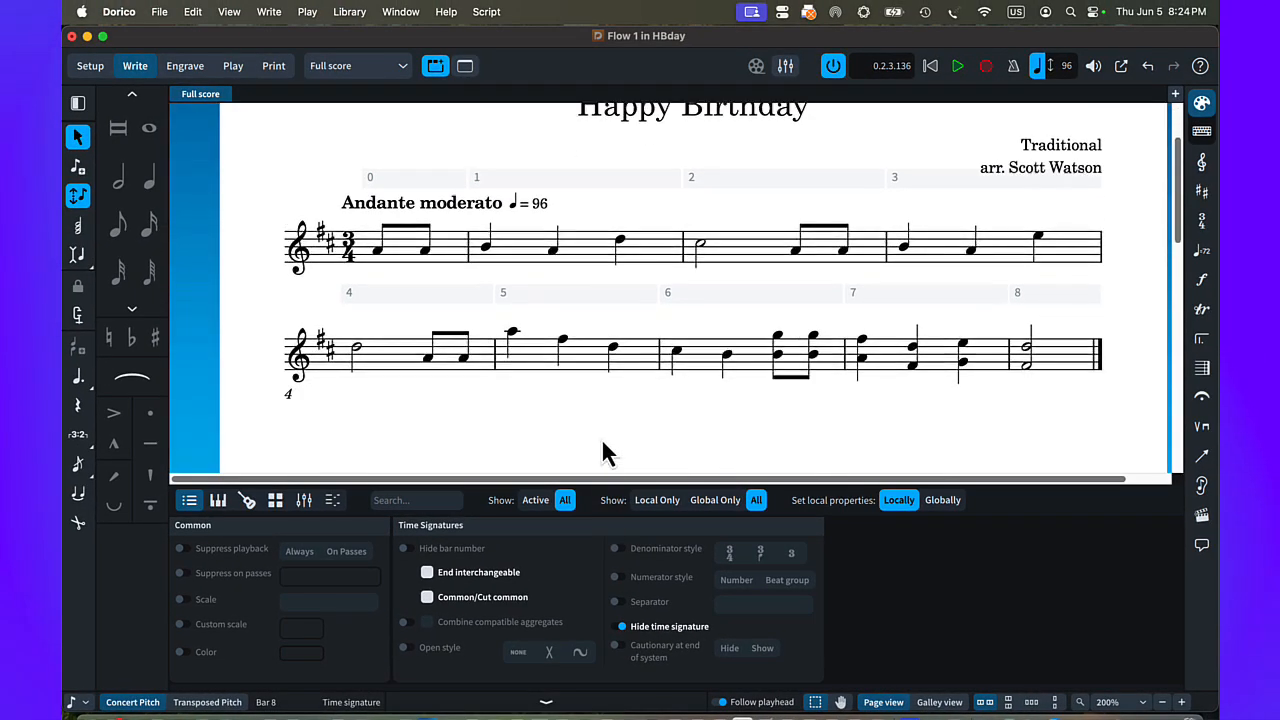
scroll(604, 452, down, 1)
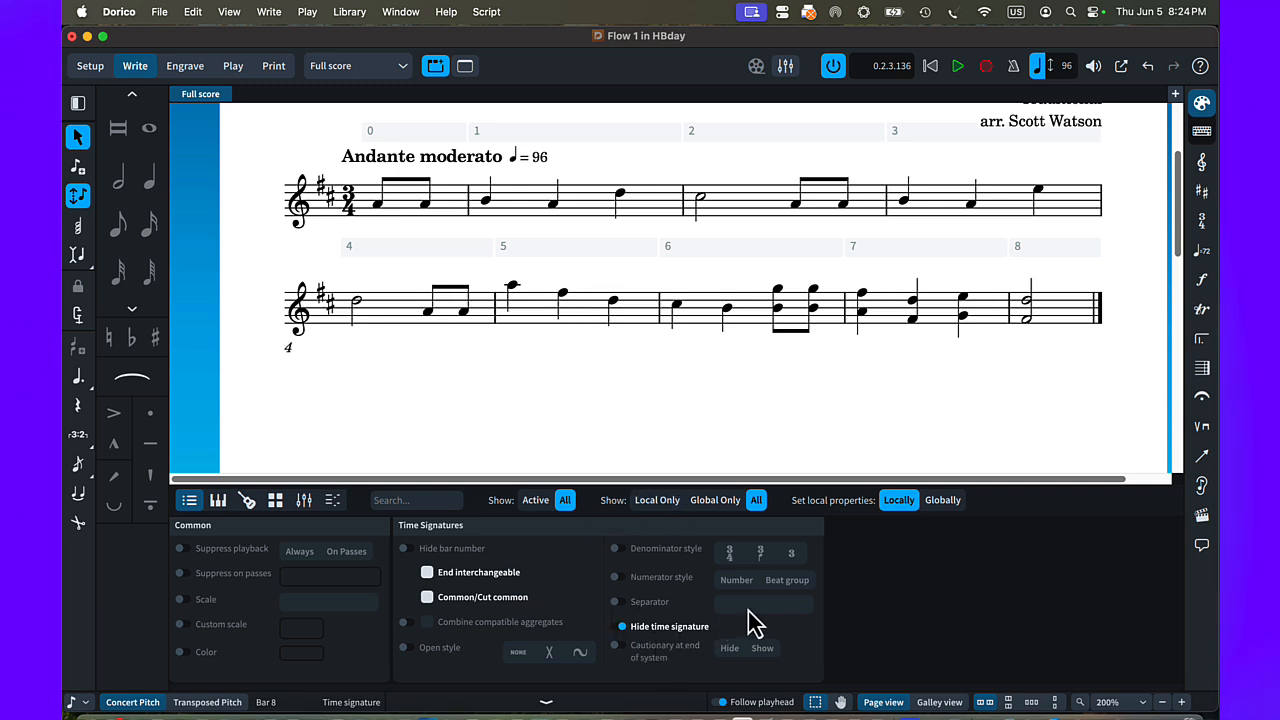
key(ctrl+8)
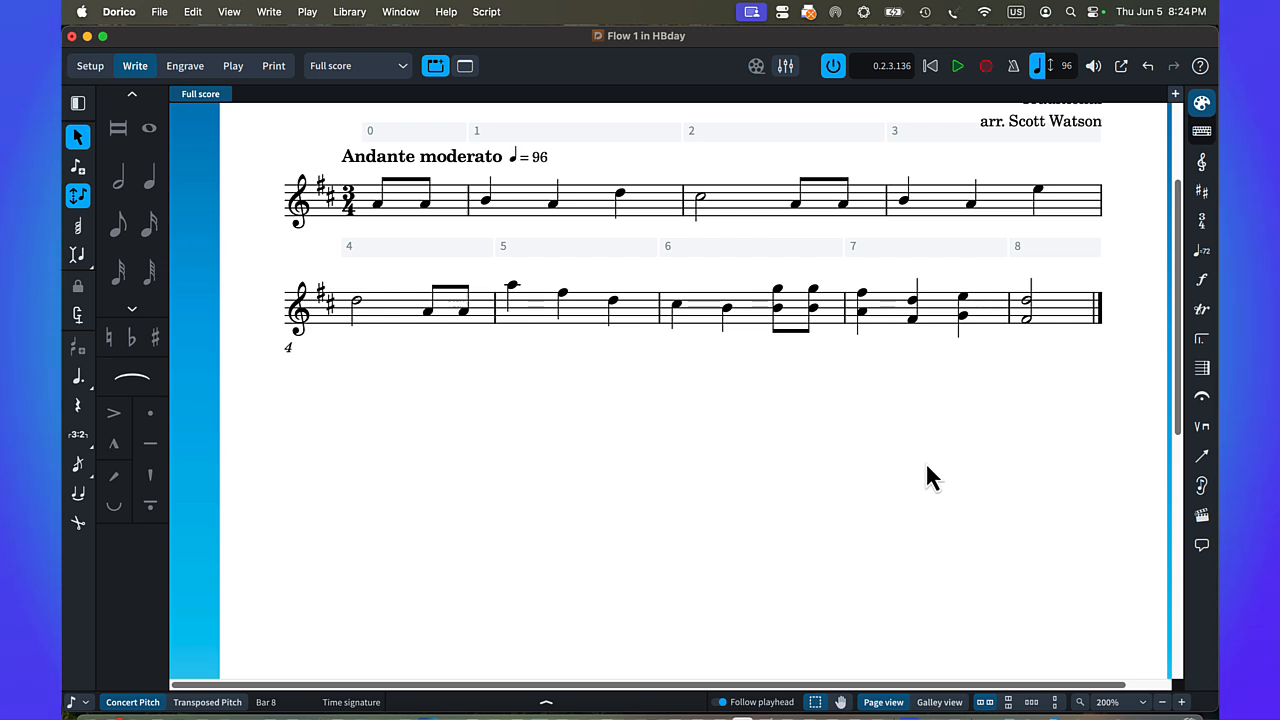
scroll(916, 462, up, 2)
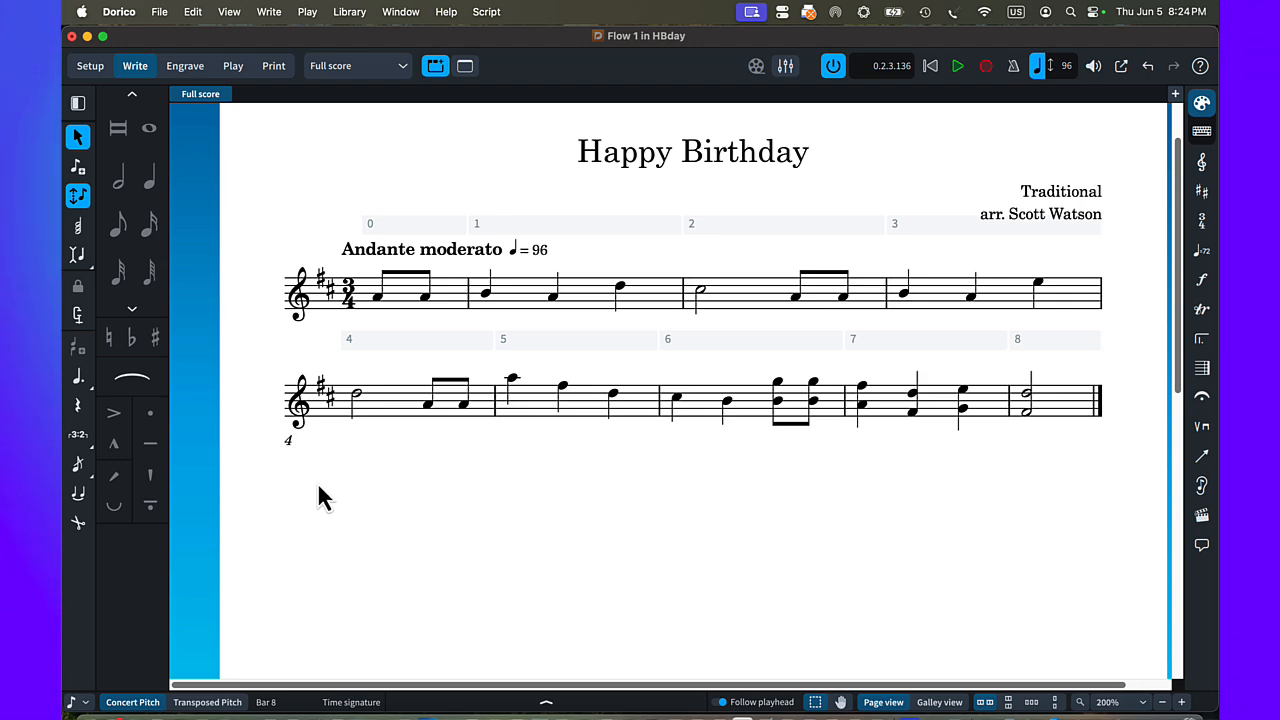
key(super+s)
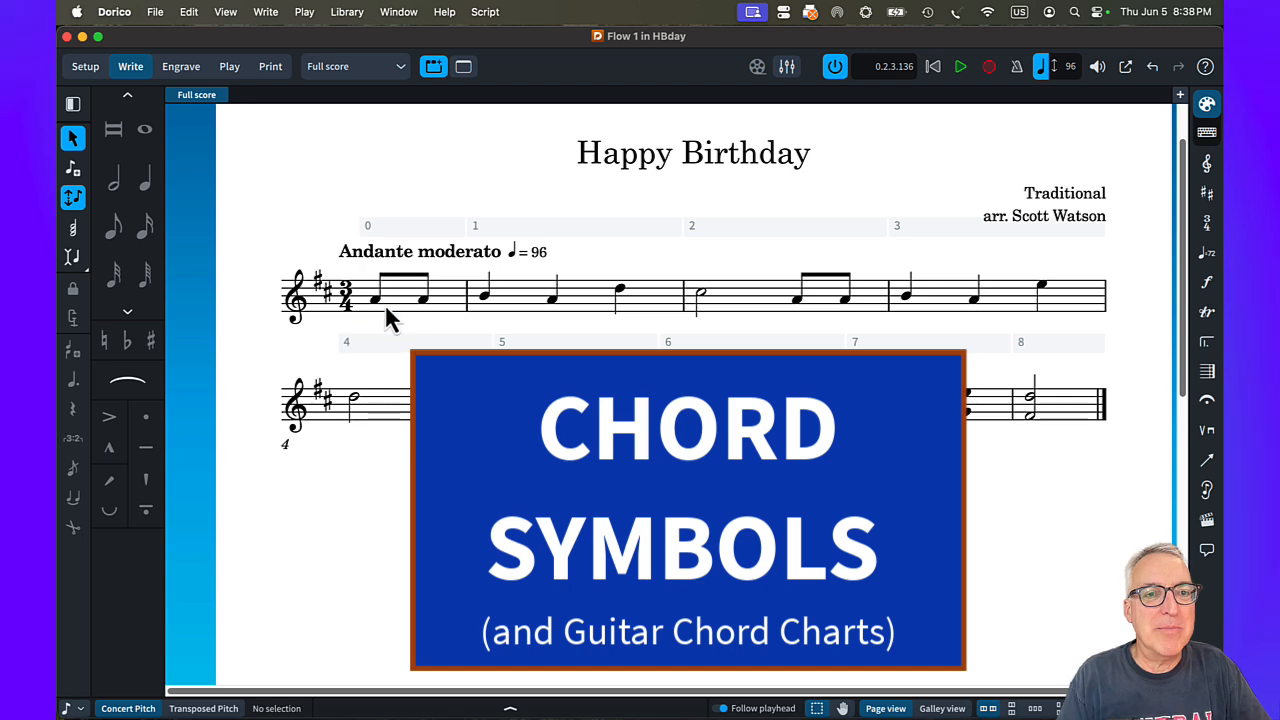
- Starting from the first pickup note, enter chord symbols D in bar 1, A in bar 2 and A7 in bar 3
click(375, 301)
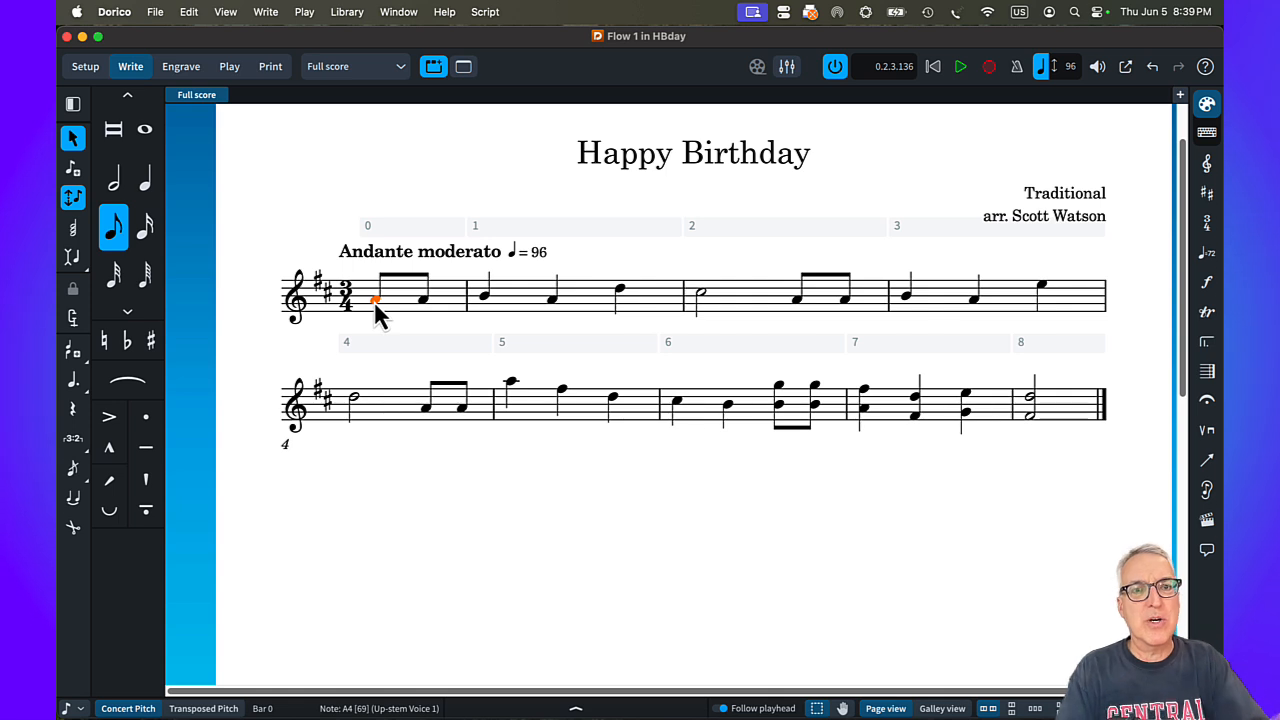
key(shift+q)
key(shift+q)
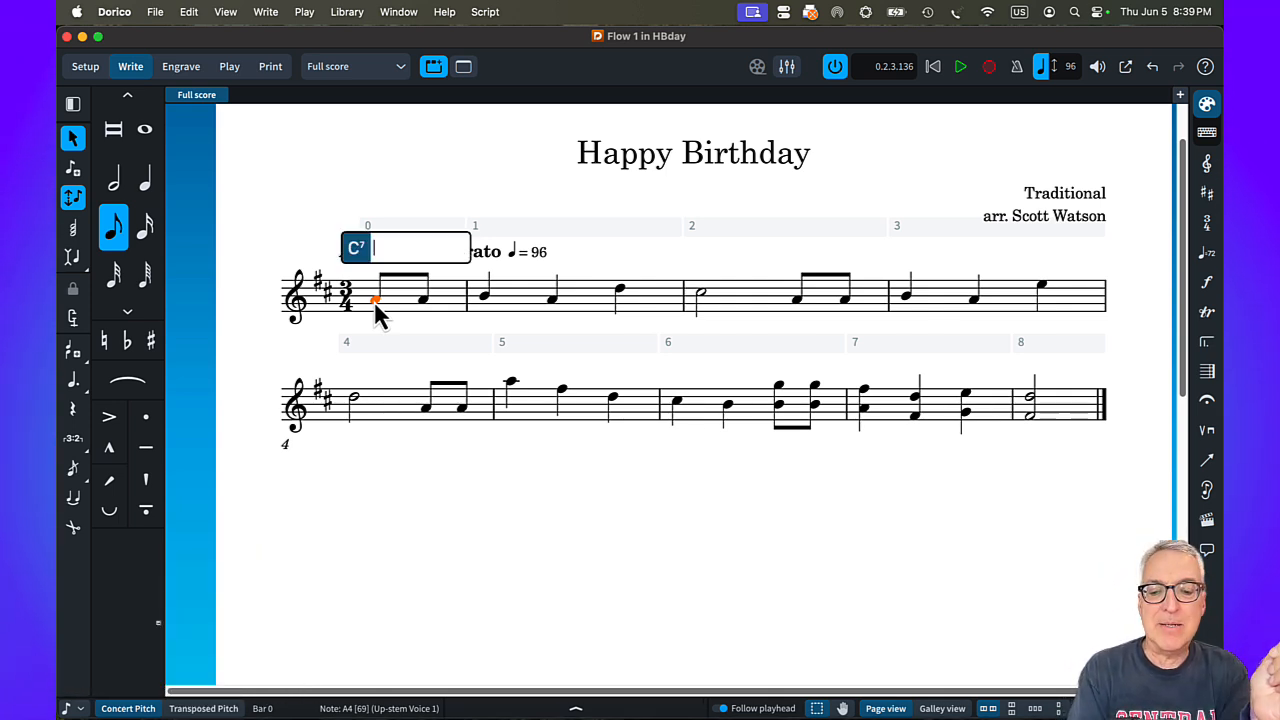
key(Right)
key(Right)
key(space)
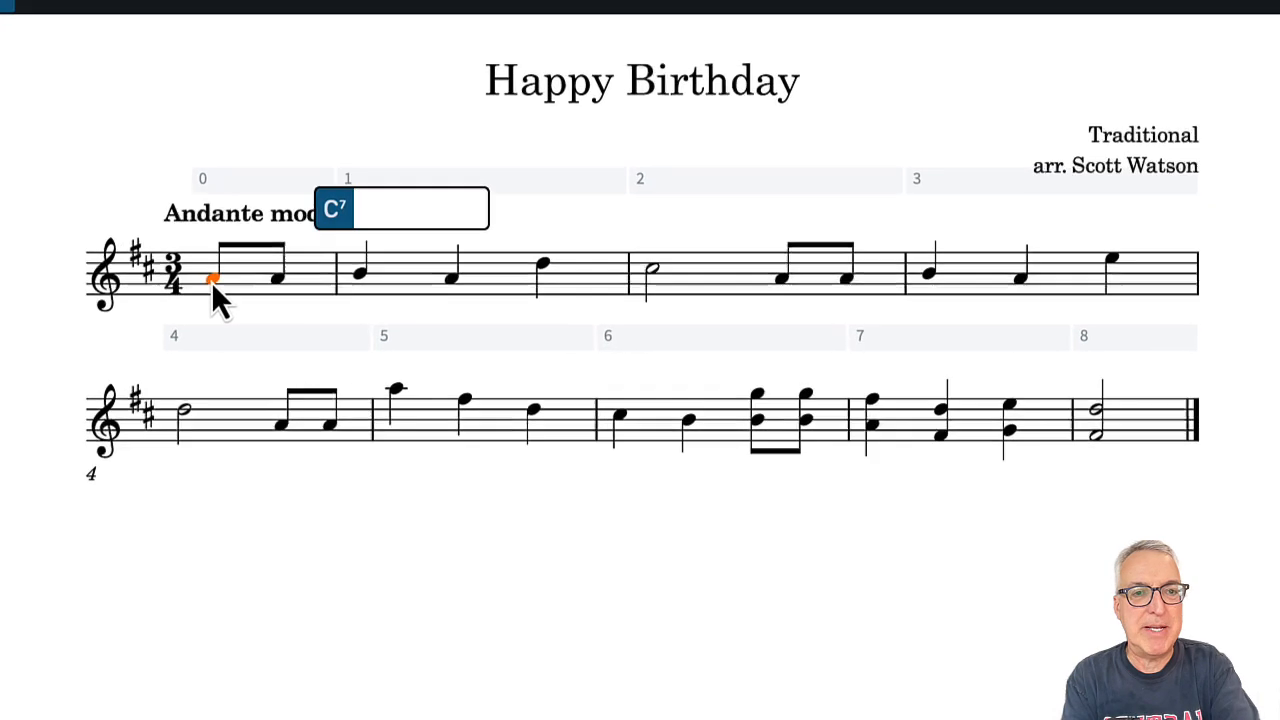
text(D)
key(space)
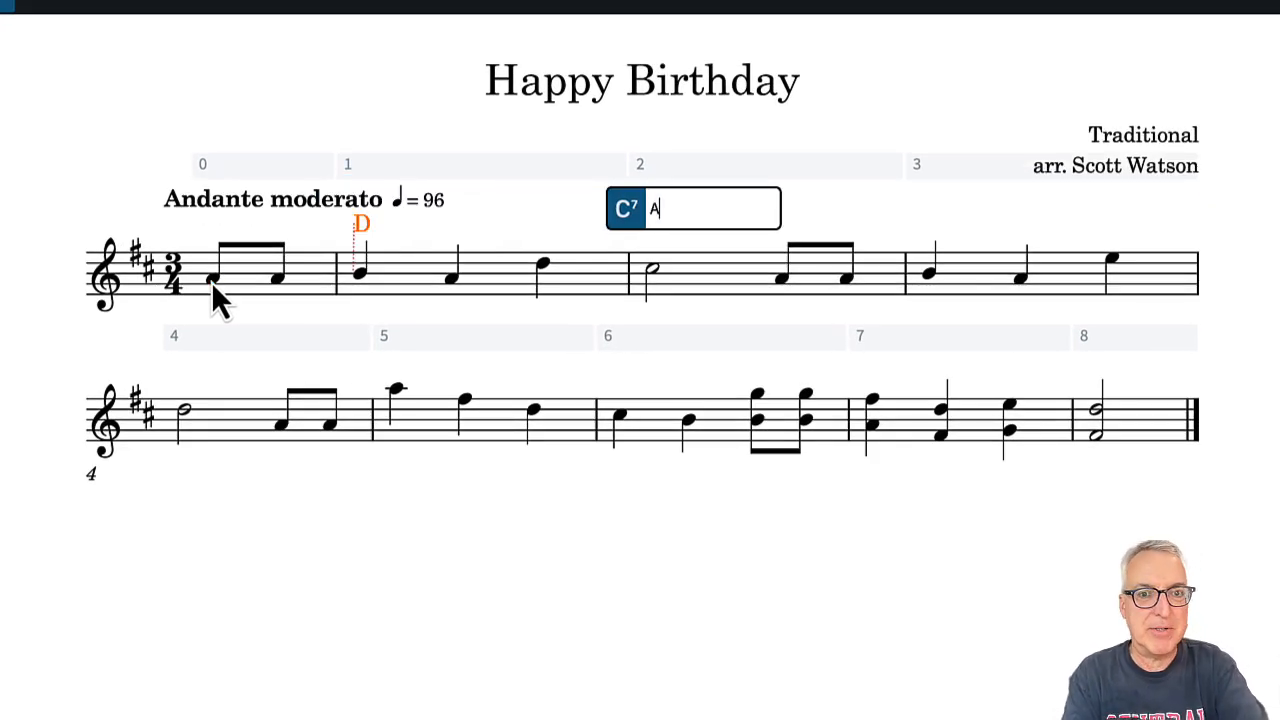
text(A)
key(space)
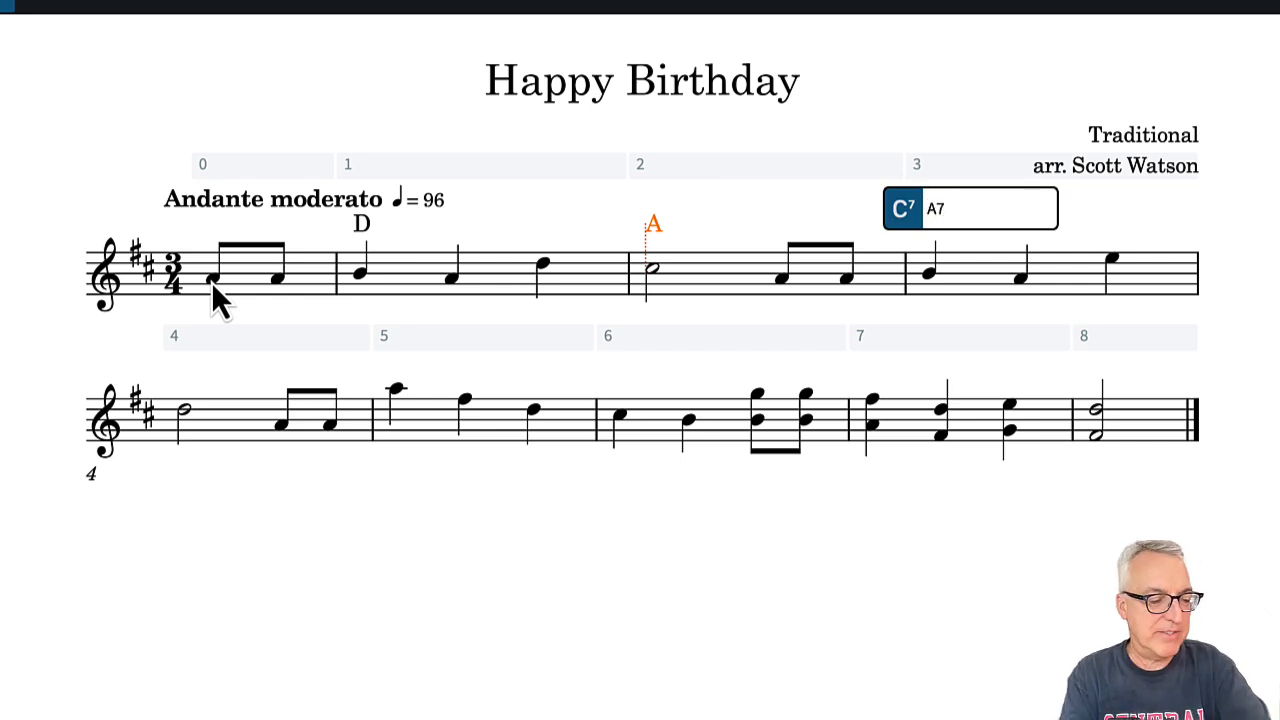
key(space)
key(space)
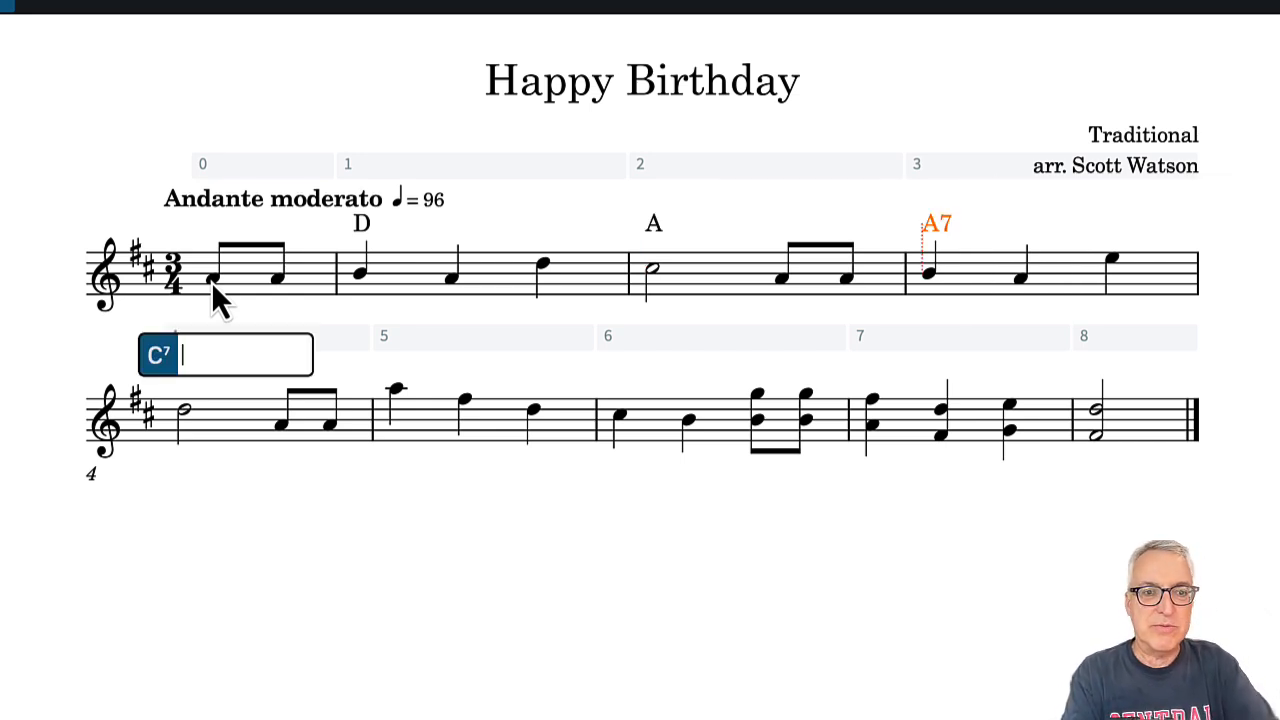
- Enter chord symbols D, D/F#, G, D/A and D at the starts of bars 4 through 8, and finish chord entry
text(D)
key(space)
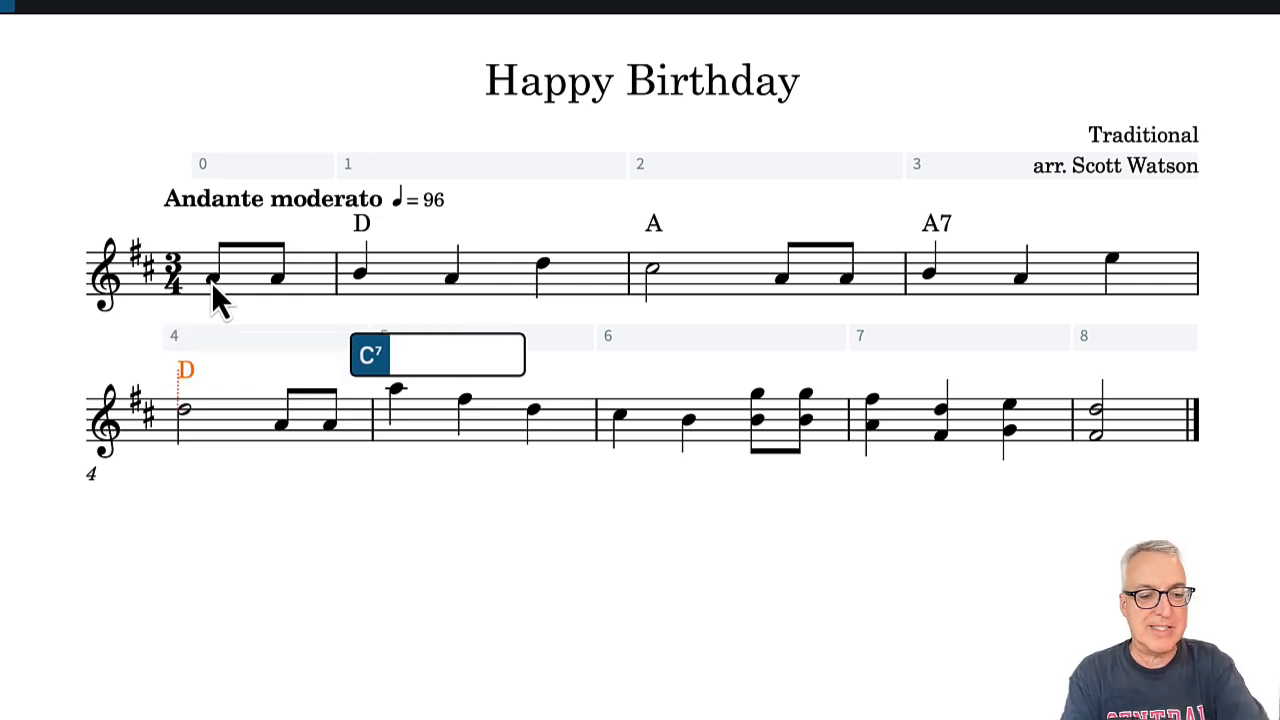
text(D)
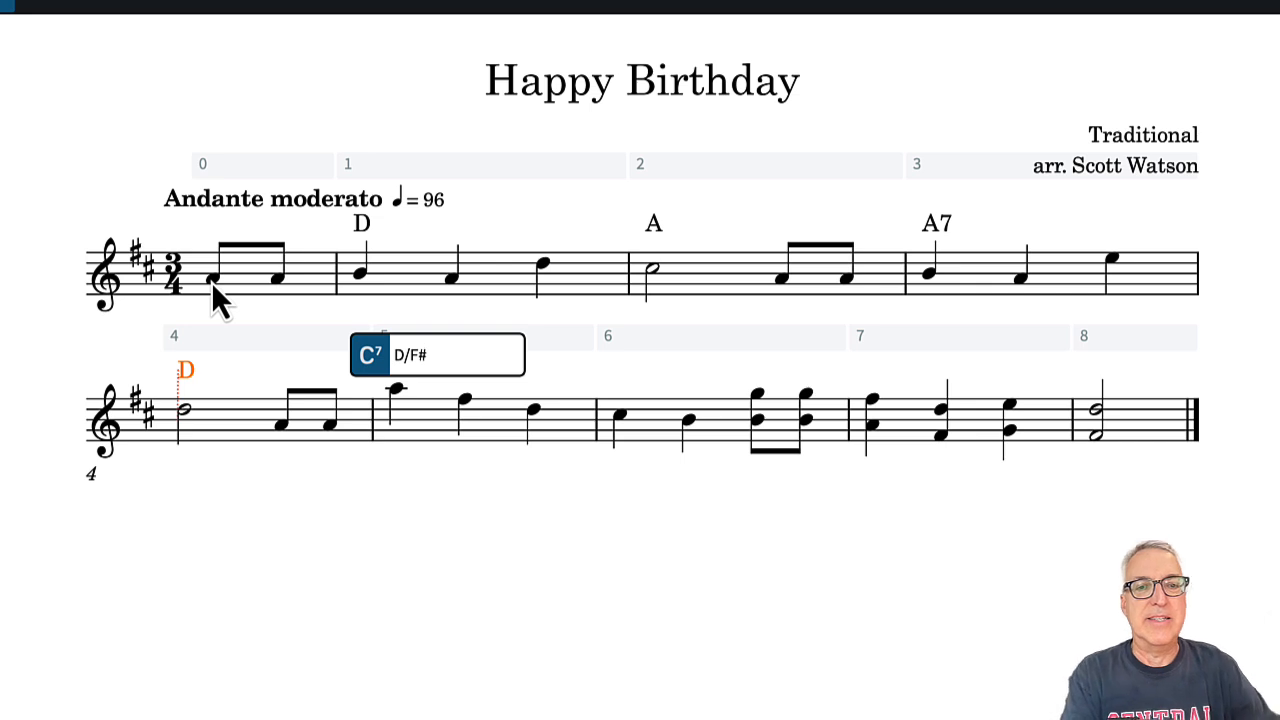
text(/F#)
key(space)
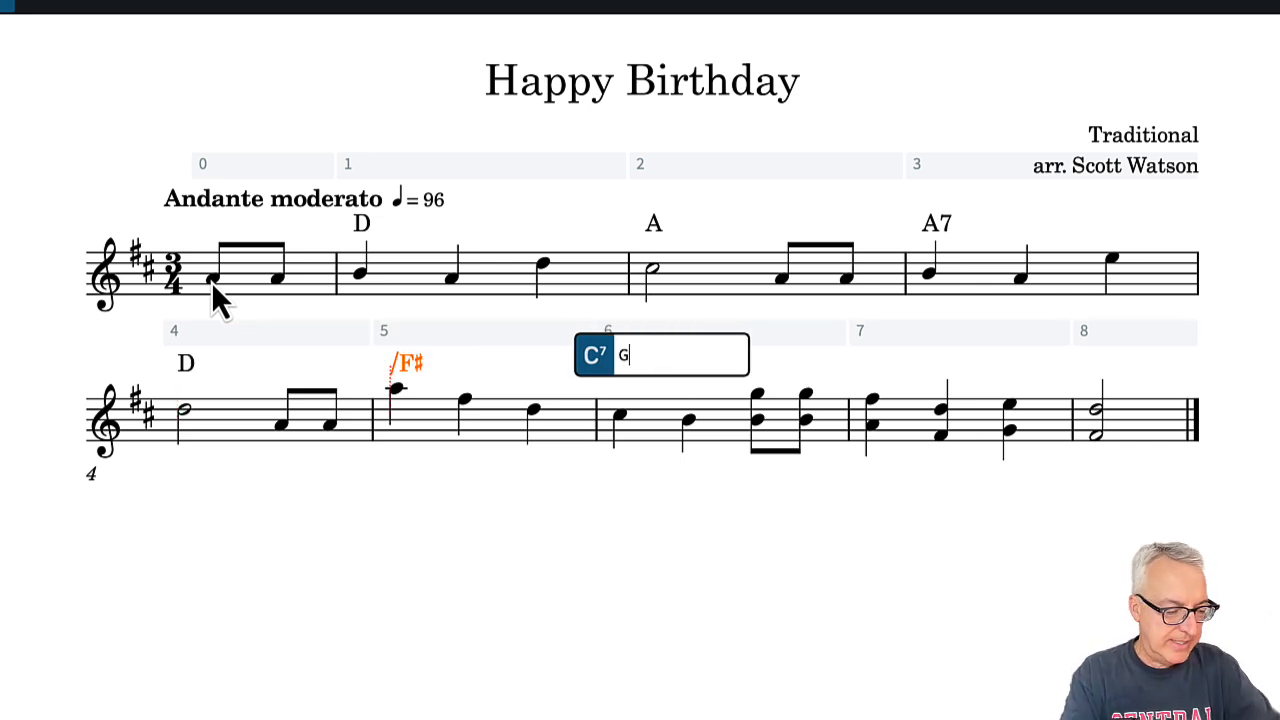
text(G)
key(space)
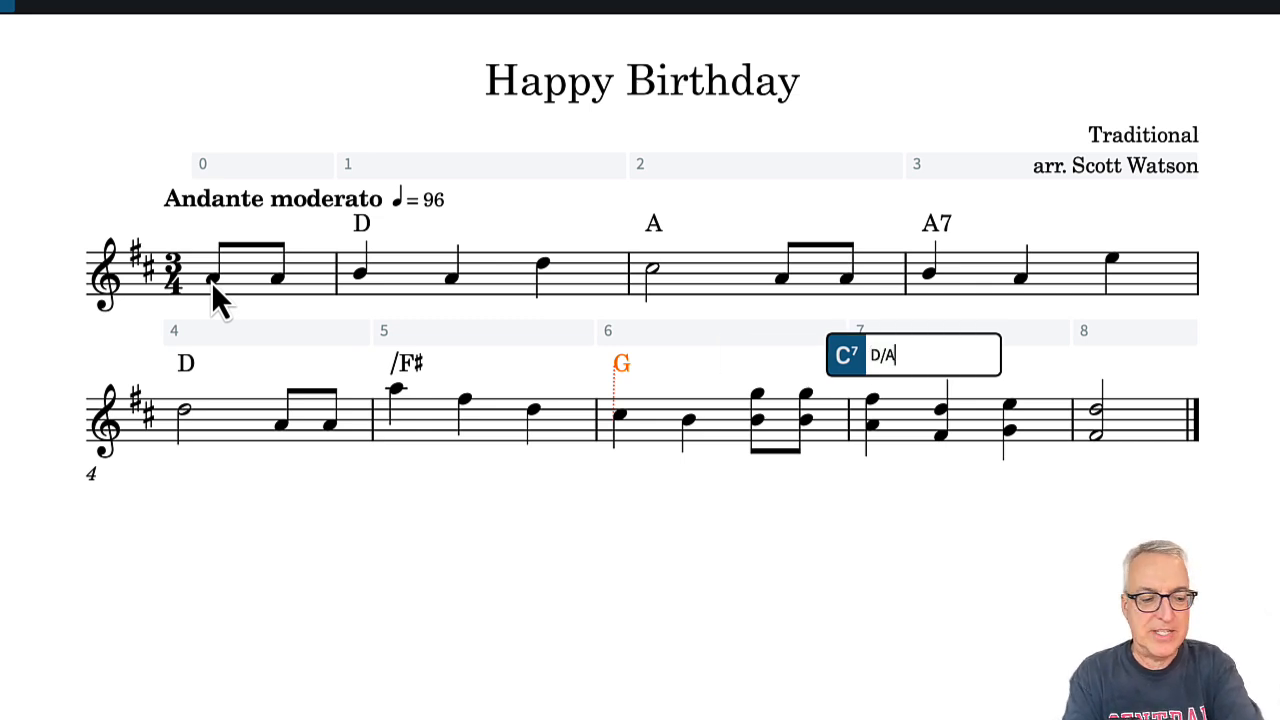
text(D/A)
key(space)
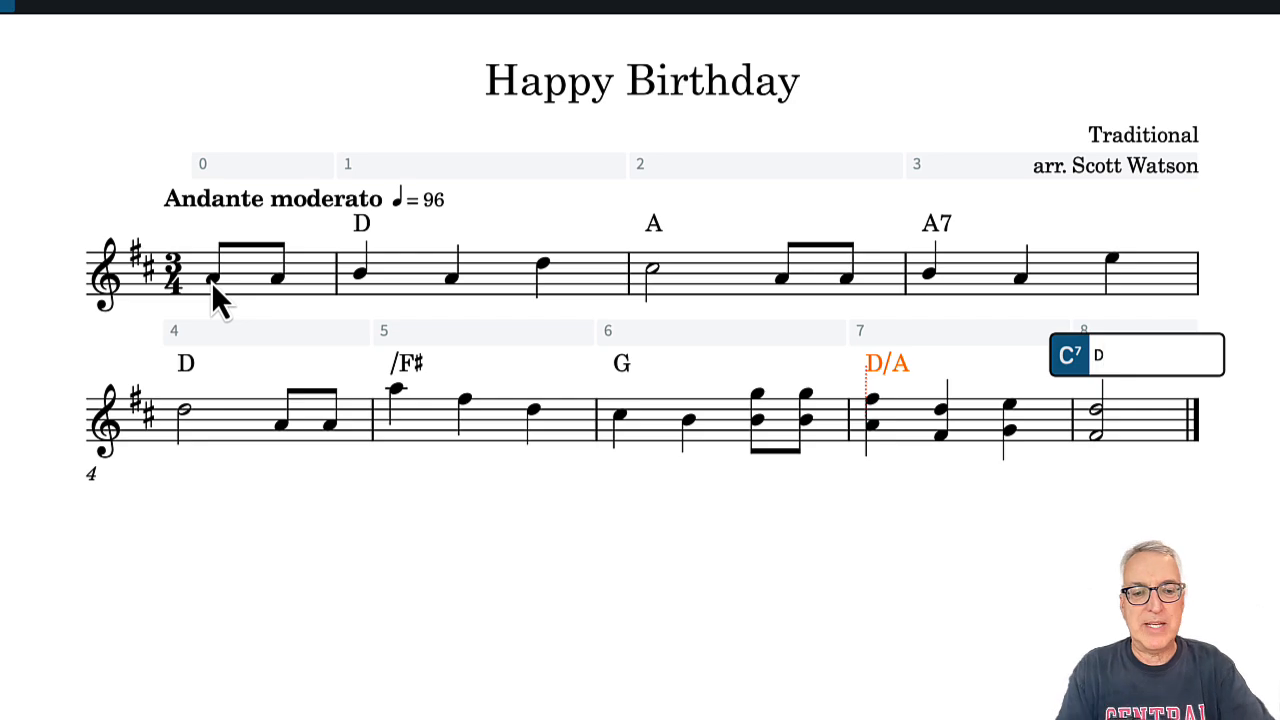
key(Return)
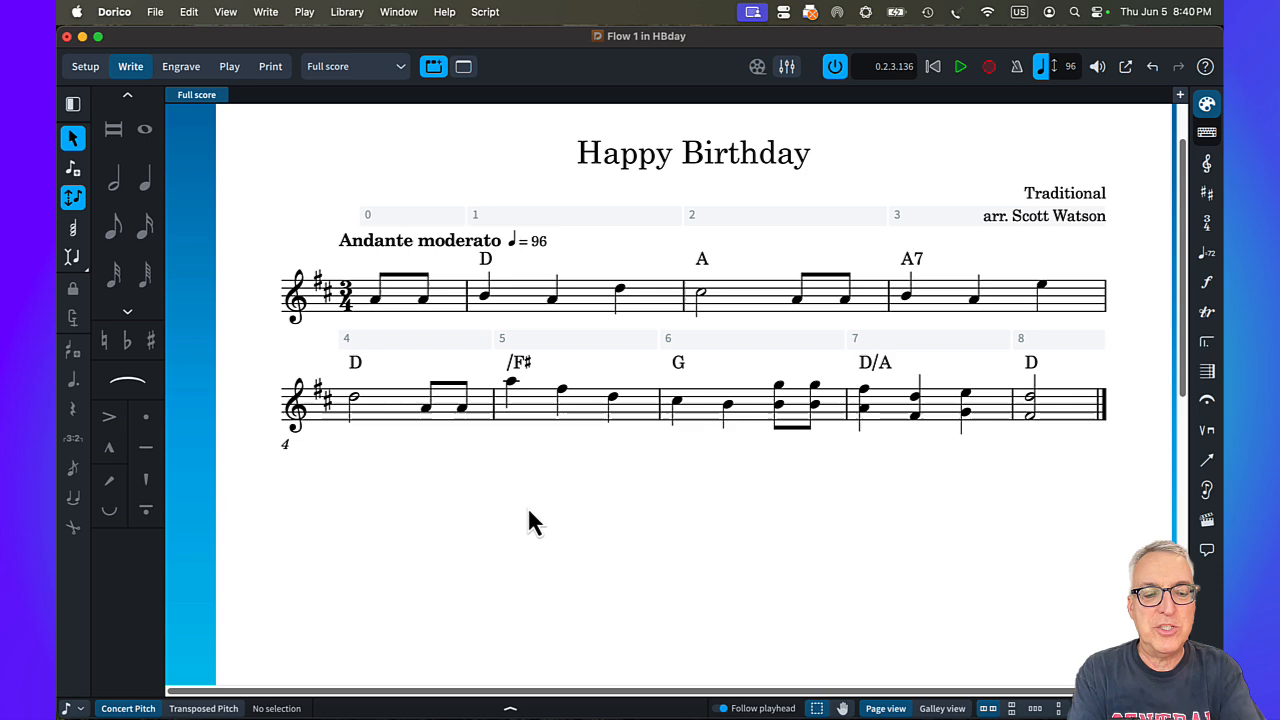
- Set the altered bass note engraving options to show successive identical chord symbols in full, and apply the change
key(shift+super+e)
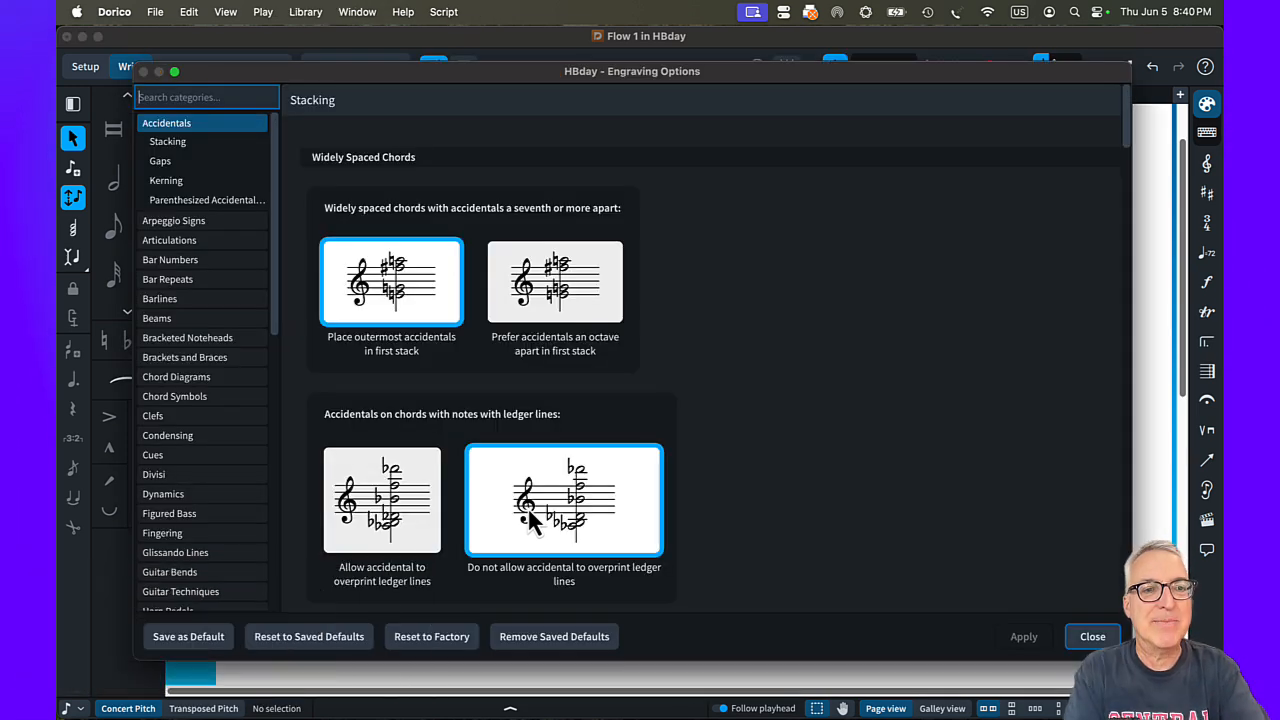
click(203, 402)
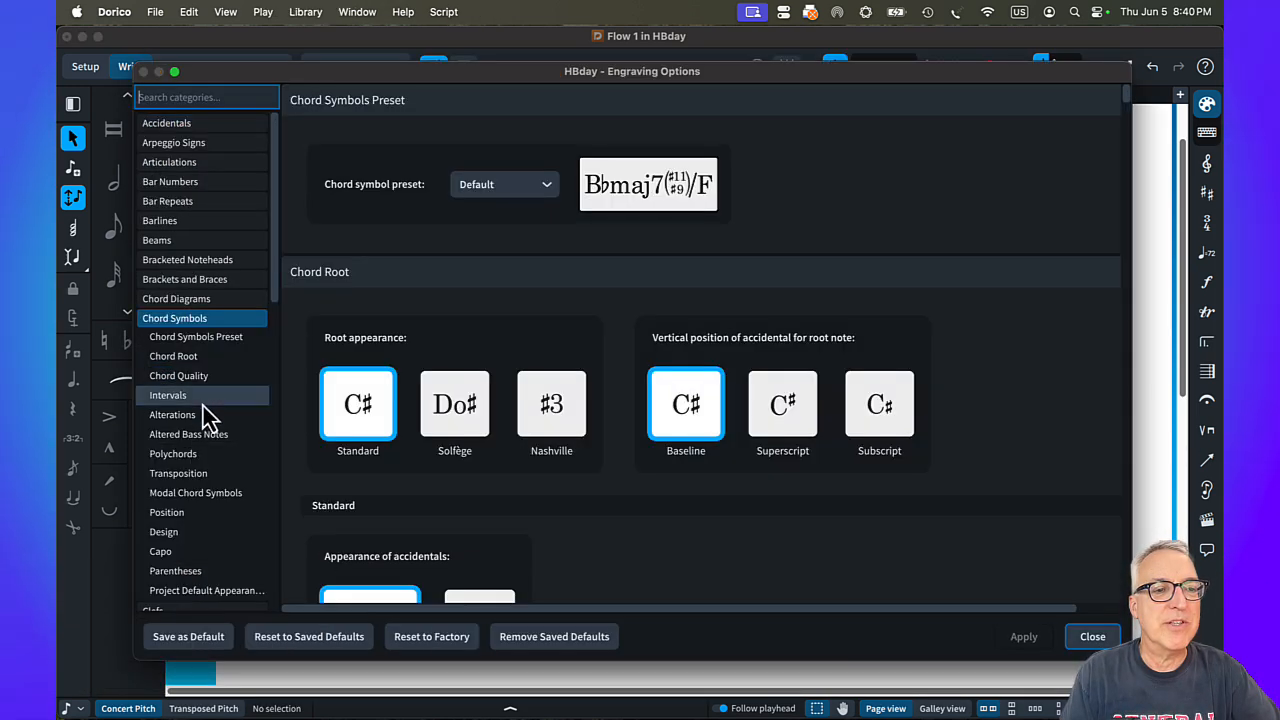
click(204, 436)
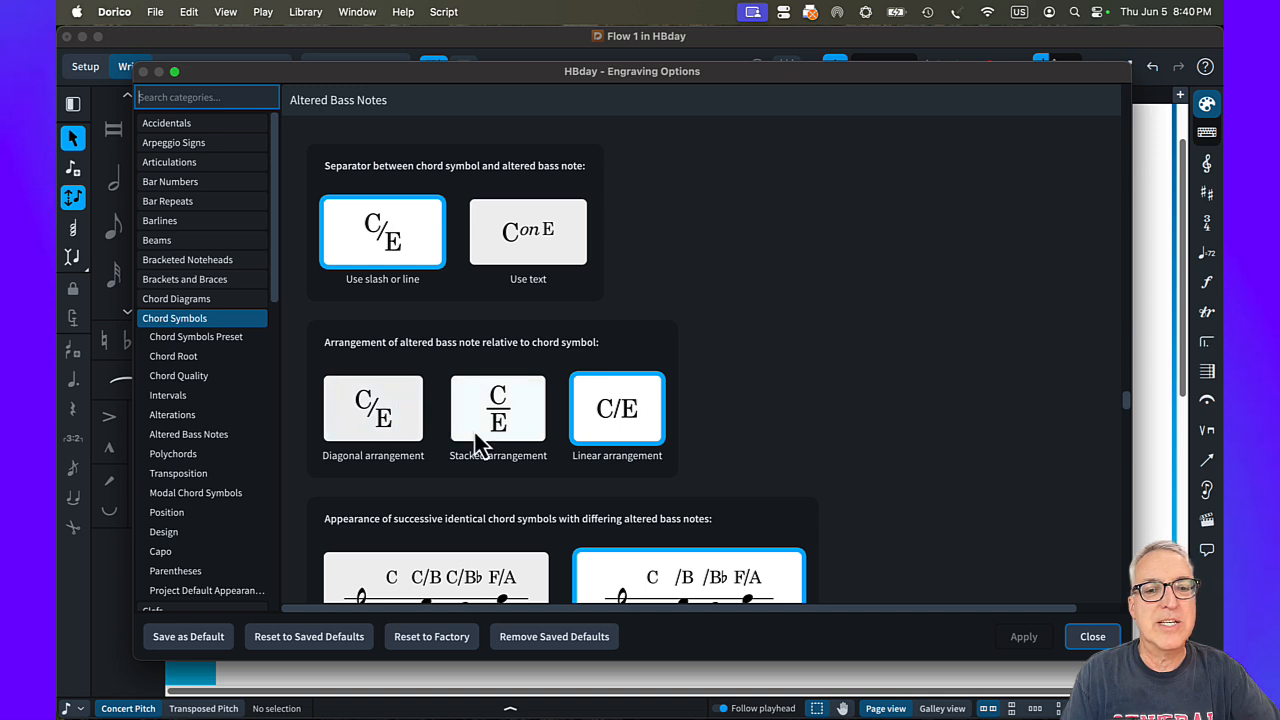
scroll(478, 445, down, 3)
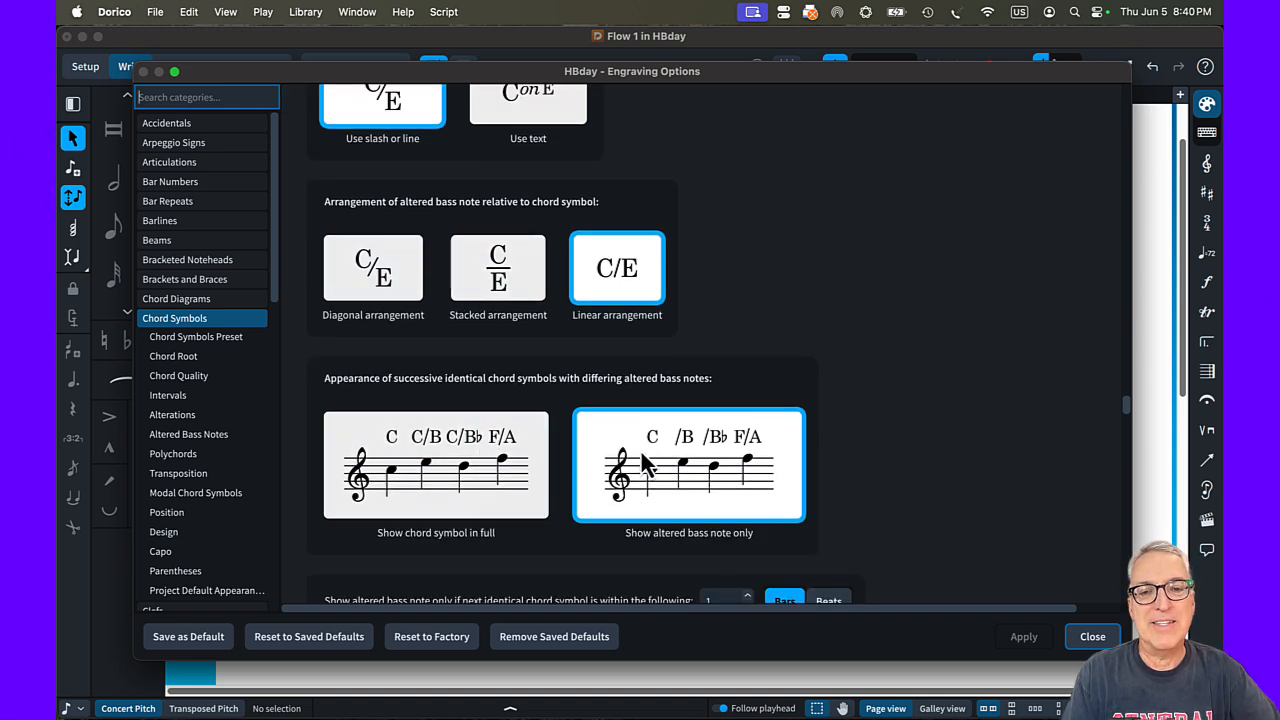
click(463, 480)
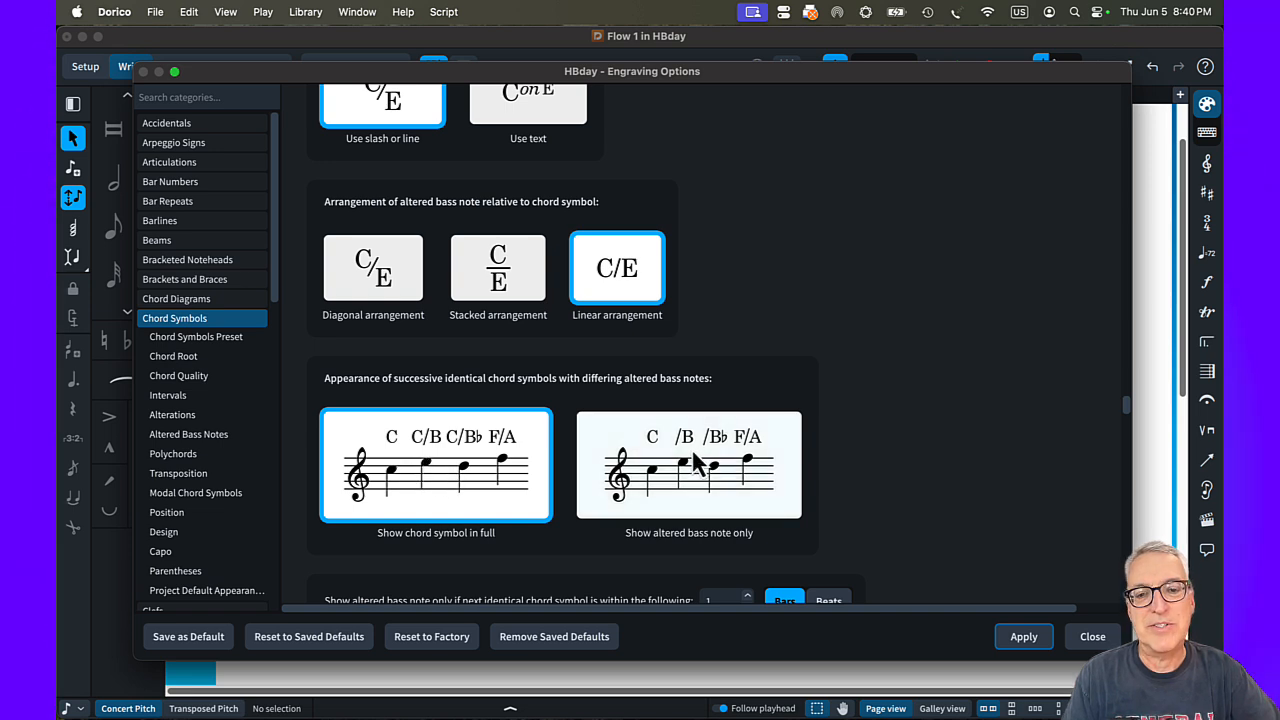
click(1026, 641)
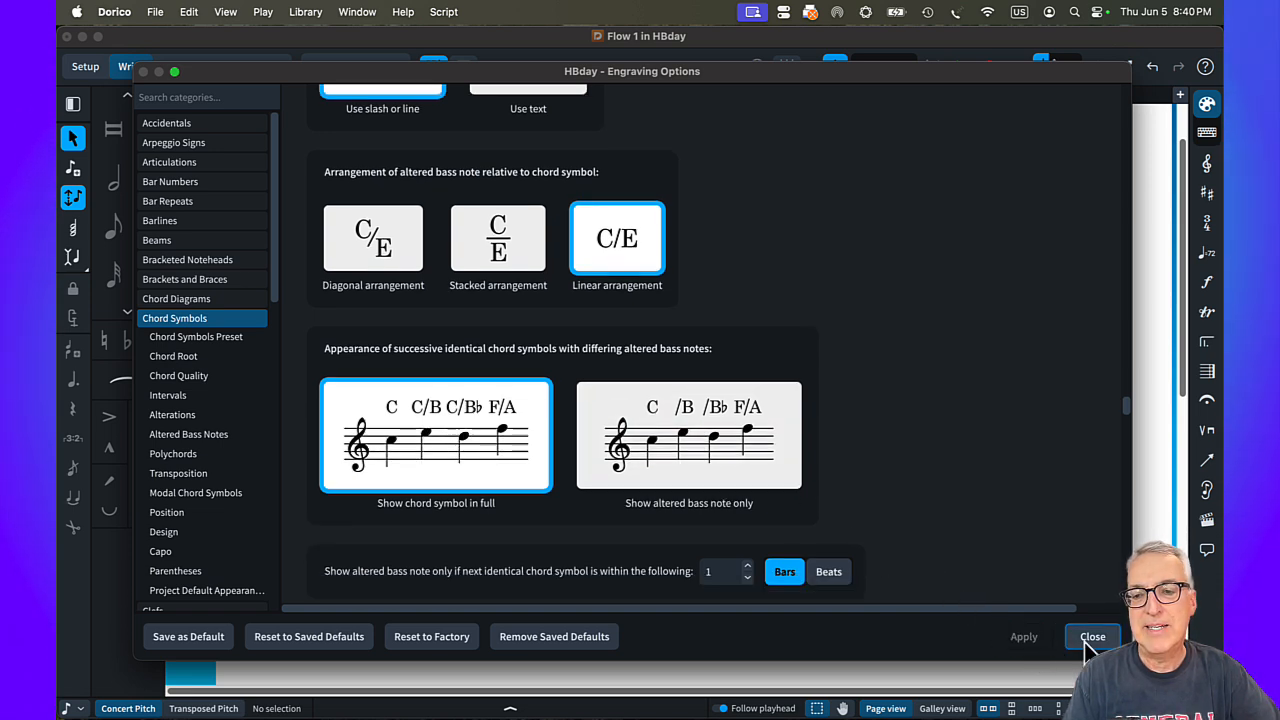
click(1088, 640)
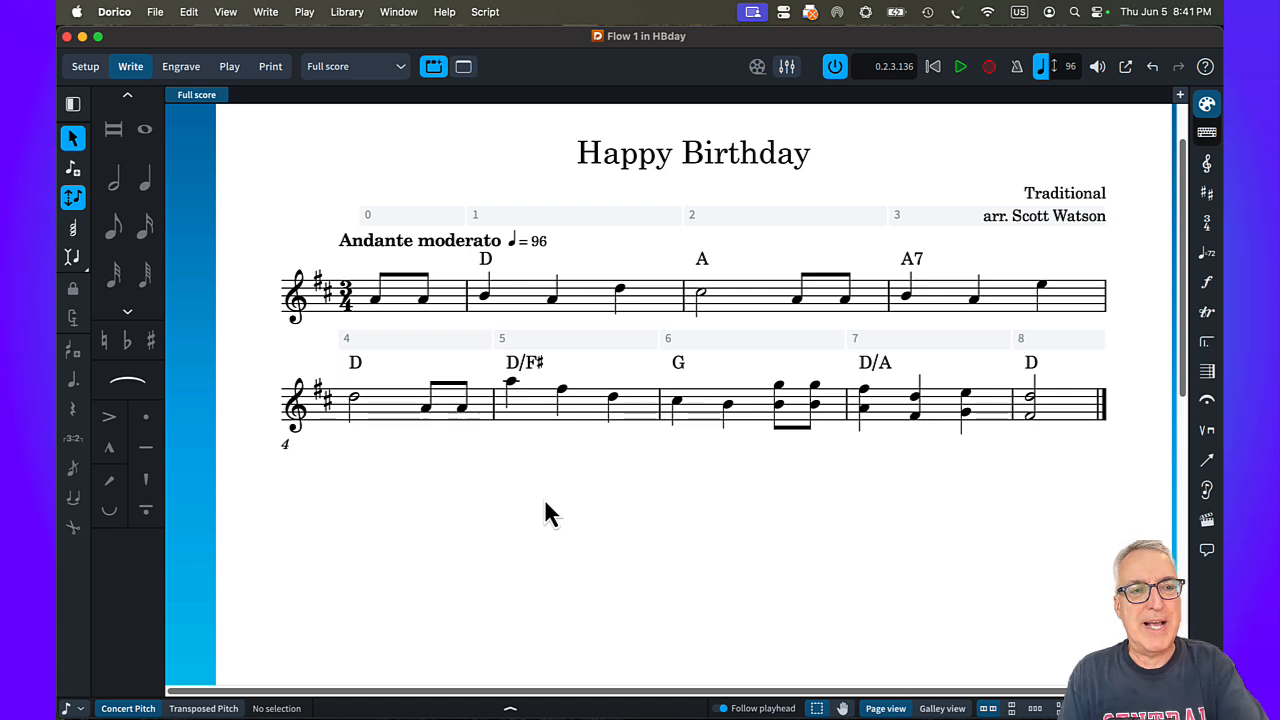
- Set the Oboe player's chord diagrams to standard guitar tuning in Setup mode and return to Write mode
key(super+1)
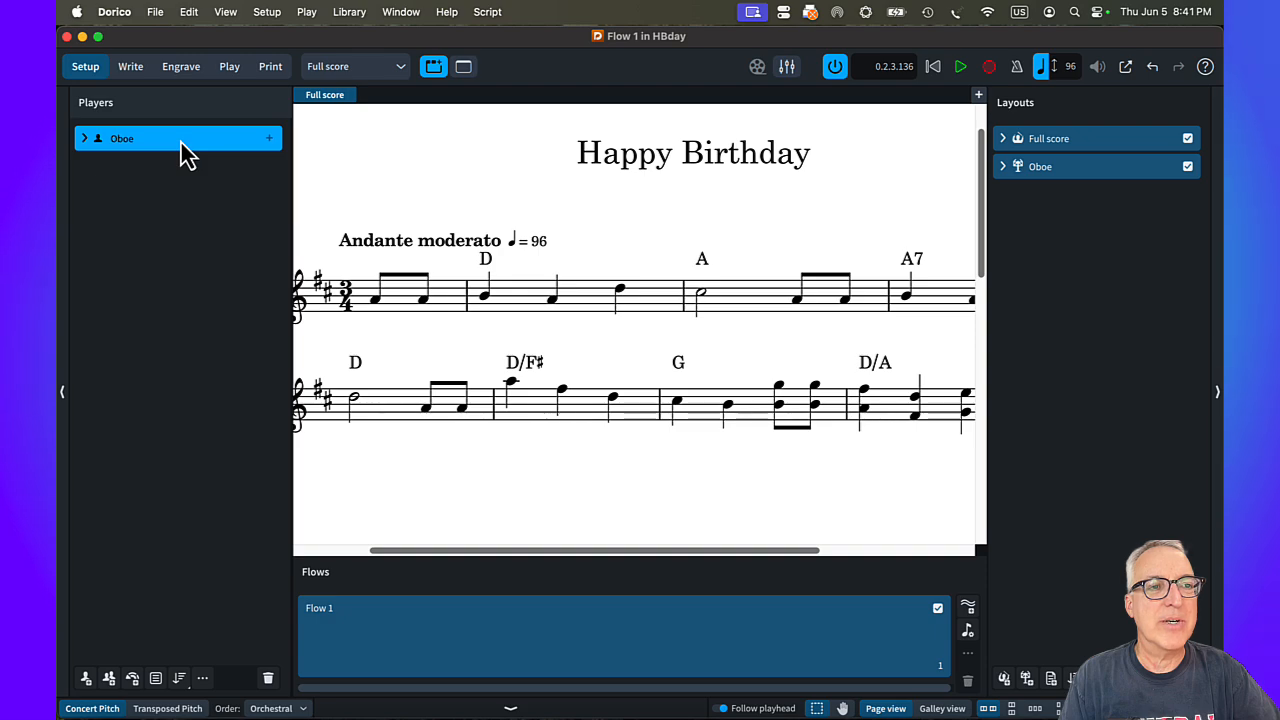
right_click(181, 143)
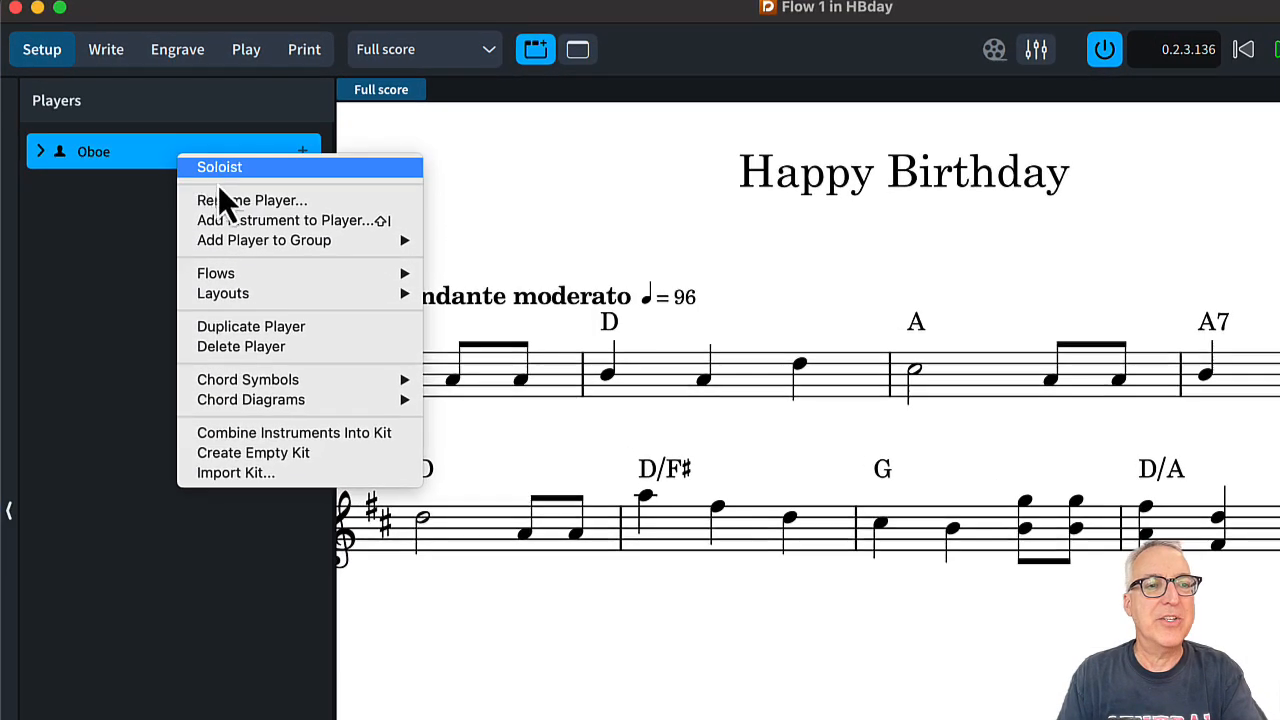
mouse_move(281, 401)
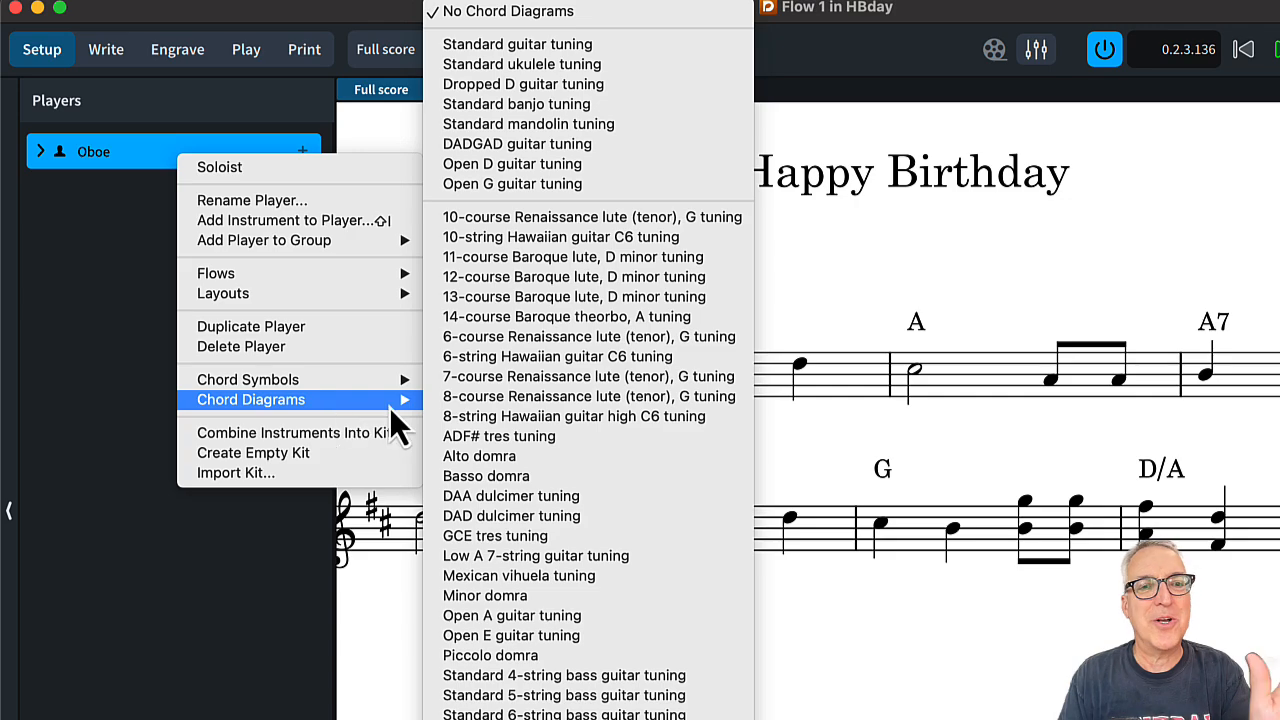
click(559, 50)
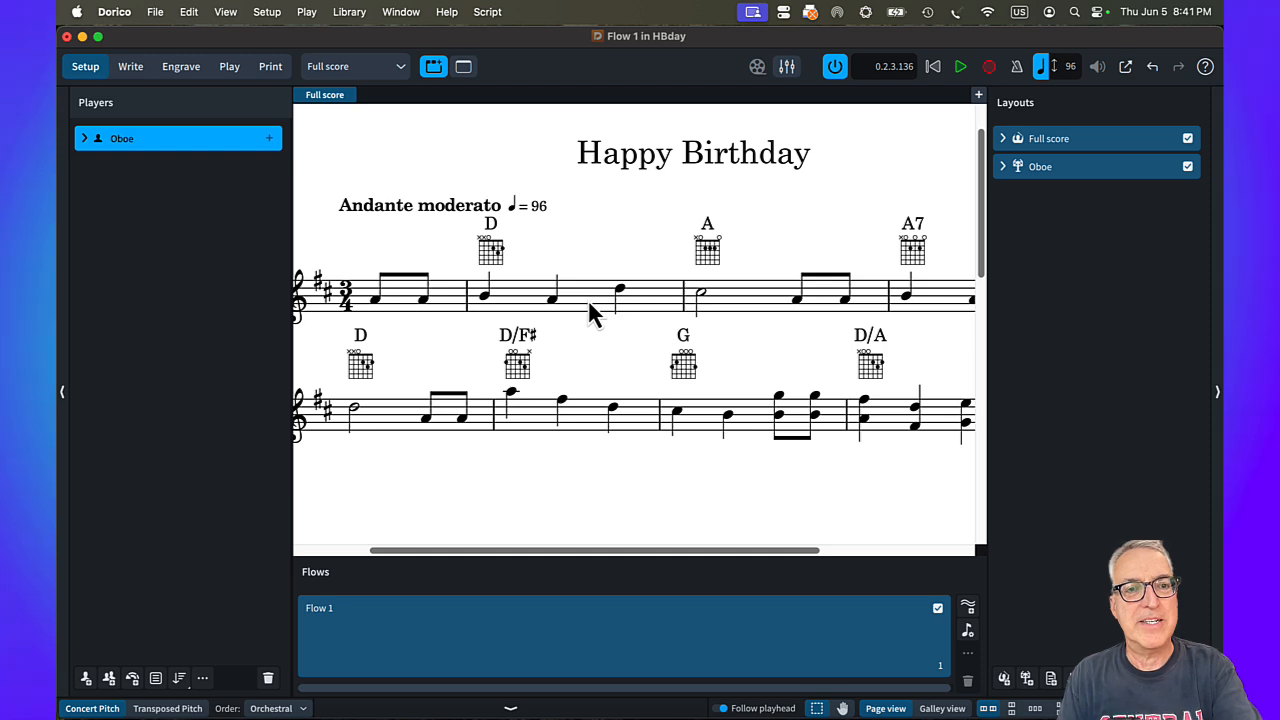
key(super+2)
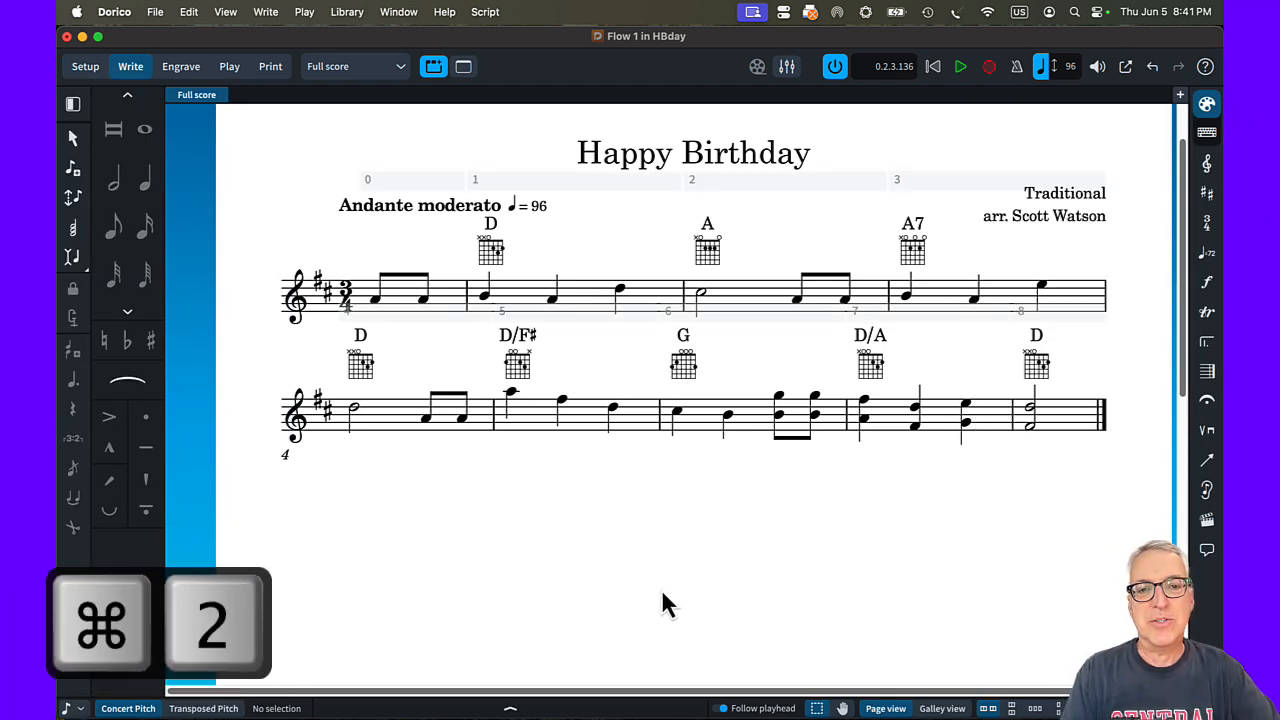
- Cycle the D chord diagram in bar 1 through its alternative fingerings and back to the open-position shape
click(491, 258)
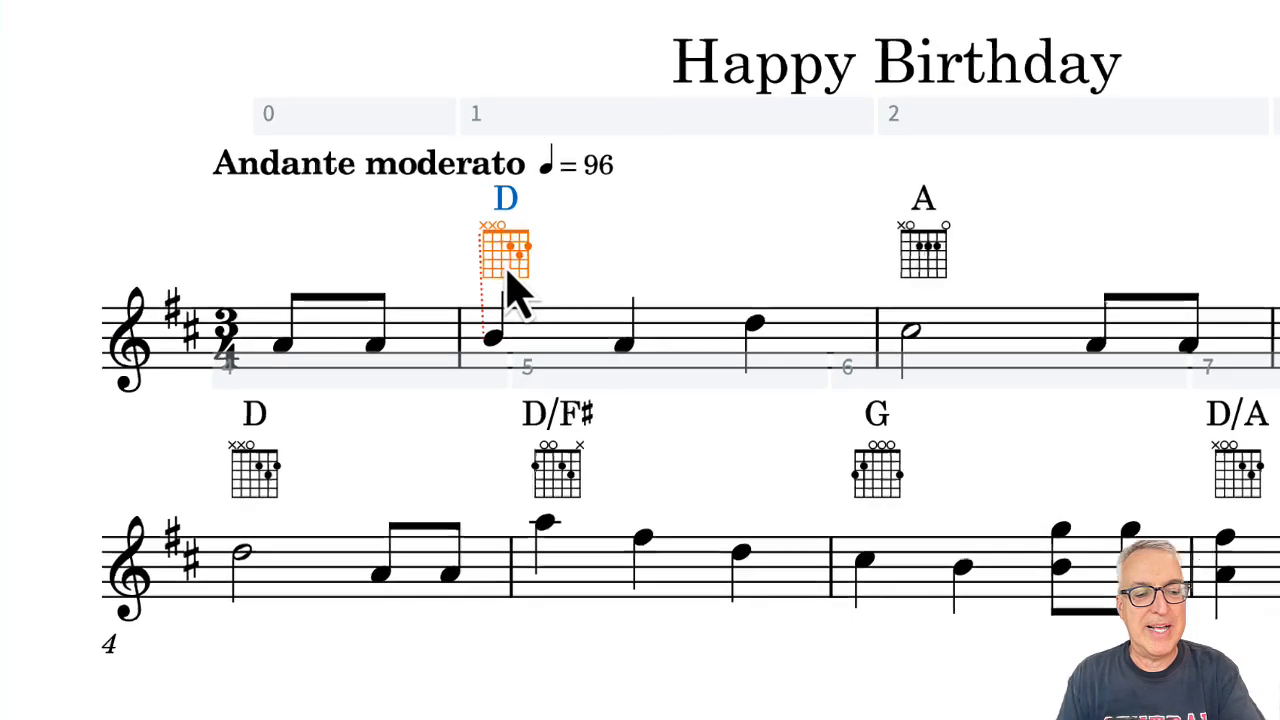
key(alt+q)
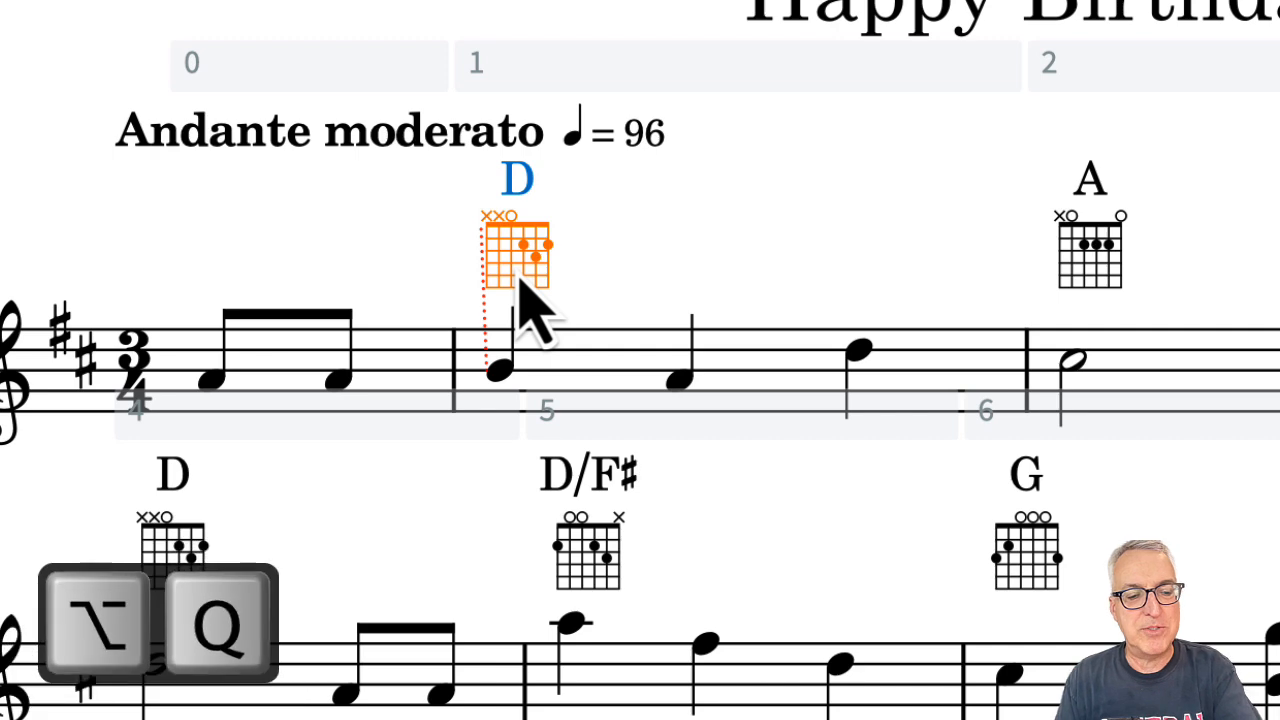
key(alt+q)
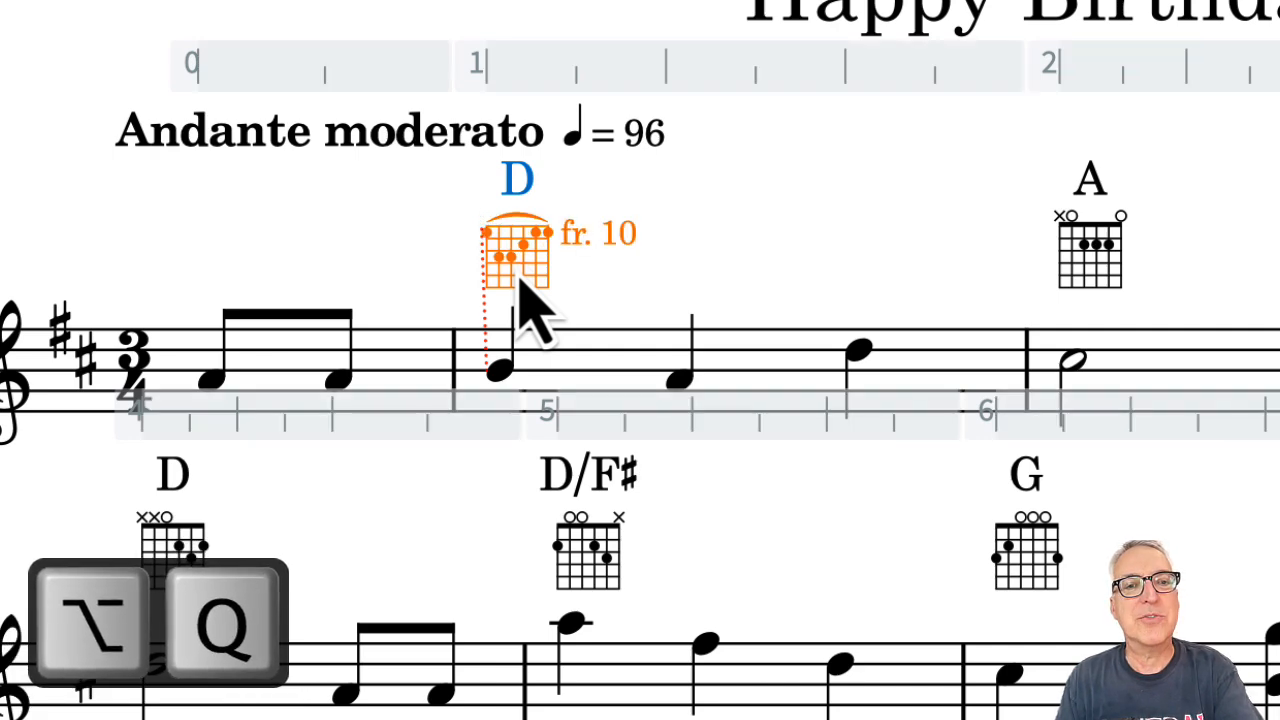
key(alt+q)
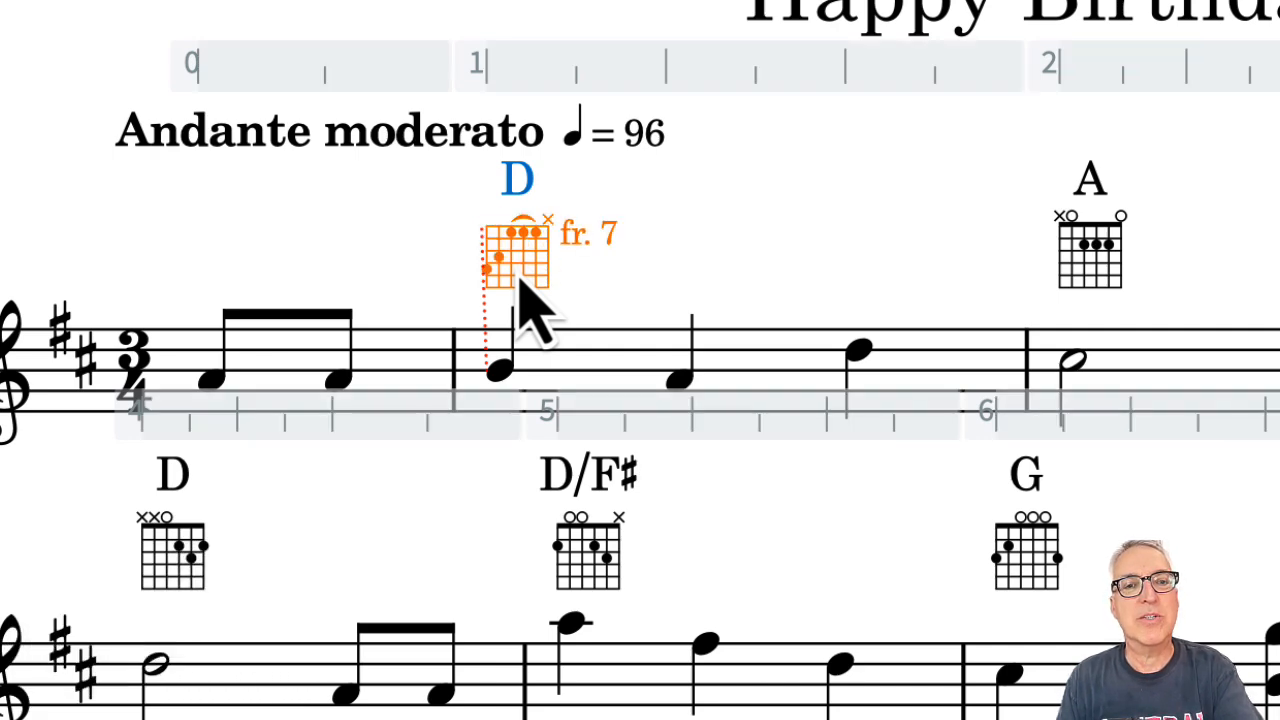
key(alt+q)
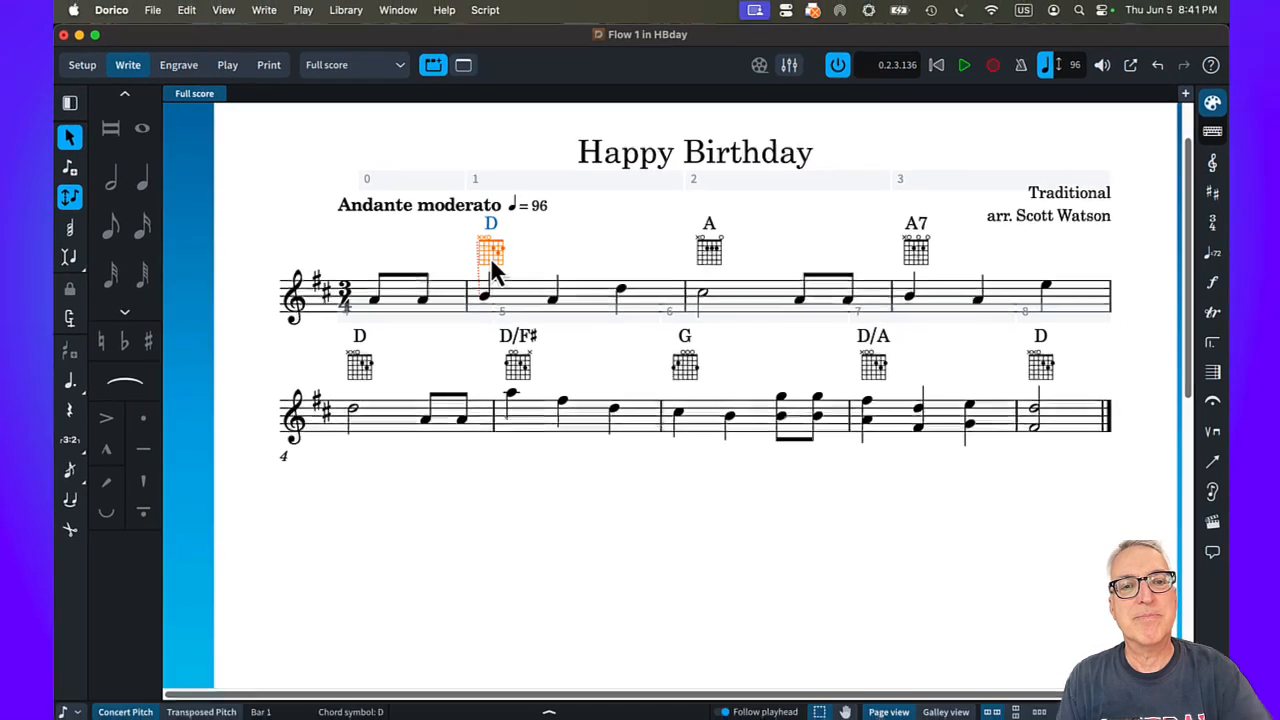
key(Escape)
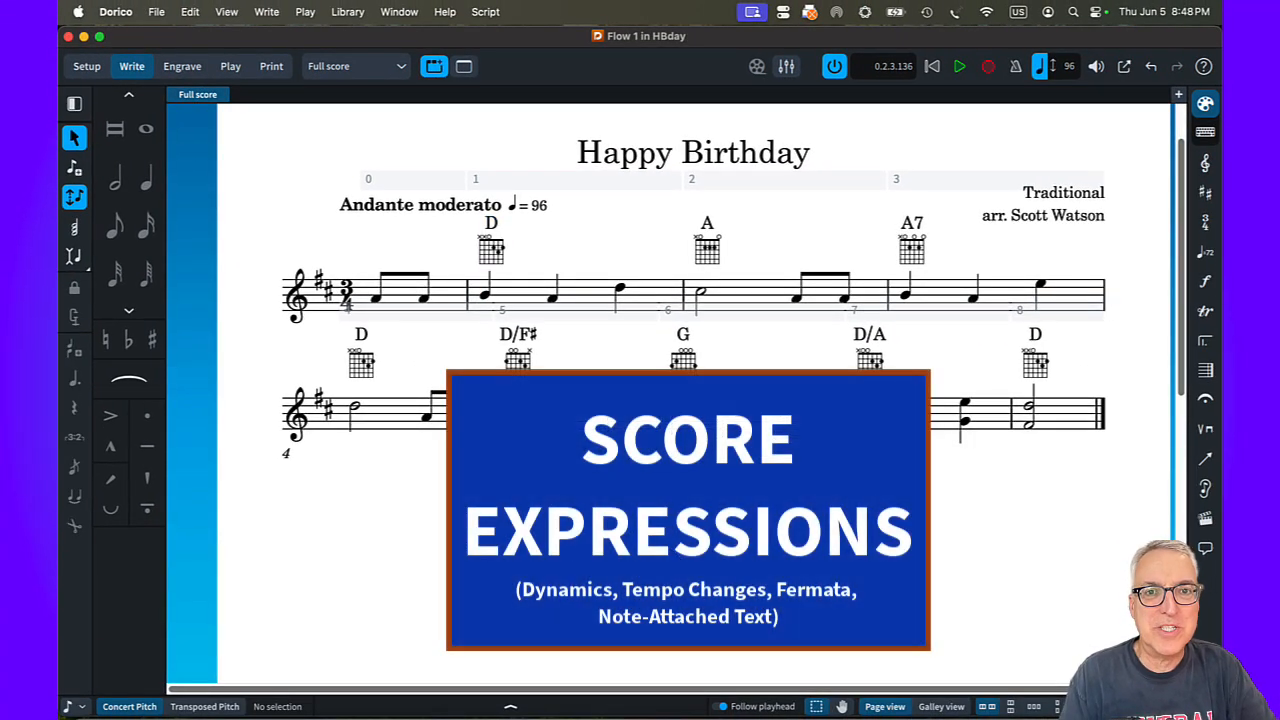
- Add an mf dynamic at the first pickup note
click(376, 299)
key(shift+d)
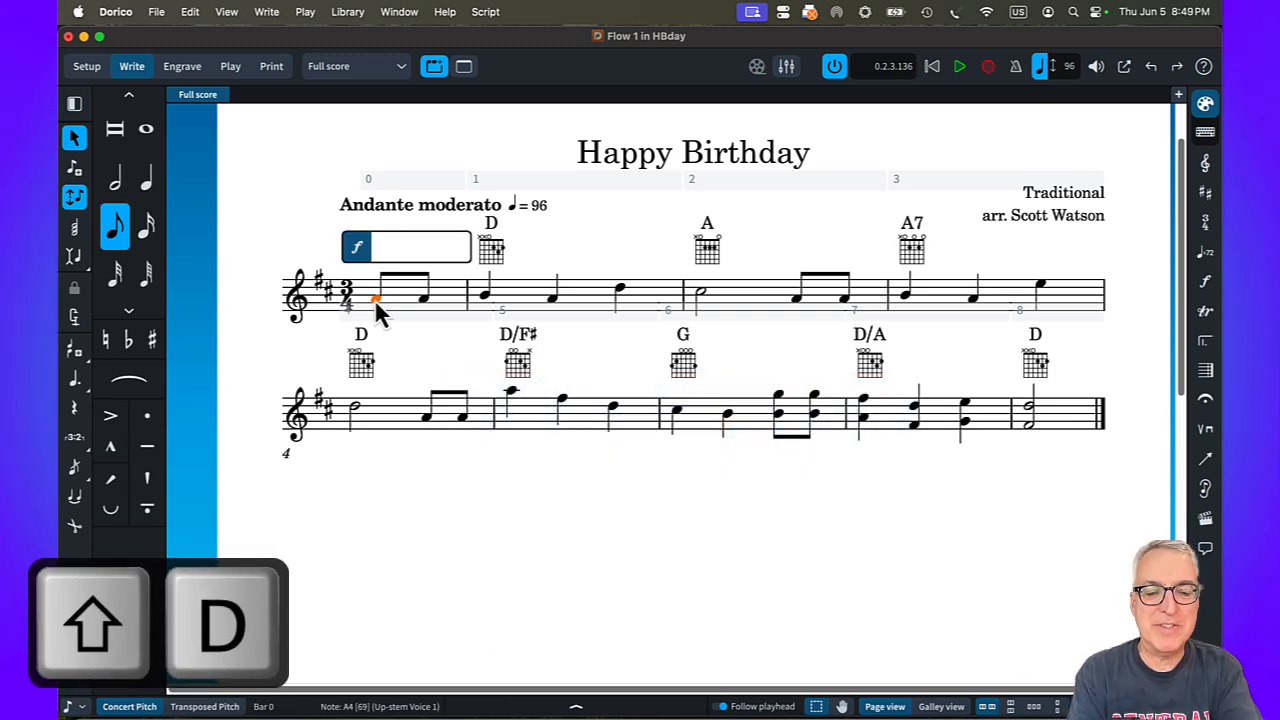
text(mf)
key(Return)
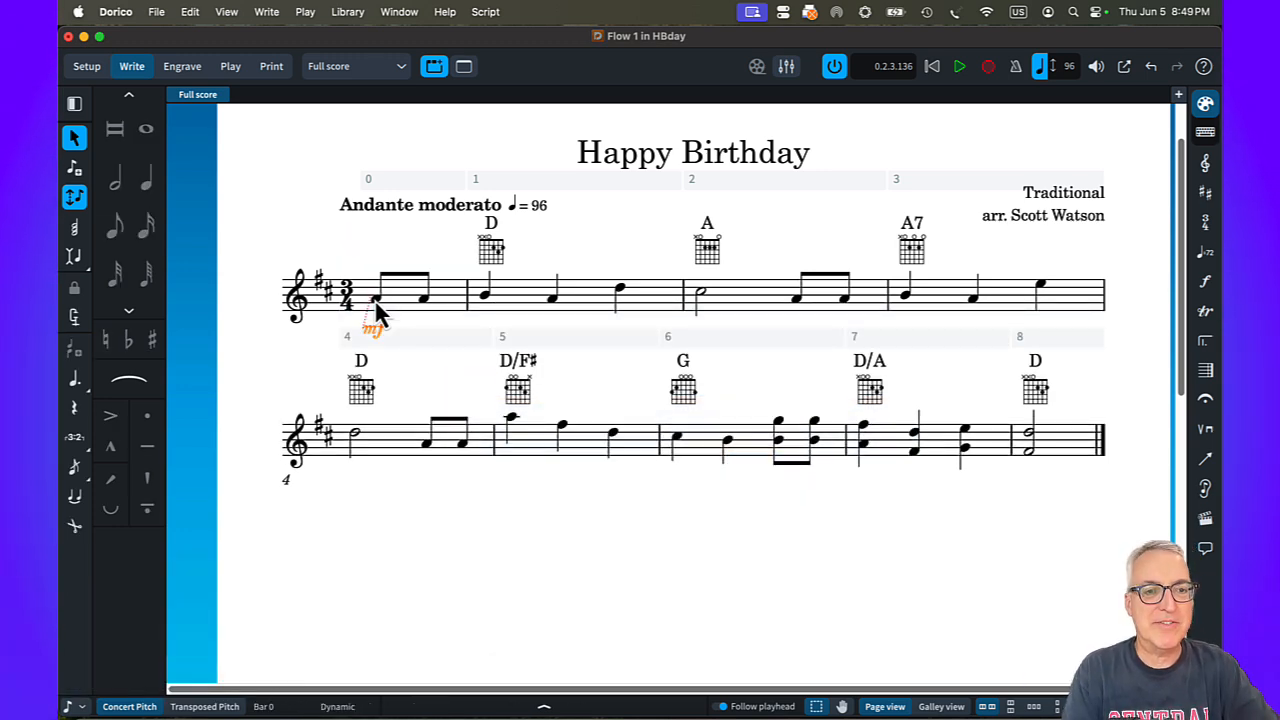
- Add a crescendo hairpin from the first eighth note on beat 3 of bar 4 through the second note of bar 6
click(426, 446)
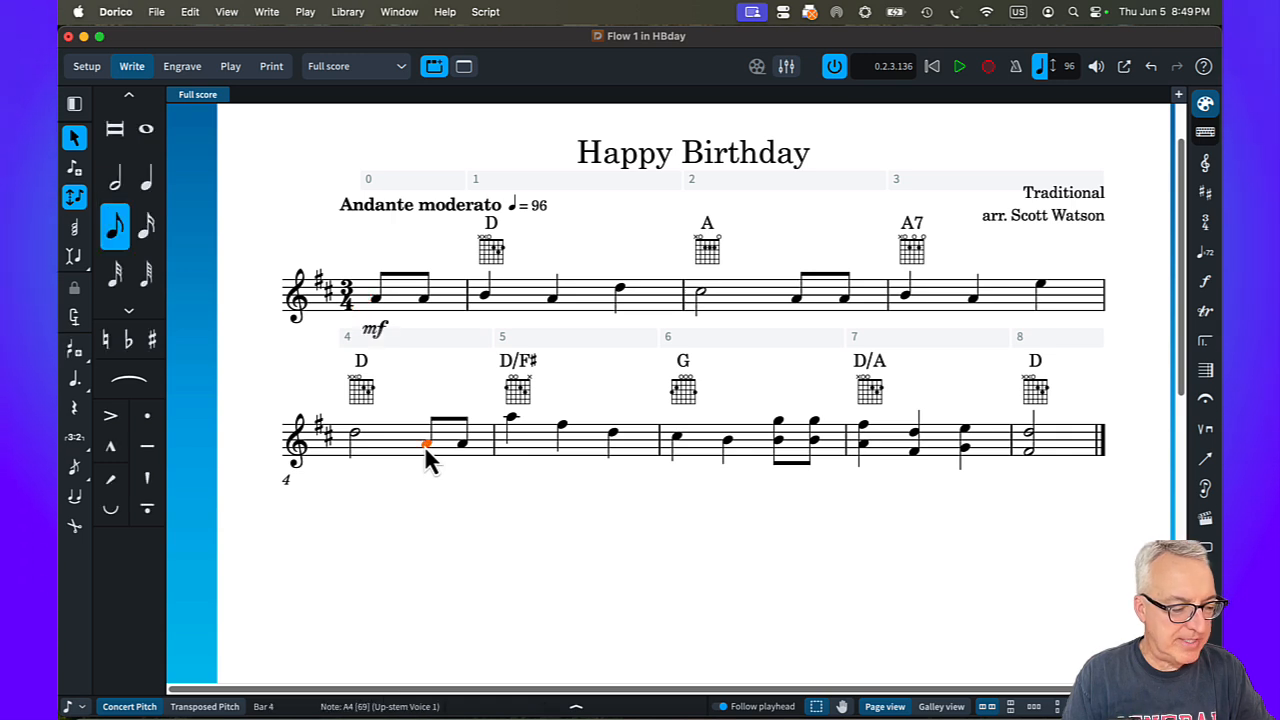
shift+click(727, 441)
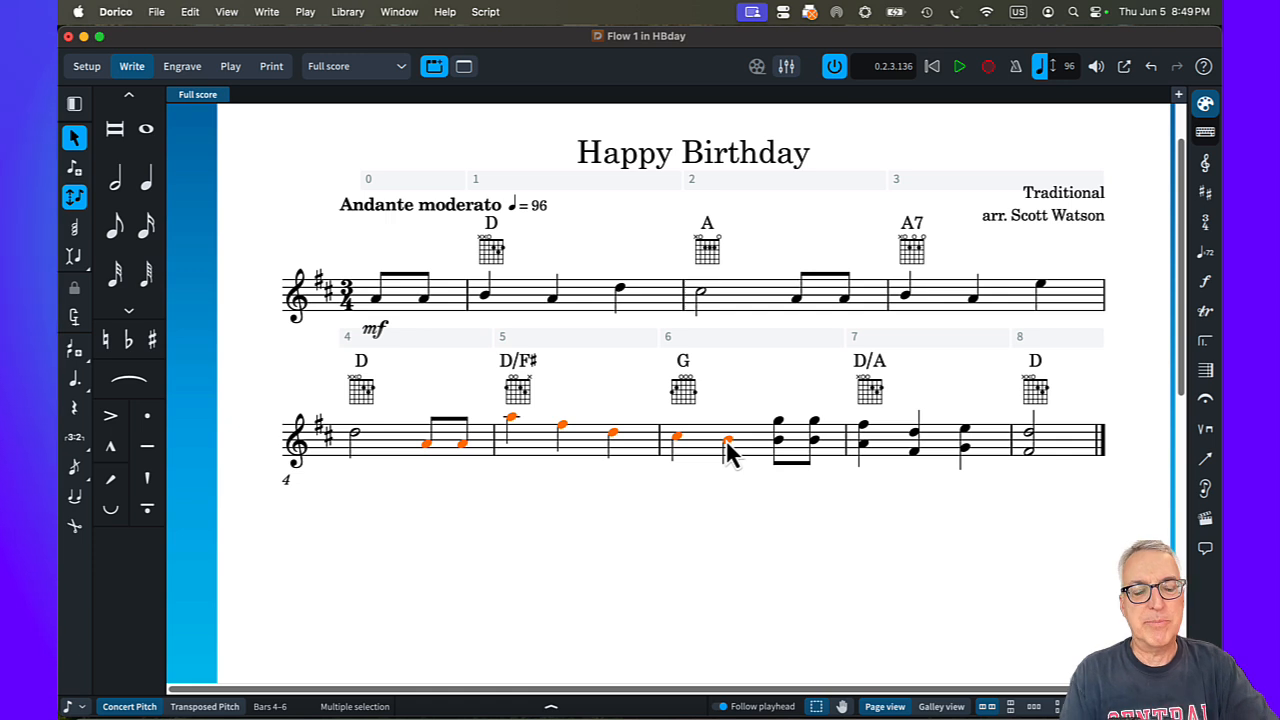
key(shift+d)
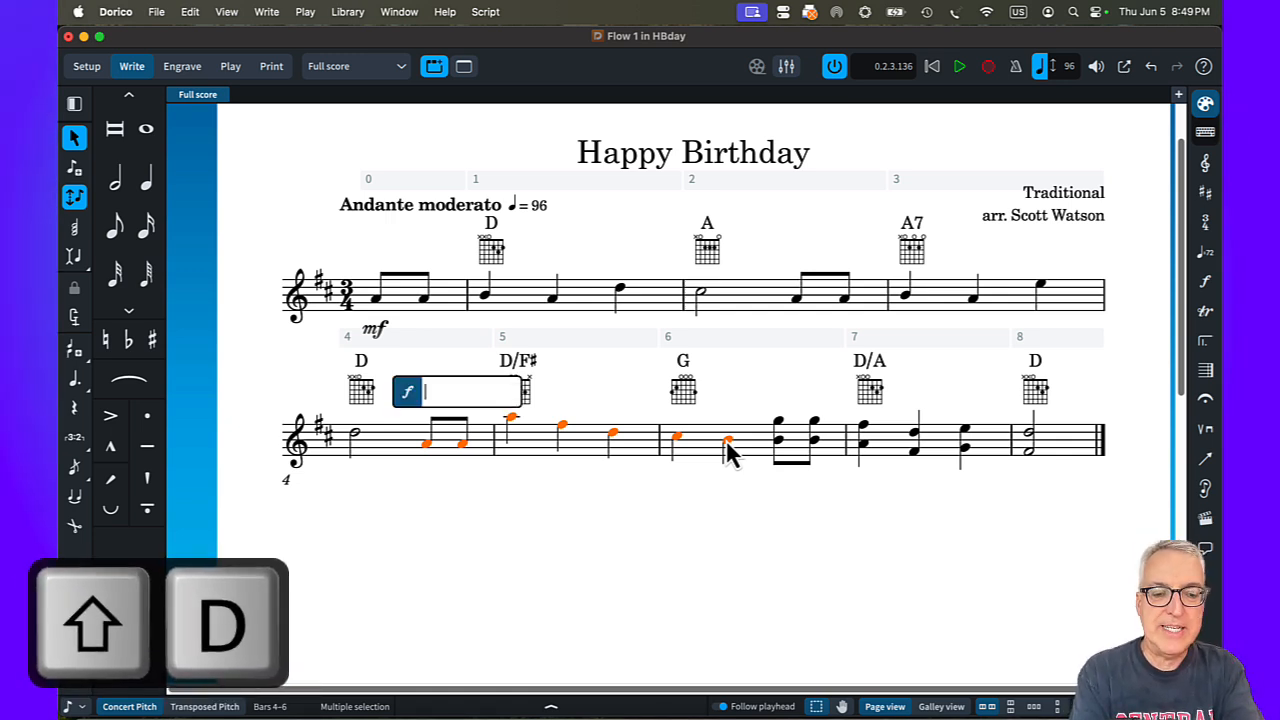
text(<)
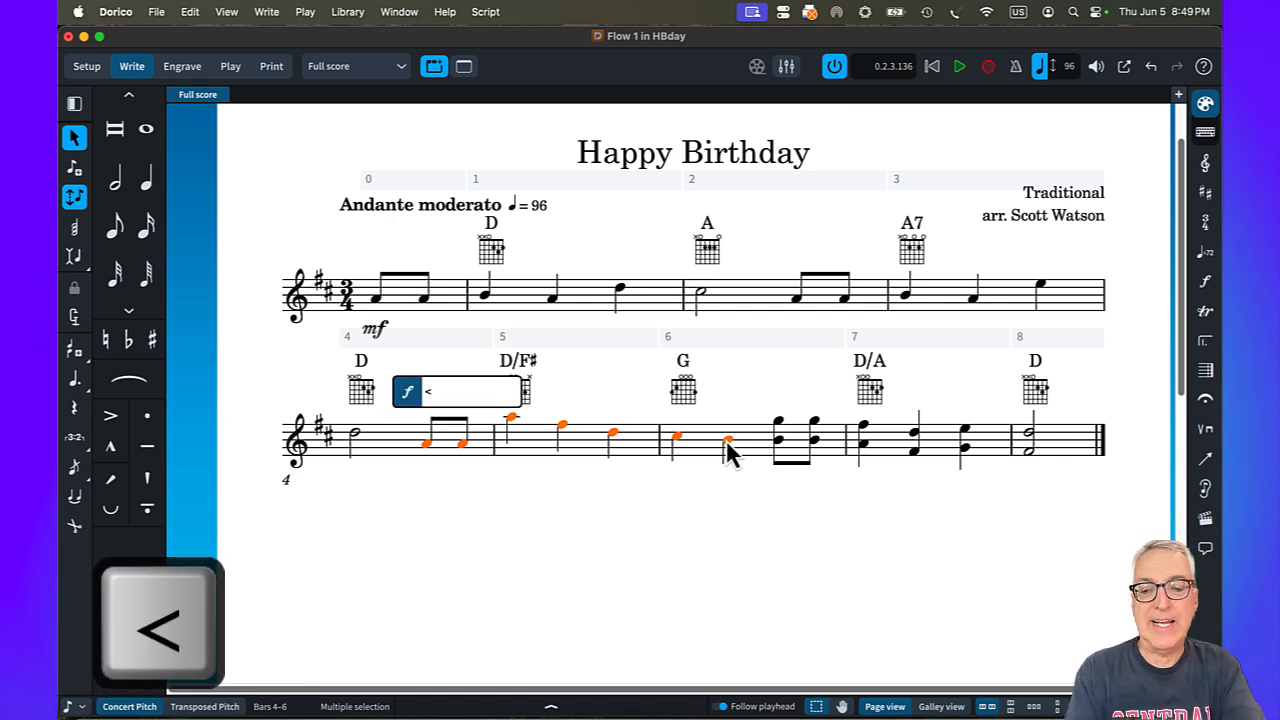
key(Return)
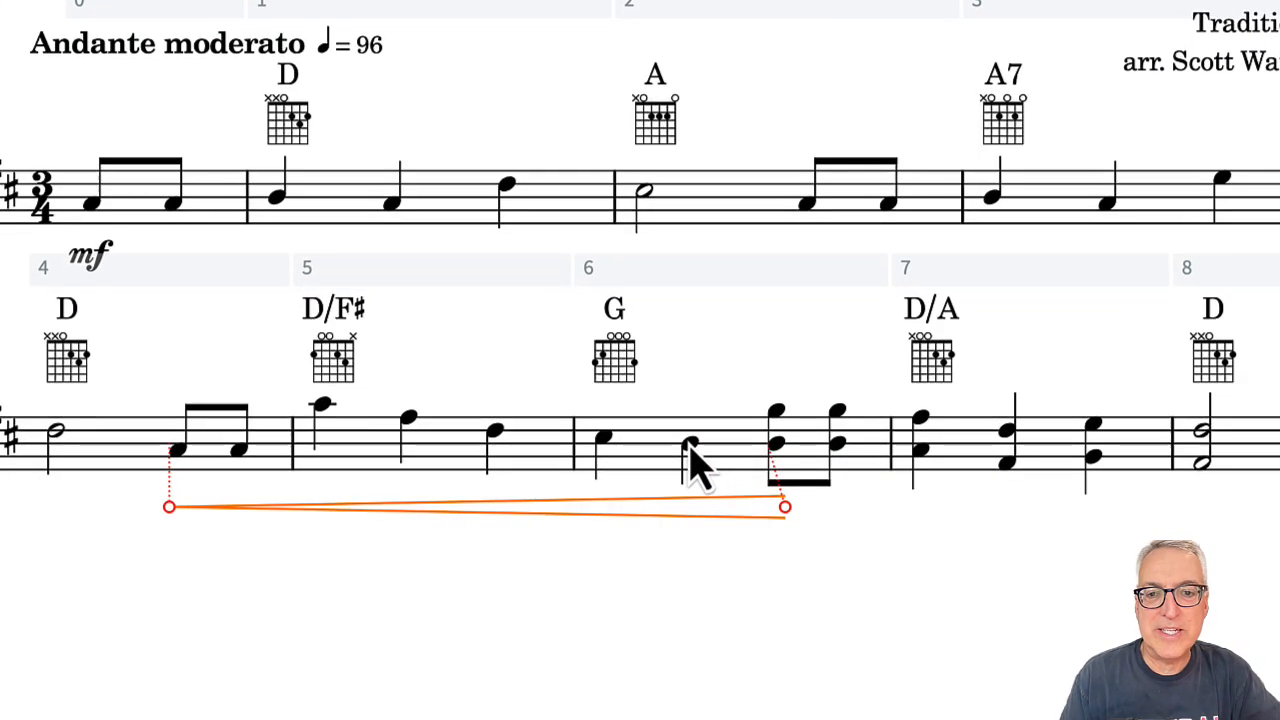
- Add an f dynamic at the second note of bar 6
click(688, 443)
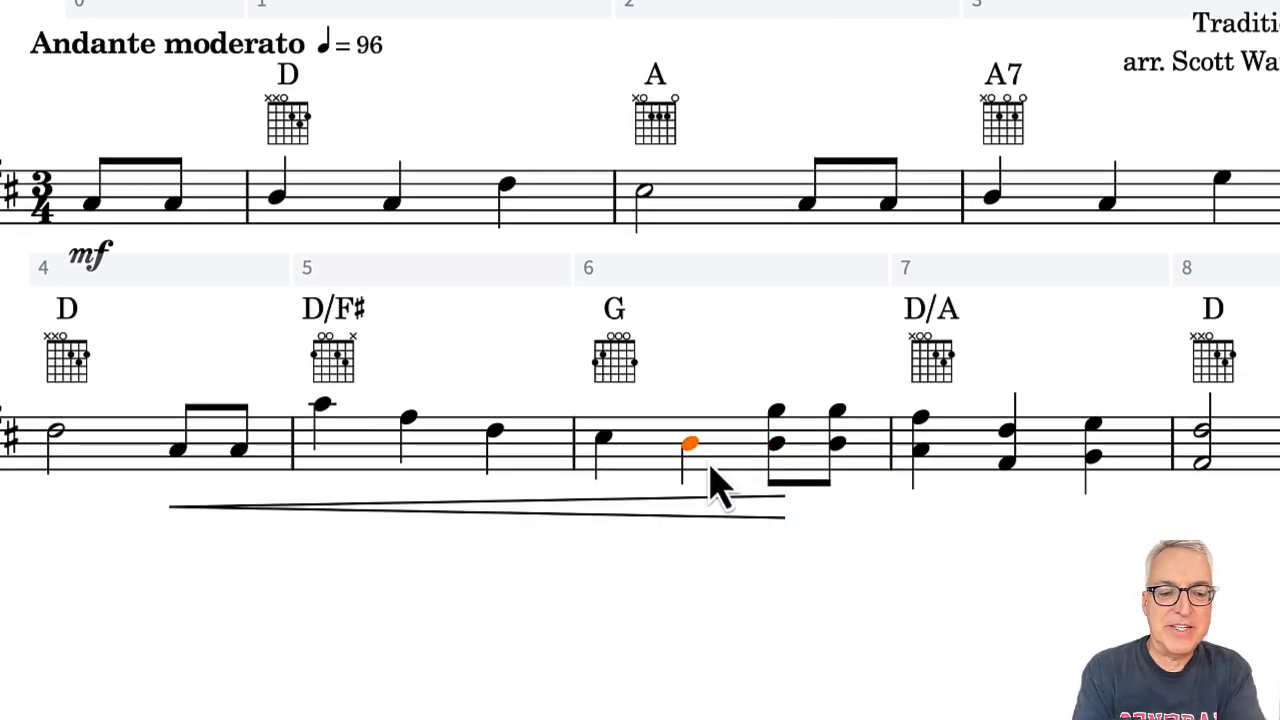
key(shift+d)
text(f)
key(Return)
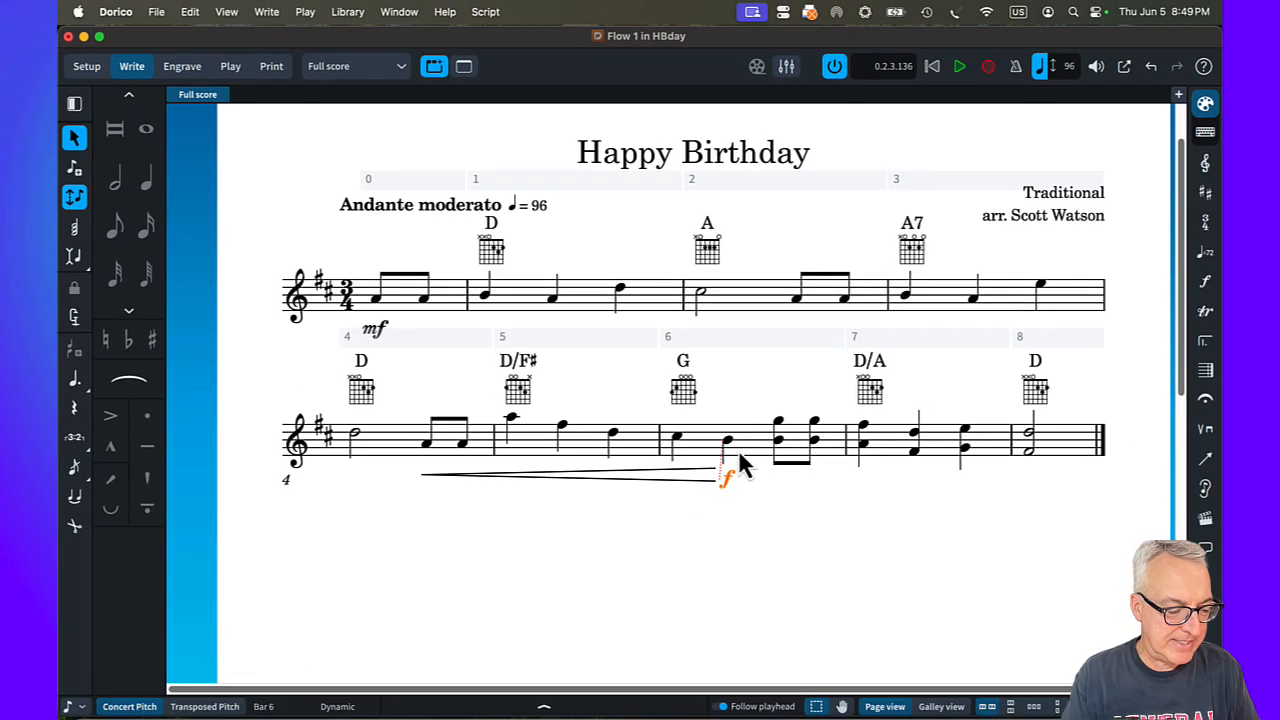
- Add a rit. tempo marking at the first note of bar 5
click(321, 404)
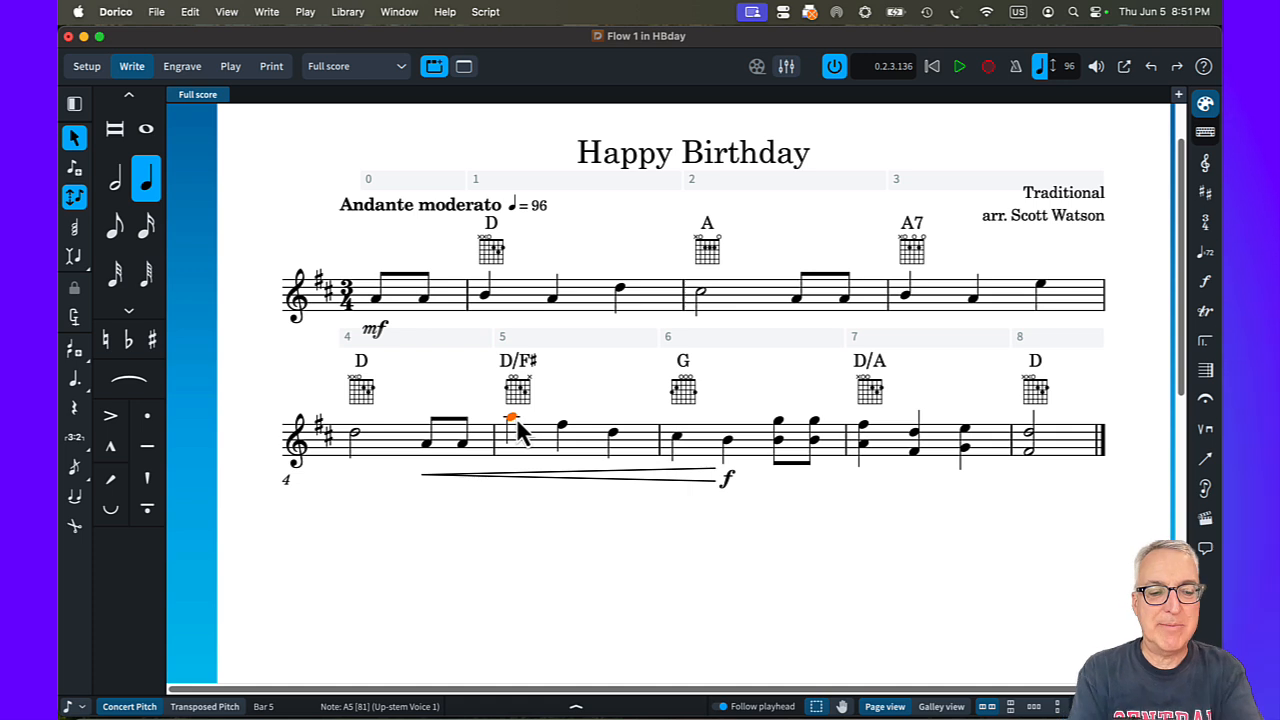
key(shift+t)
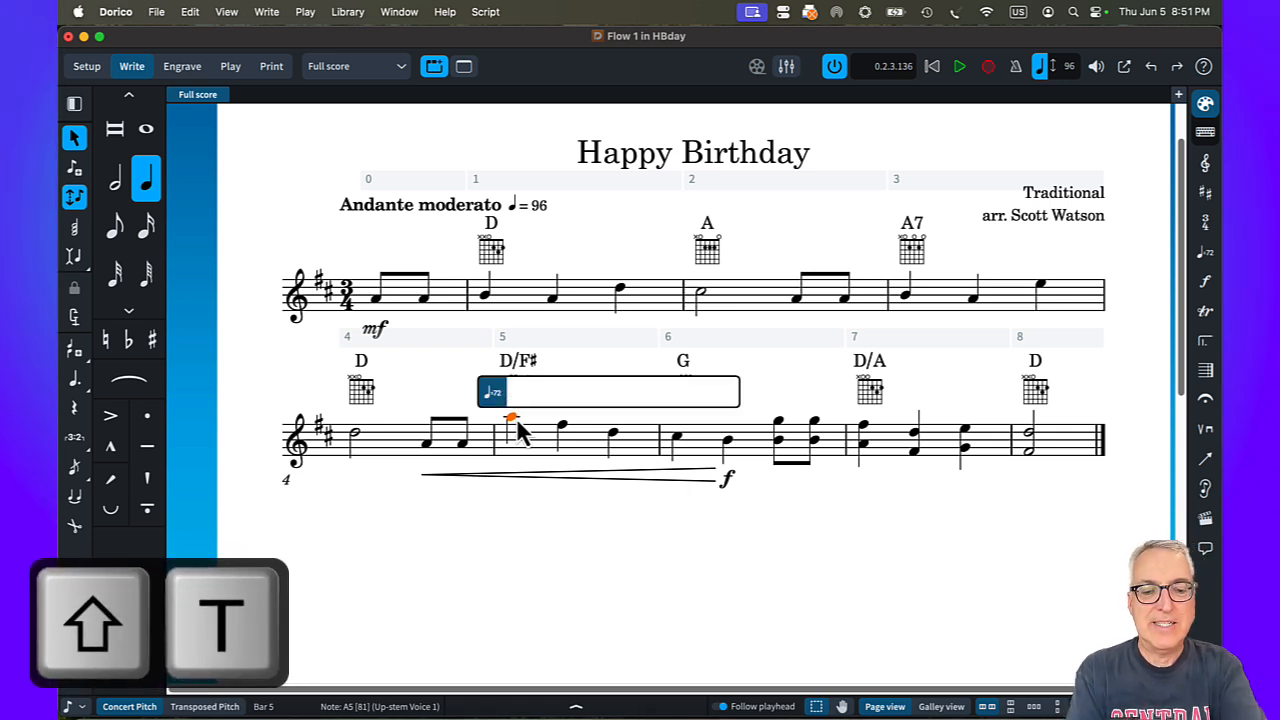
text(rit.)
key(Return)
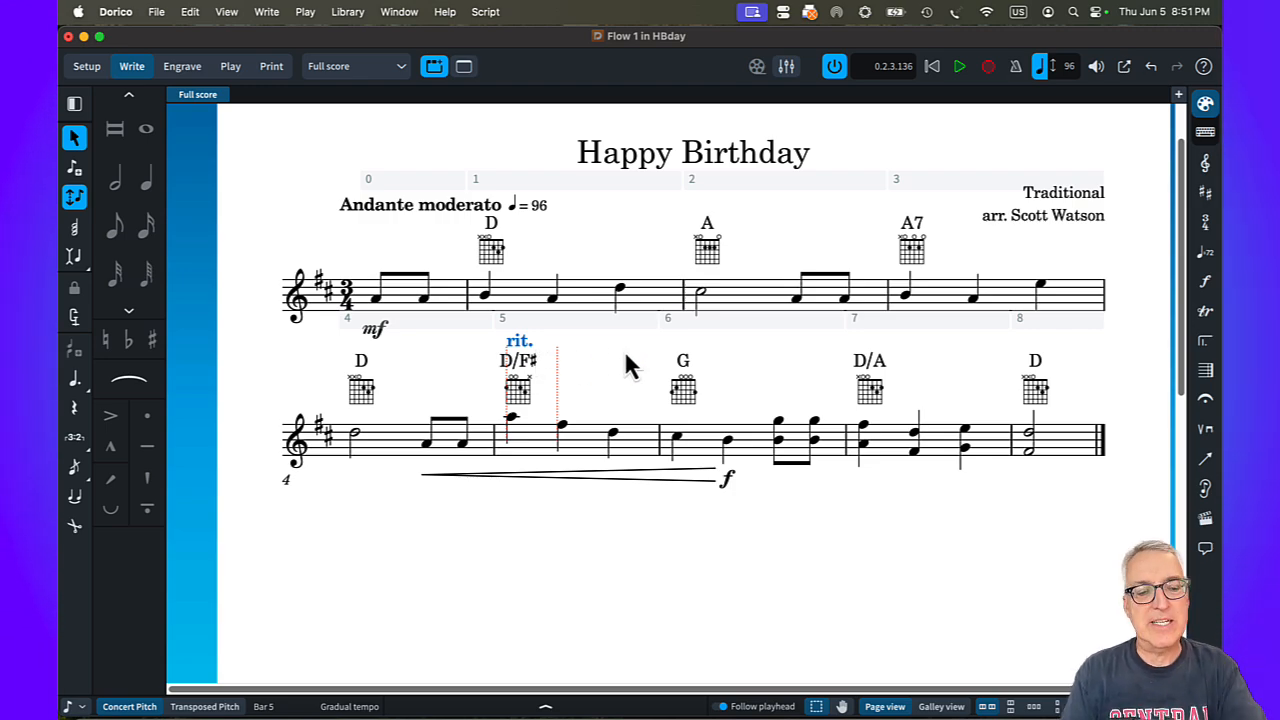
- Set the engraving option for the appearance of gradual tempo changes to Text with line, and apply it
key(shift+super+e)
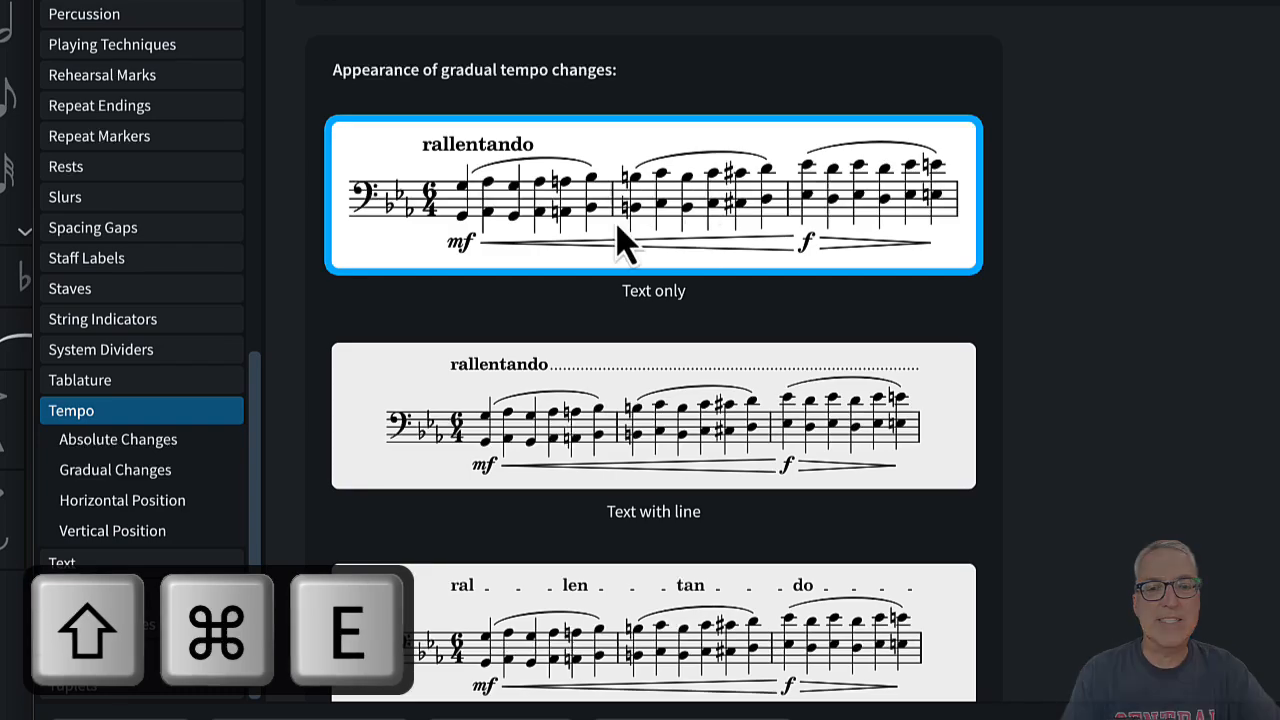
click(641, 441)
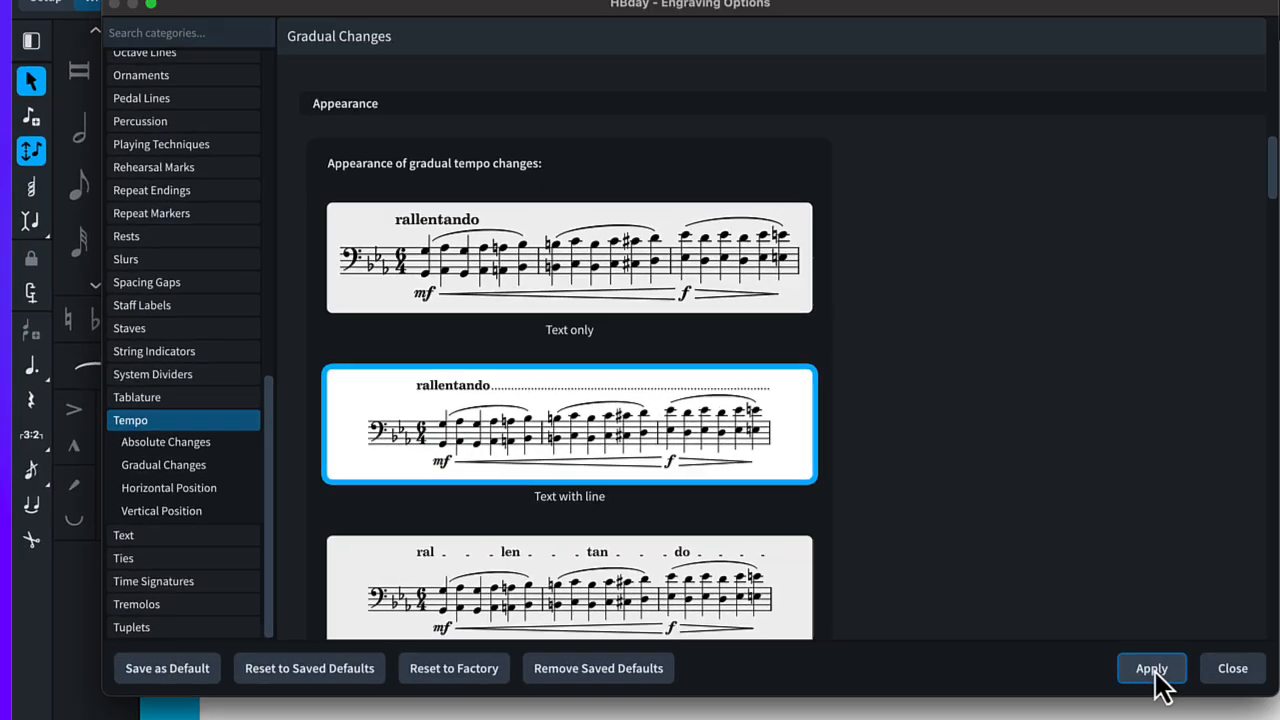
click(1151, 677)
click(1090, 640)
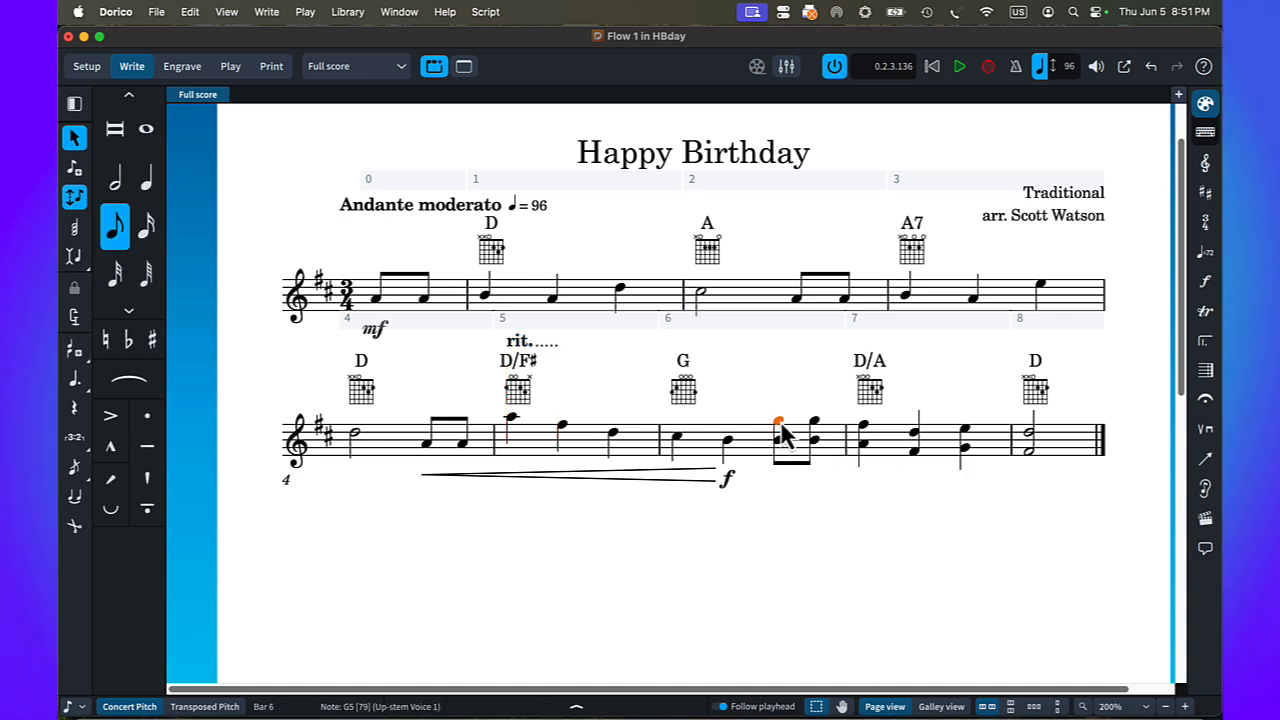
- Add a "meno mosso" tempo marking at the first chord on beat 3 of bar 6
key(shift+t)
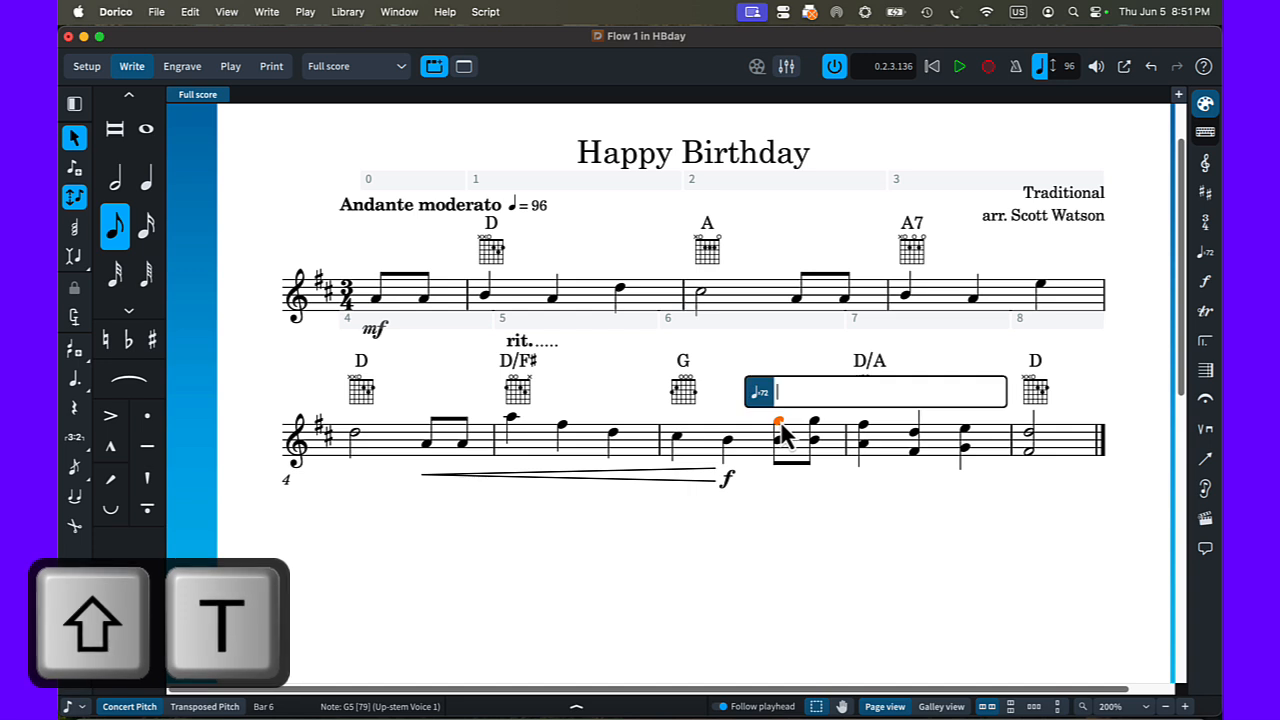
text(meno mosso)
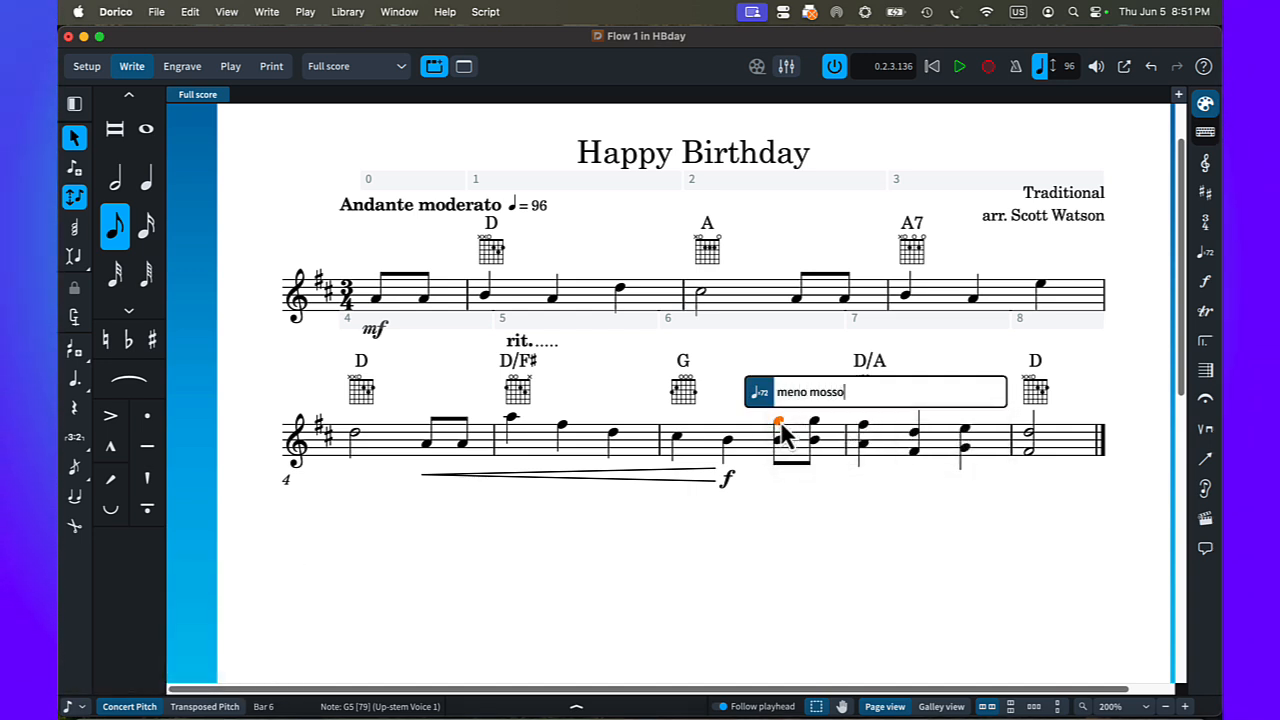
key(Return)
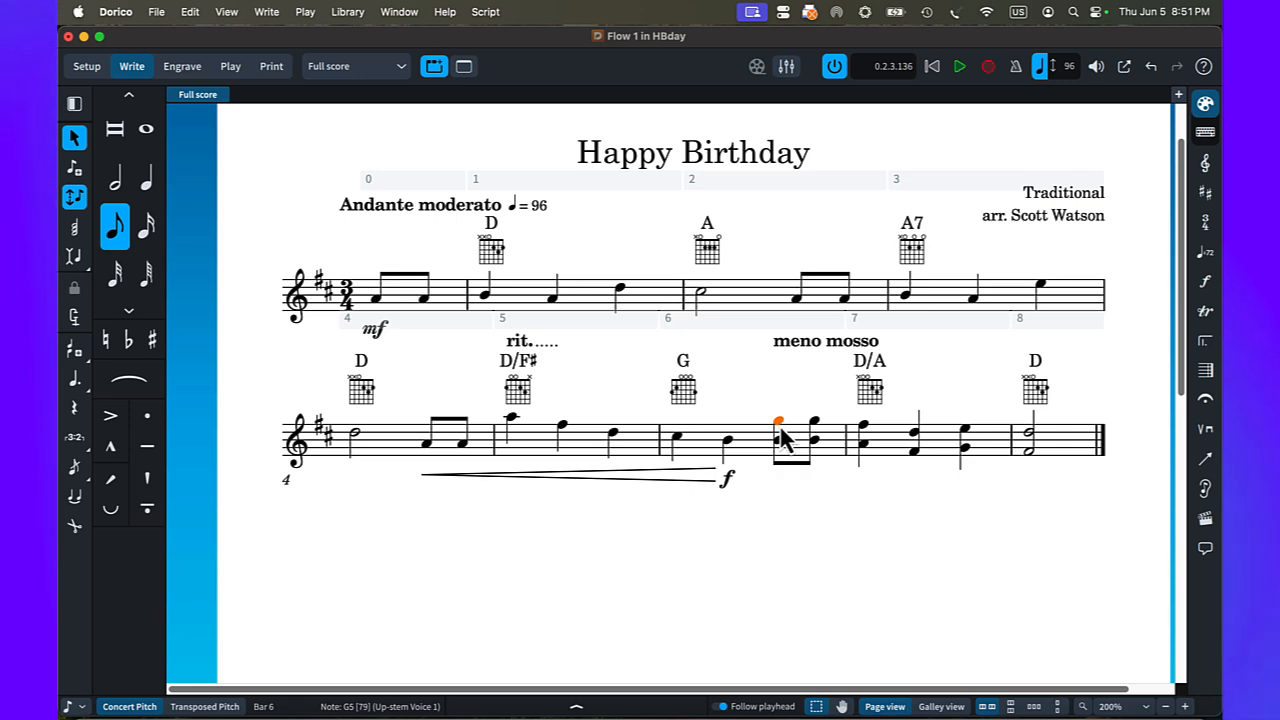
- Add the staff text "div." above the first two-note chord in bar 6, formatted in 10 pt italic
key(shift+x)
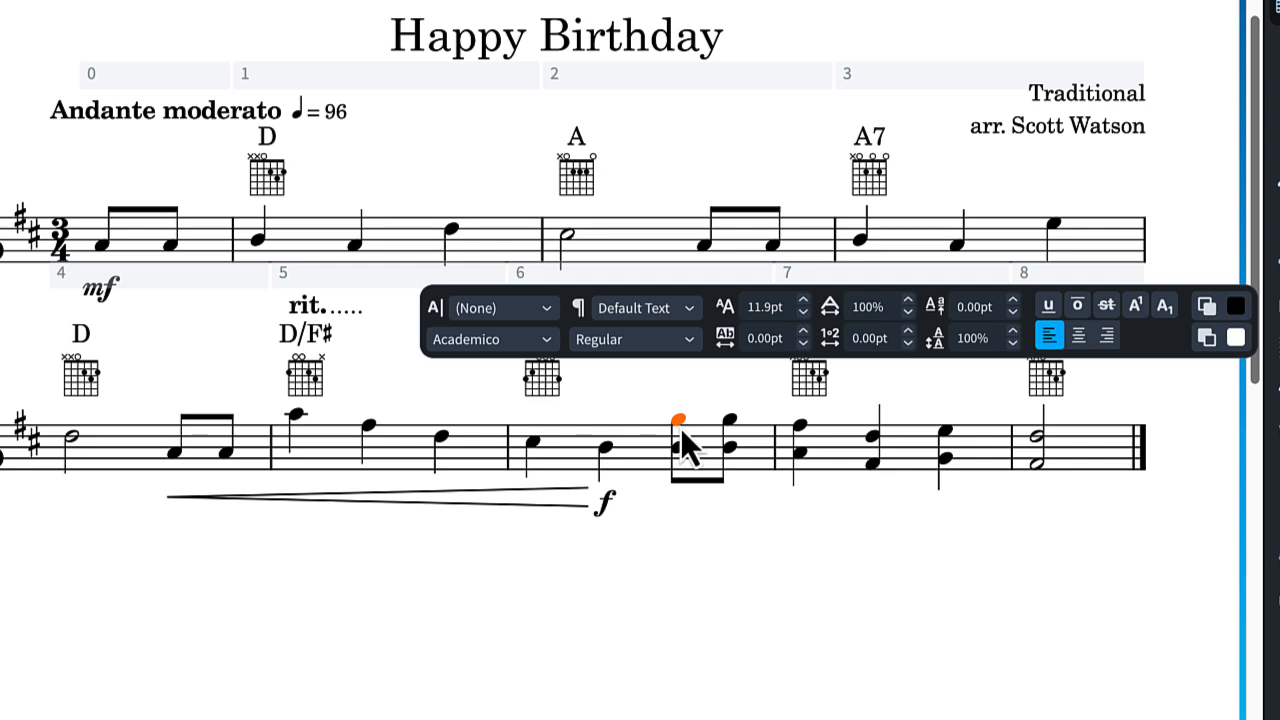
text(div.)
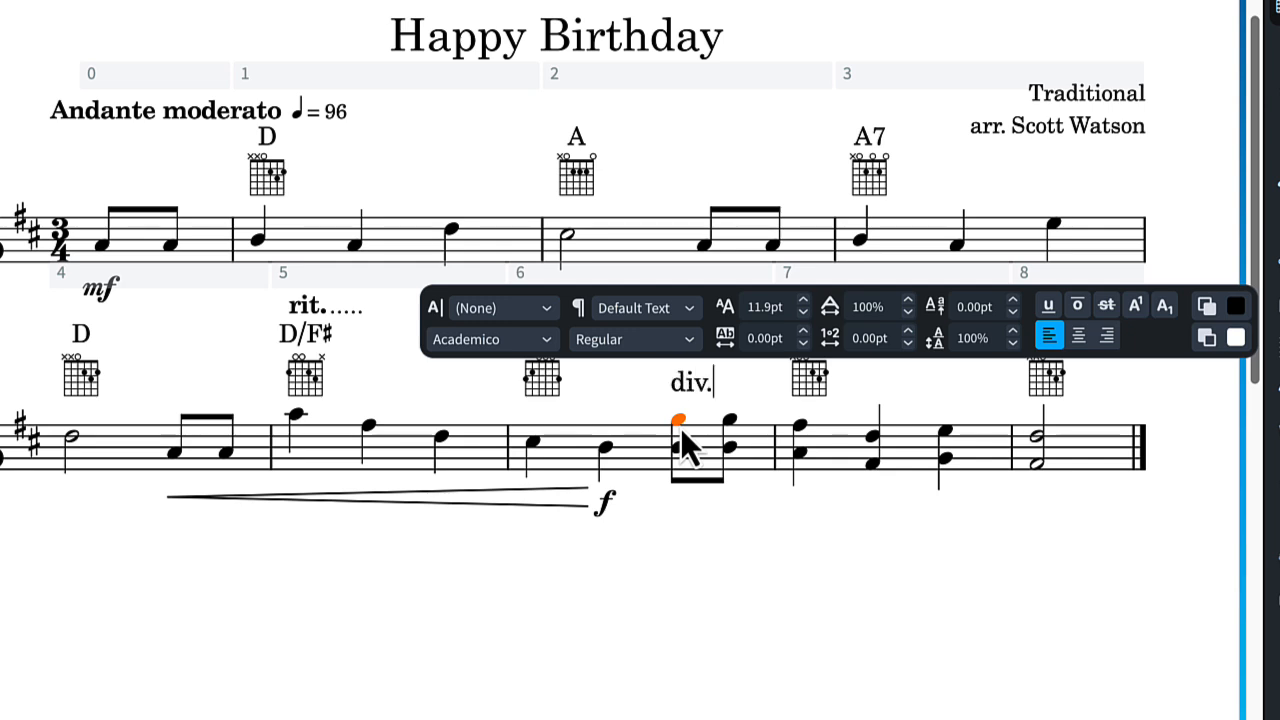
drag(723, 383, 697, 382)
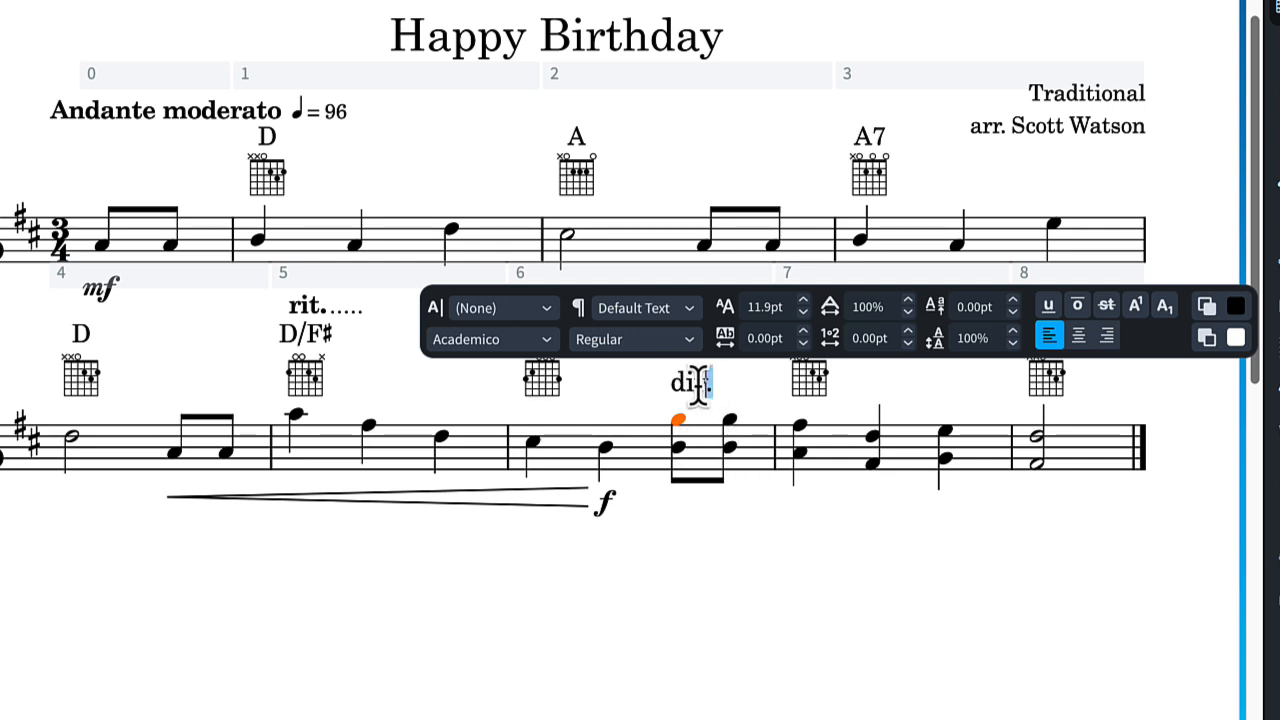
click(624, 343)
click(611, 404)
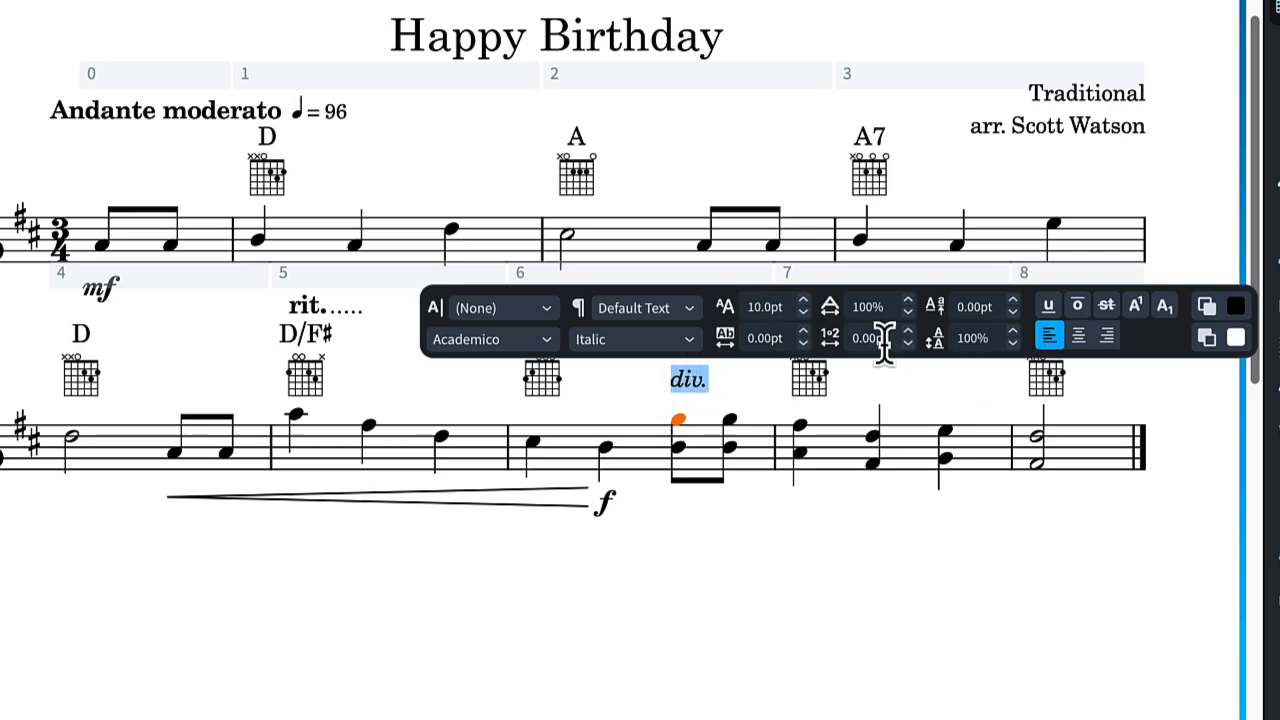
key(Escape)
key(Escape)
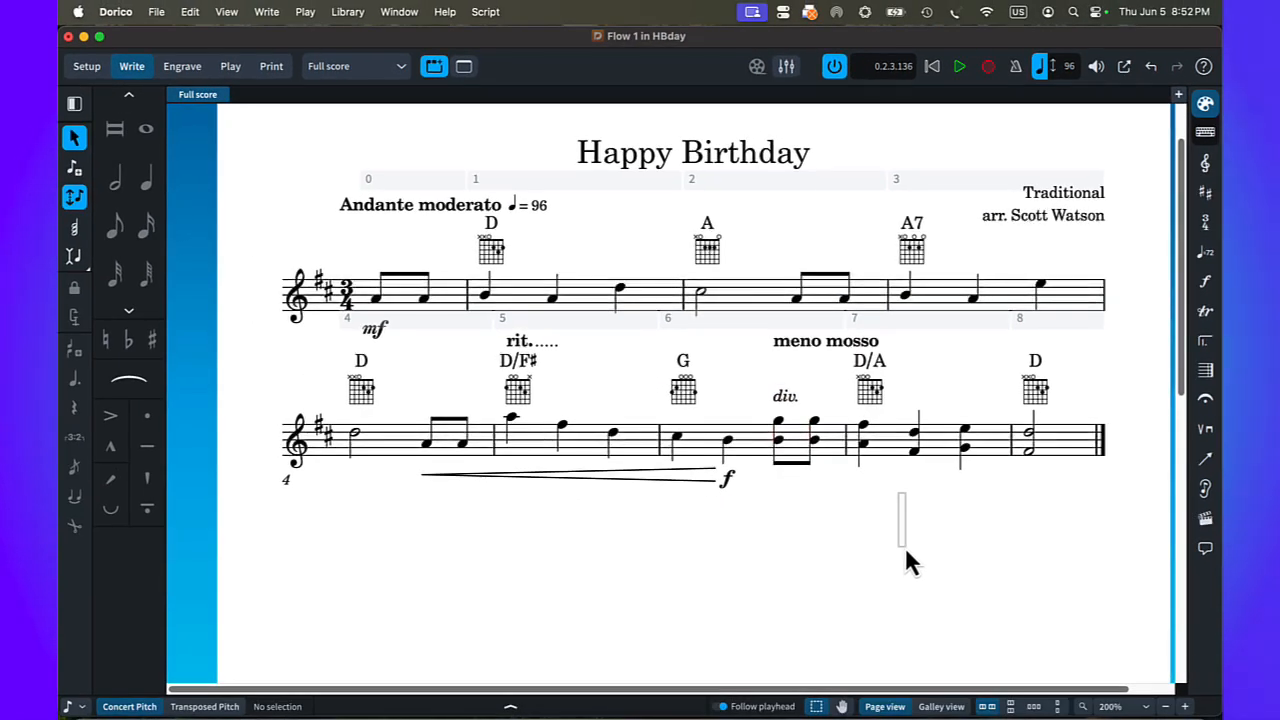
- Try a standard fermata from the holds and pauses palette on the second note of bar 6, and undo it
click(728, 445)
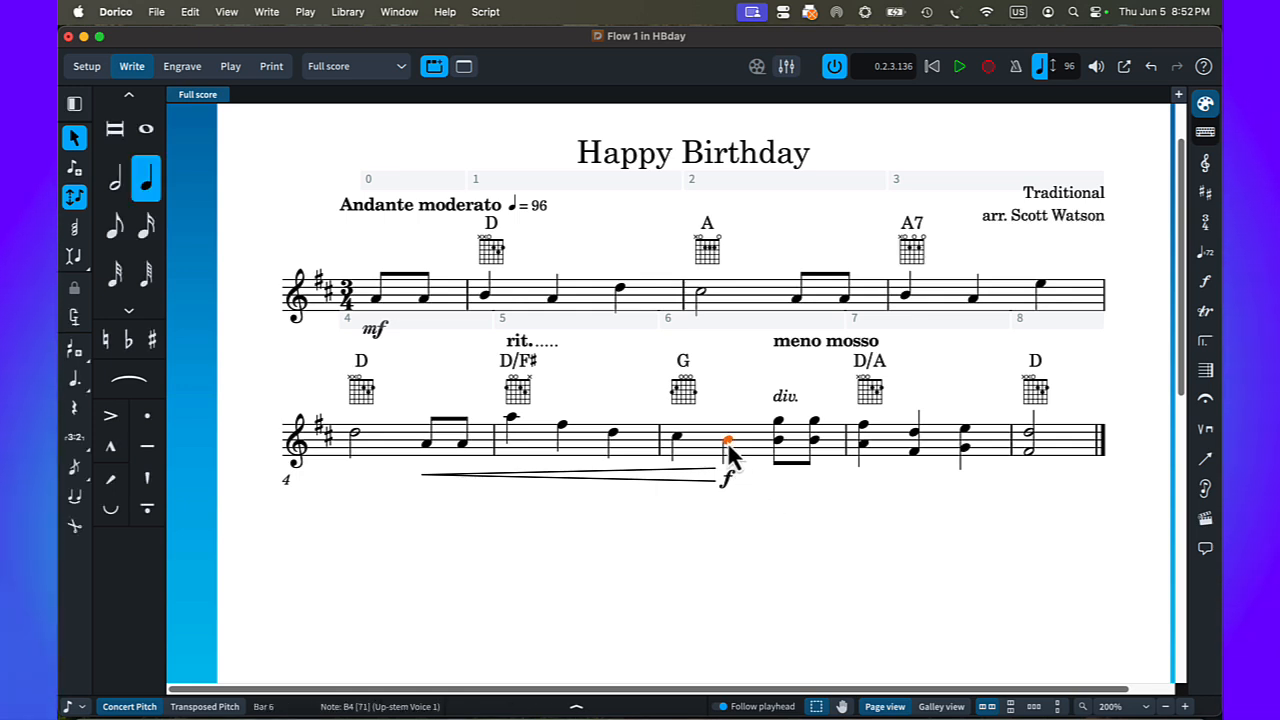
click(1205, 402)
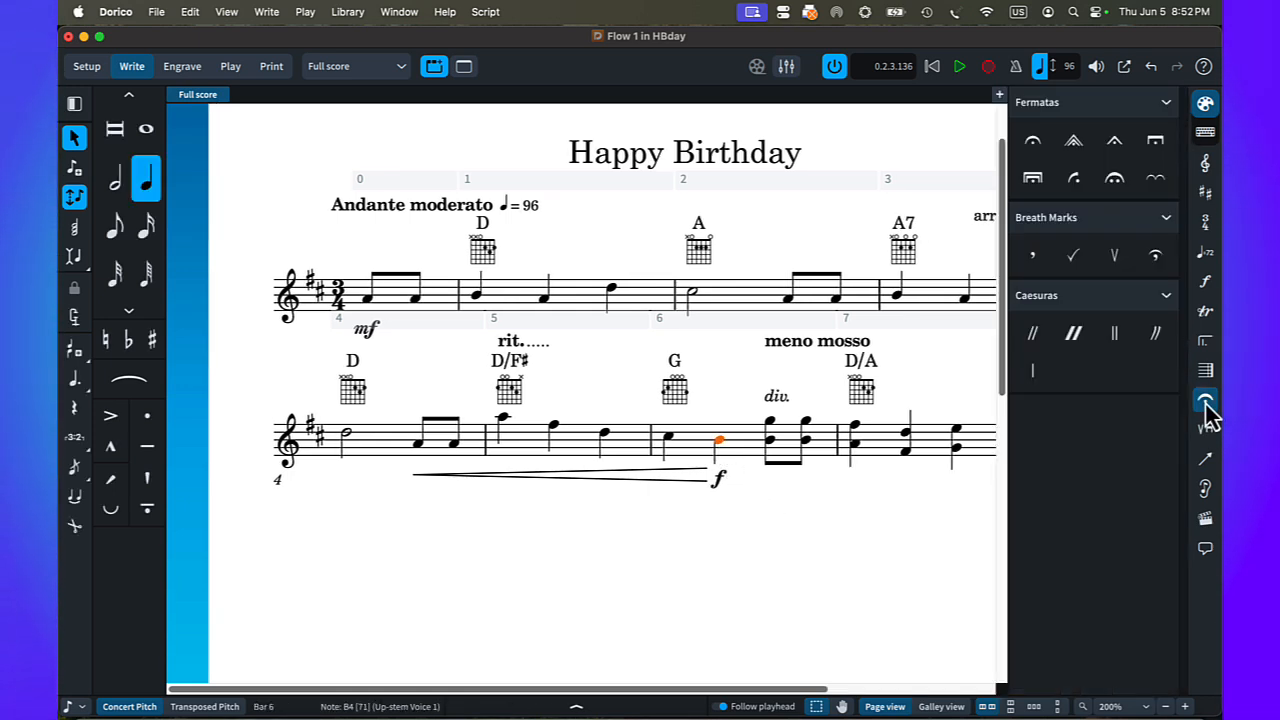
click(1033, 145)
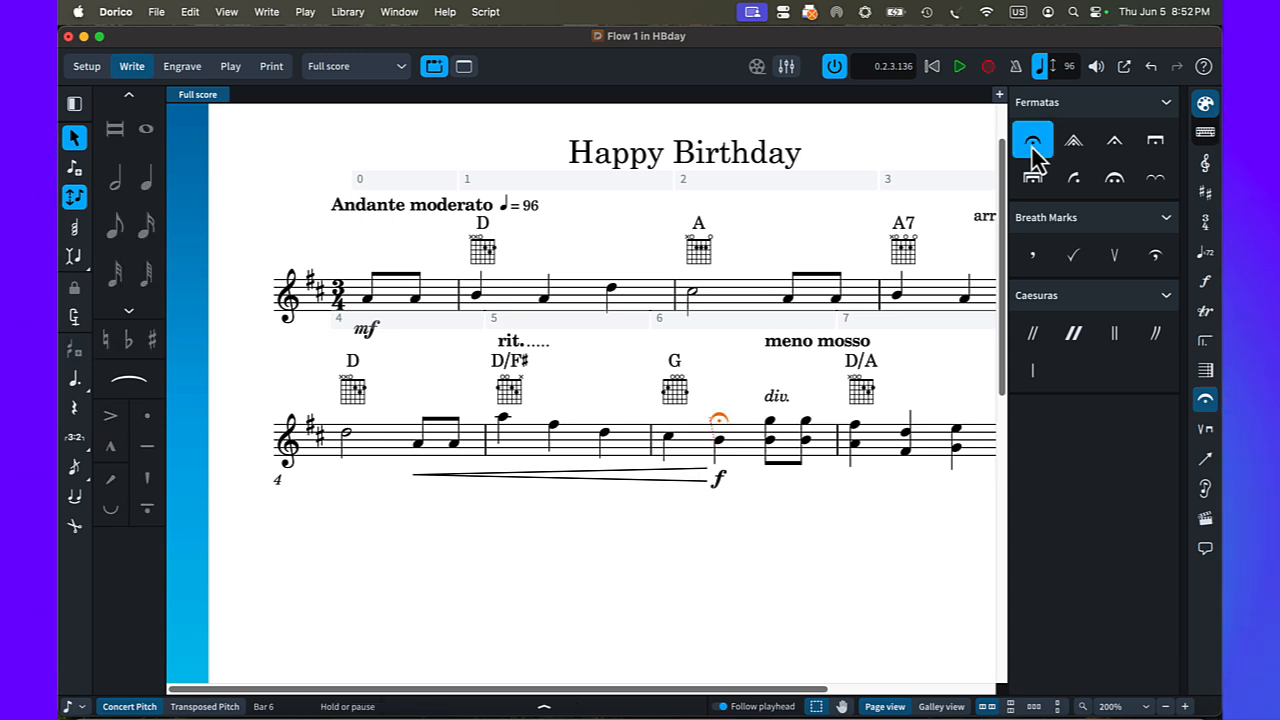
key(super+z)
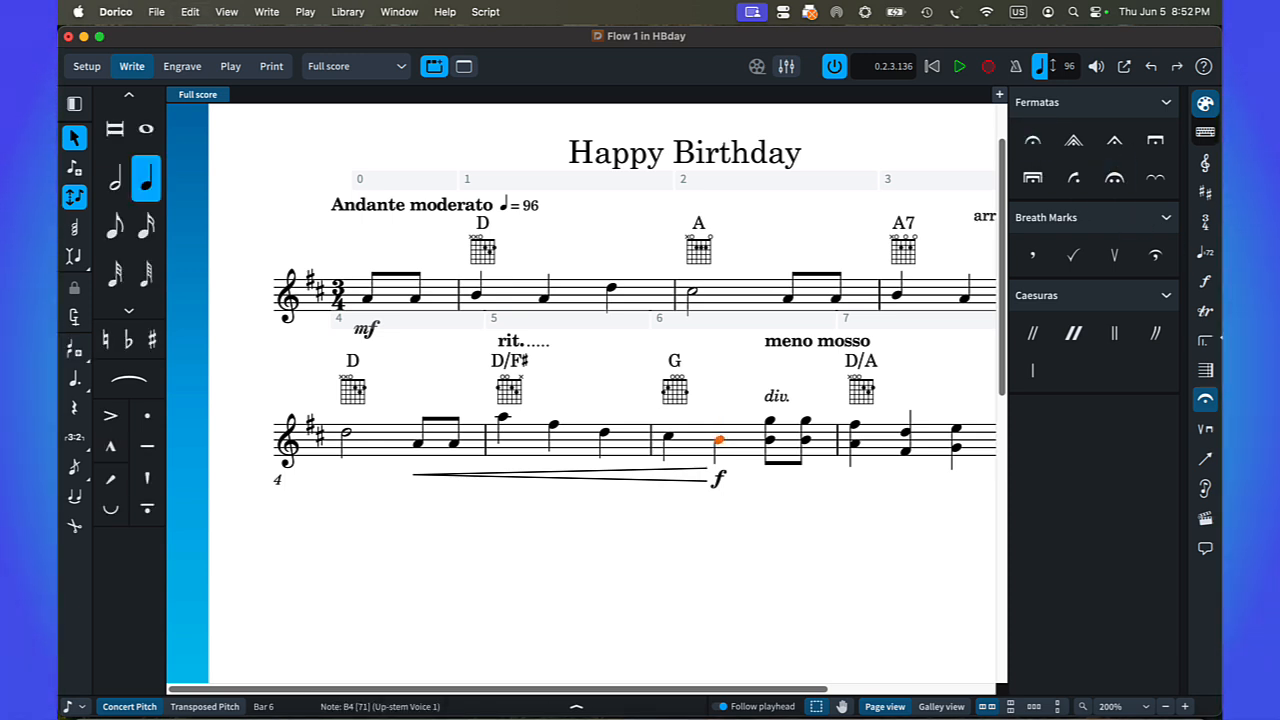
click(1206, 401)
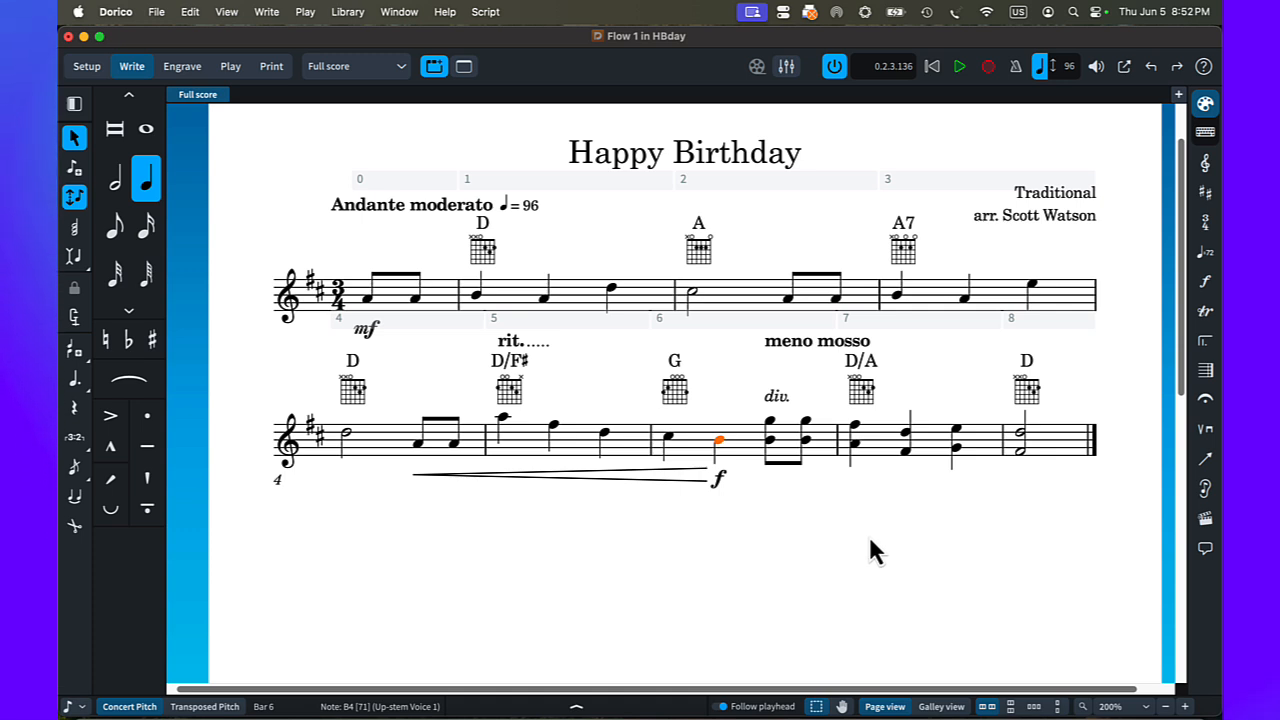
- Add a fermata to the second note of bar 6 using the holds and pauses popover
key(shift+h)
key(shift+h)
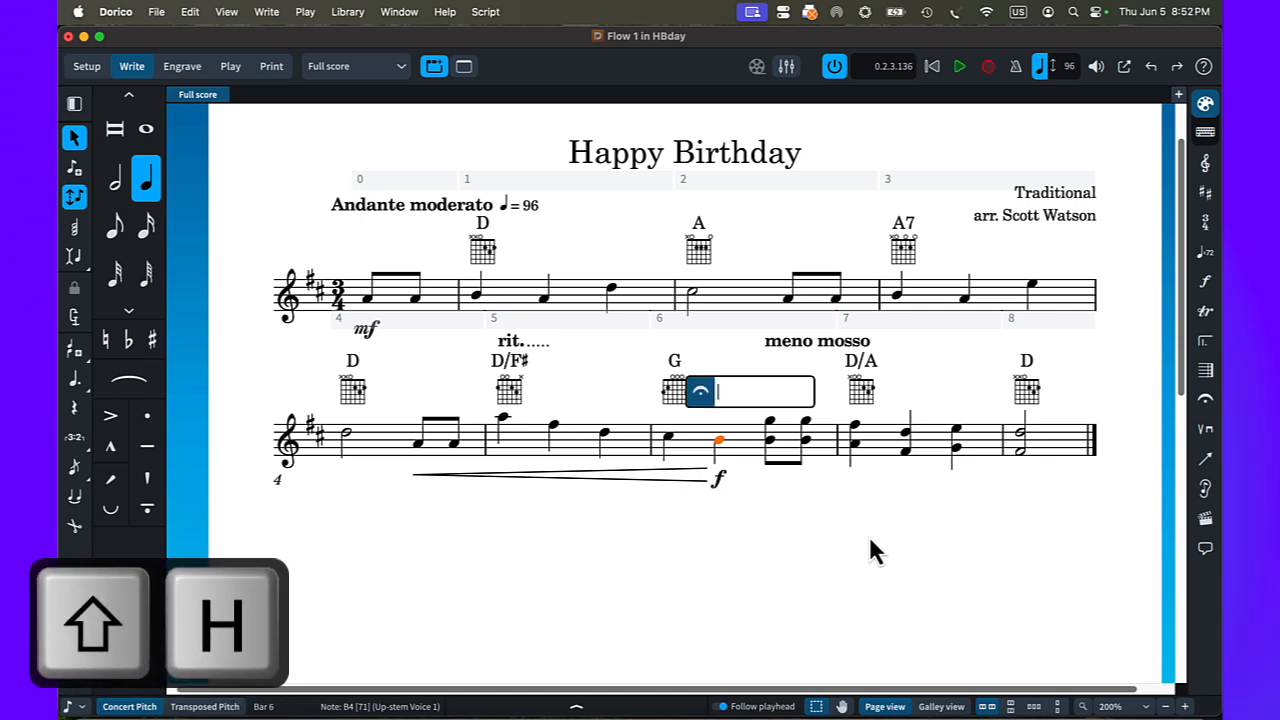
text(fermata)
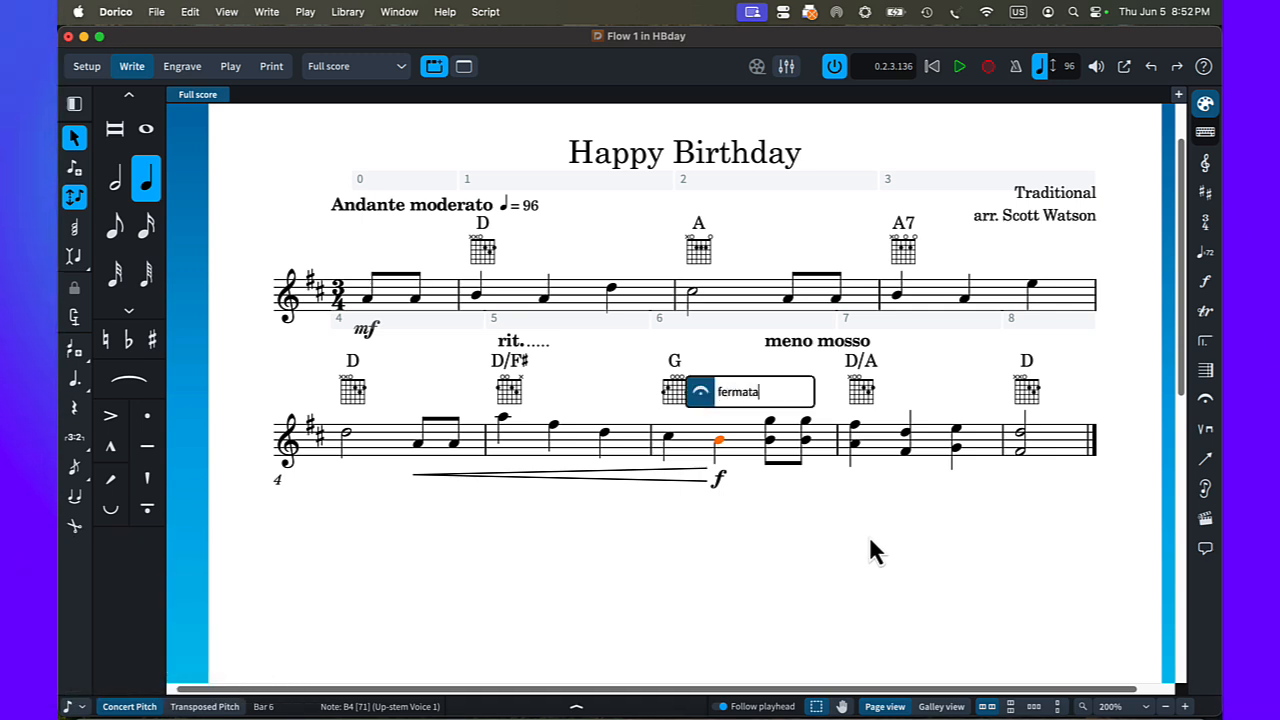
key(Return)
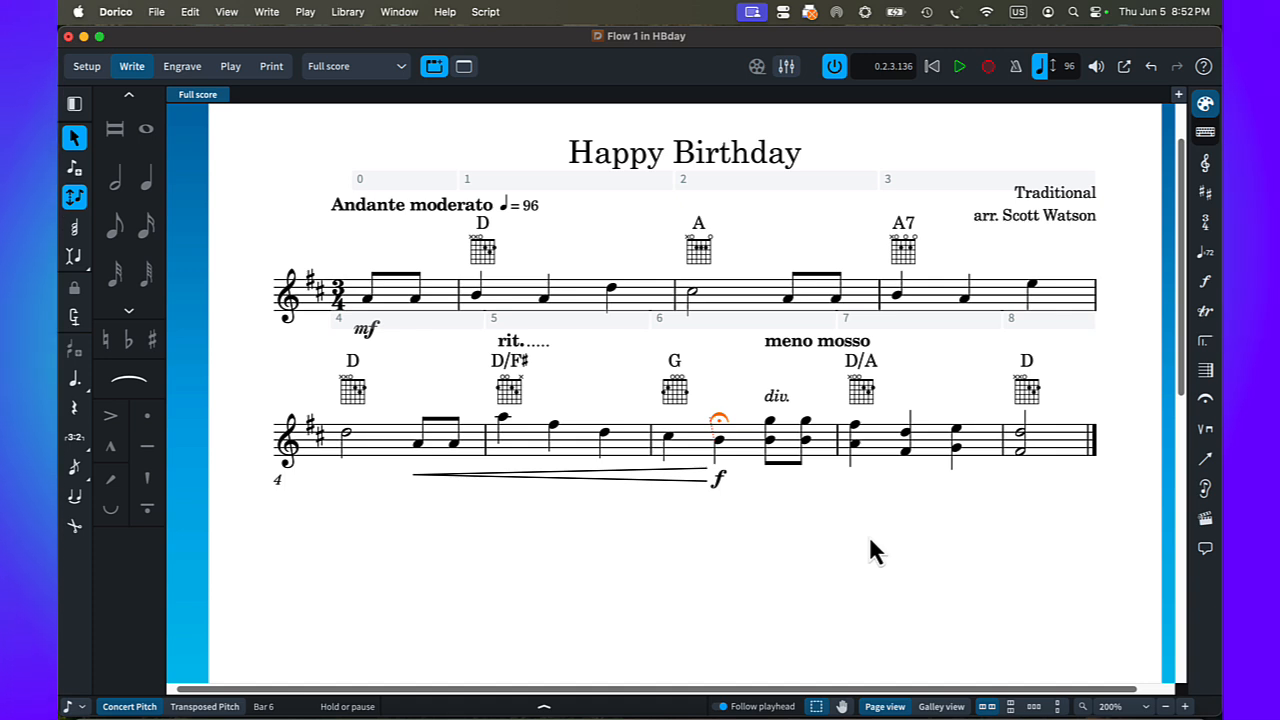
key(Escape)
- Add a fermata over the final half-note chord in bar 8
click(1020, 452)
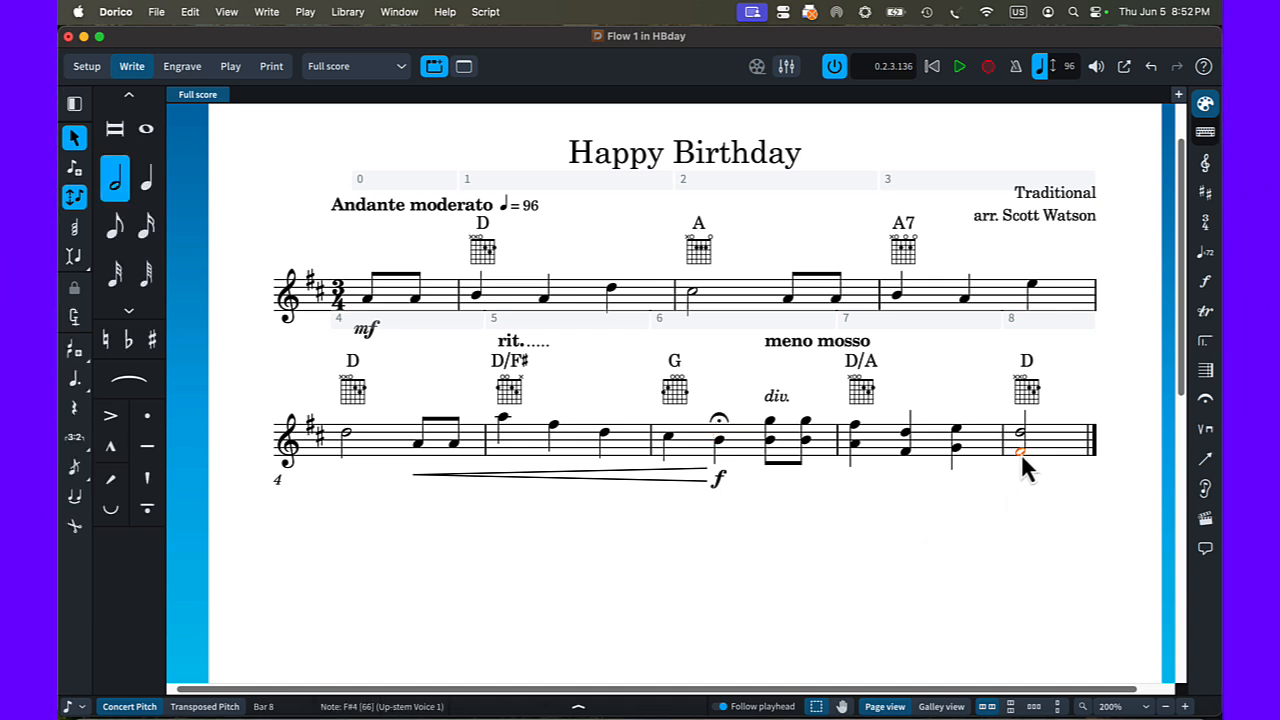
key(shift+h)
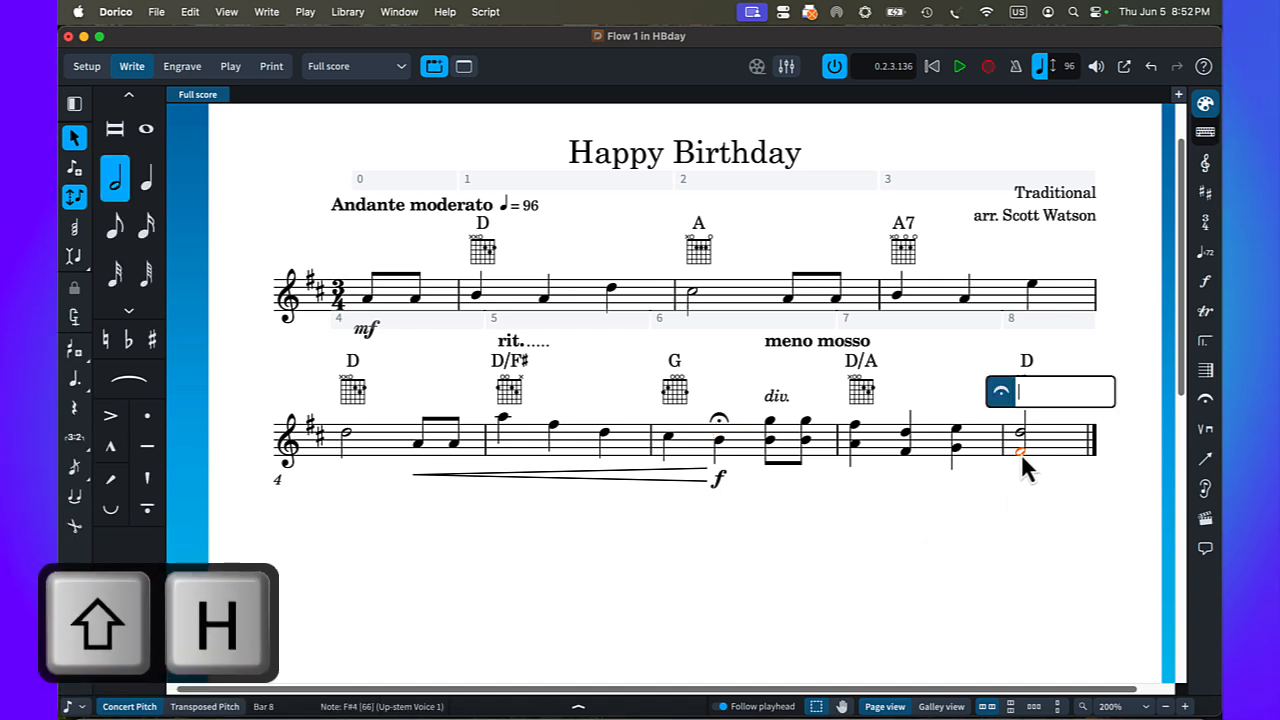
text(fermata)
key(Return)
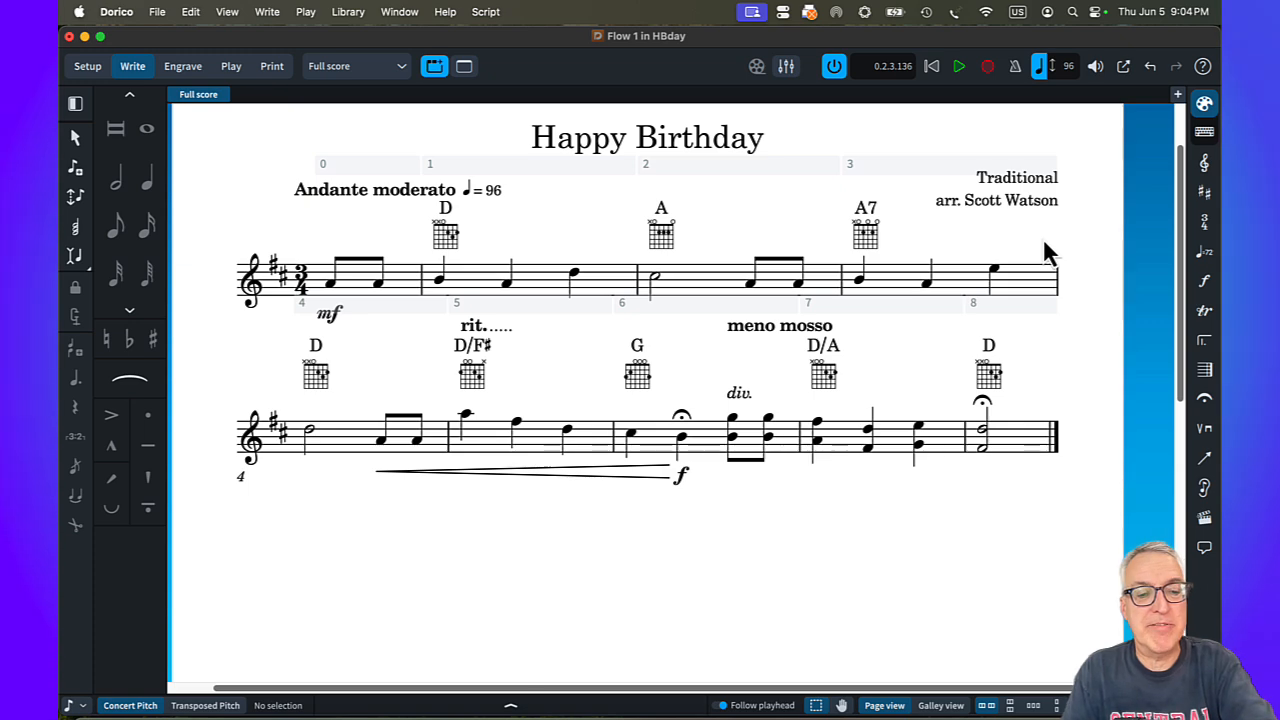
- Switch the score to Engrave mode with the full width of the page in view
key(super+3)
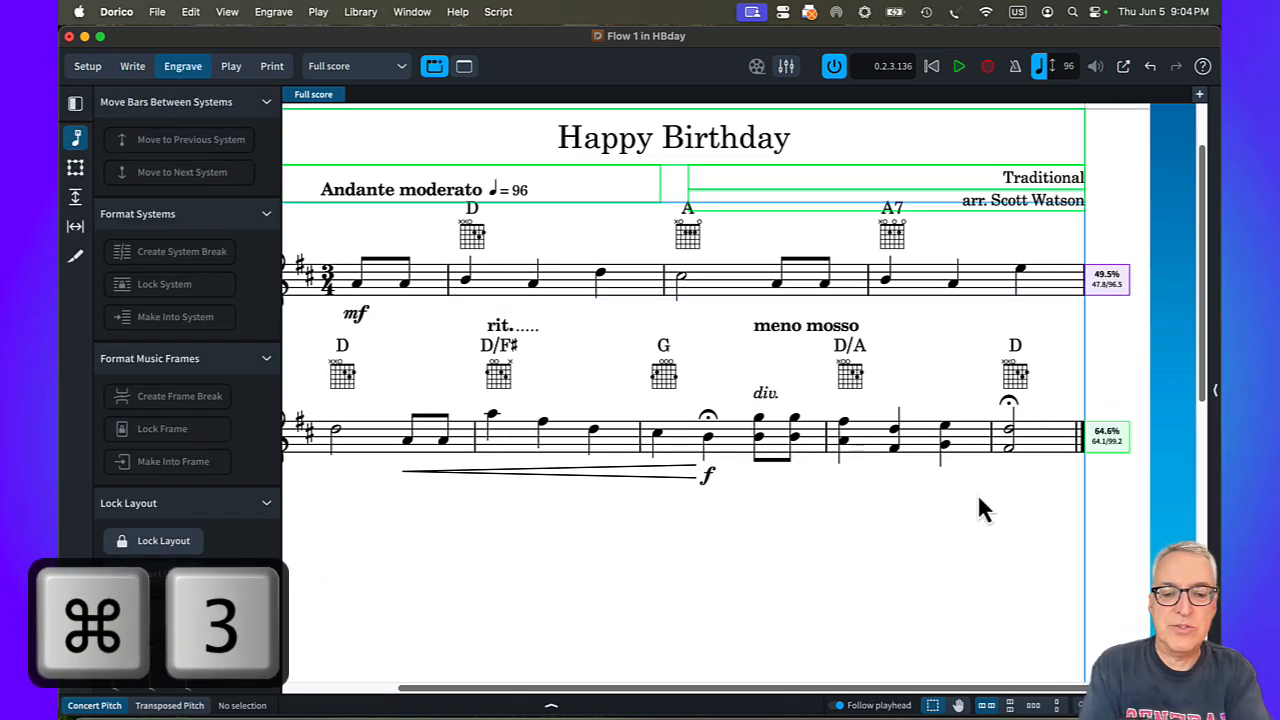
key(super+minus)
key(super+minus)
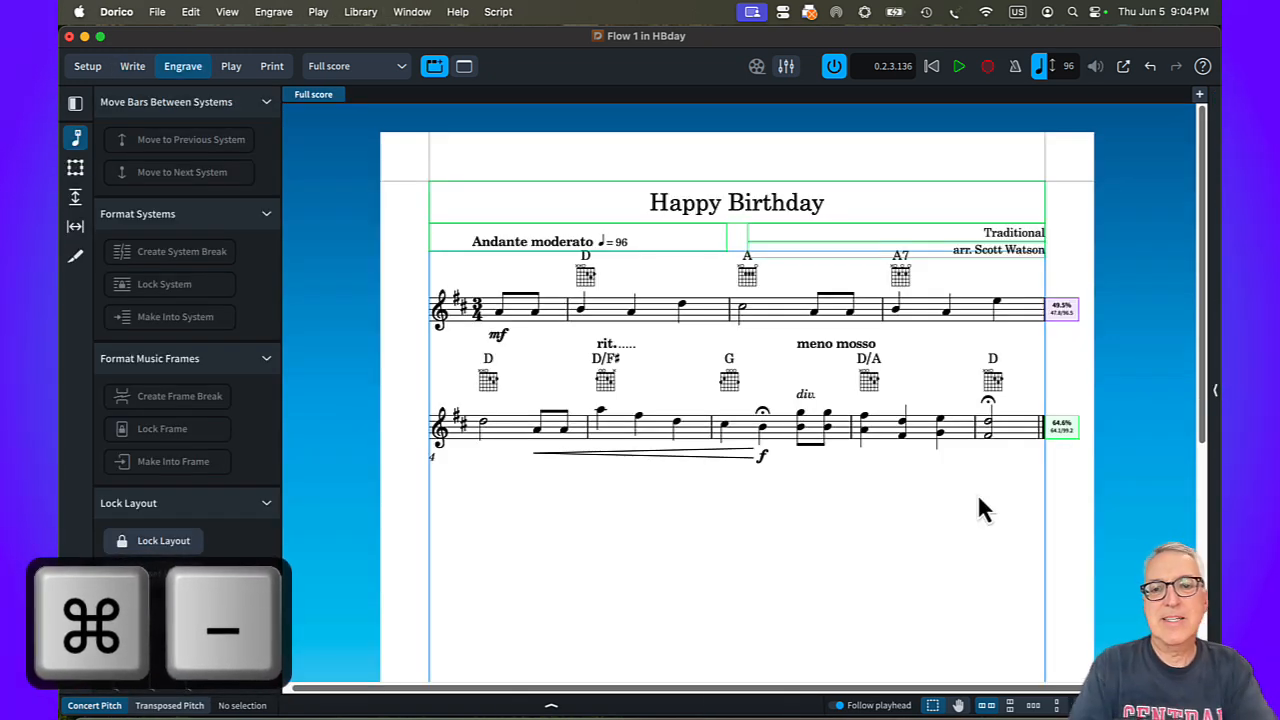
scroll(974, 496, down, 2)
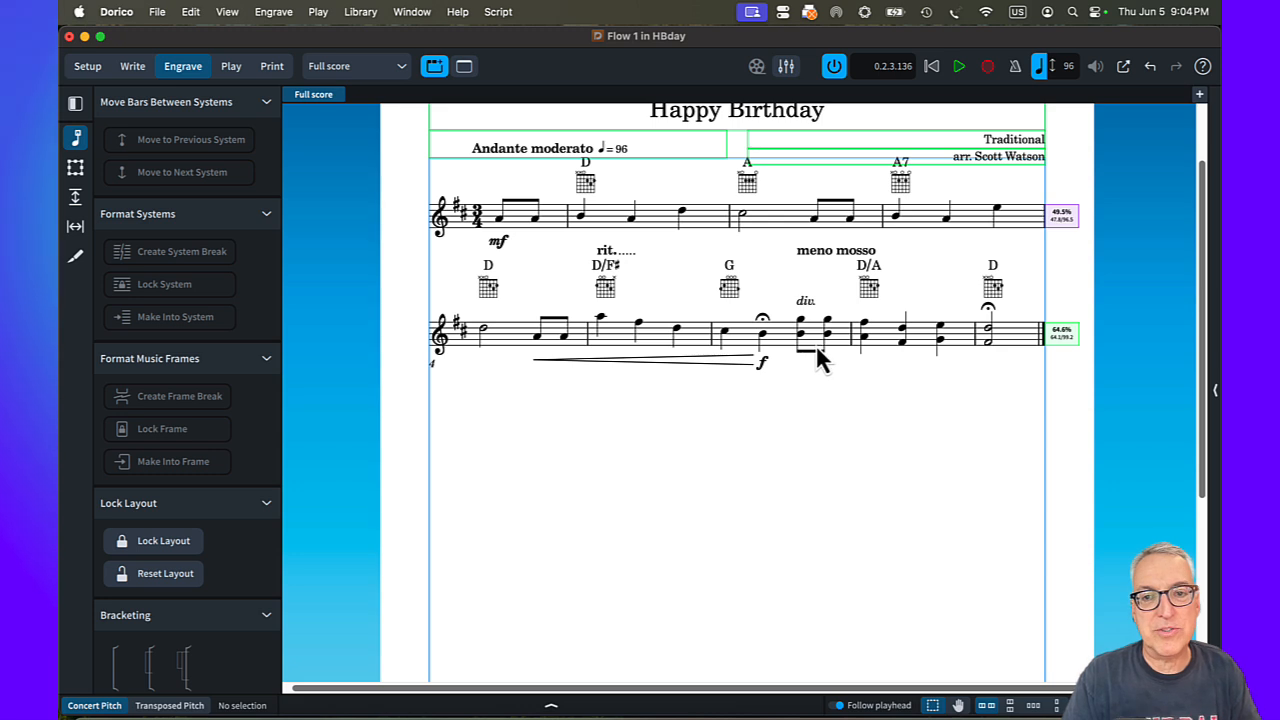
- Insert system breaks at the first notes of bars 7 and 4 to lay the music out on three systems
click(864, 337)
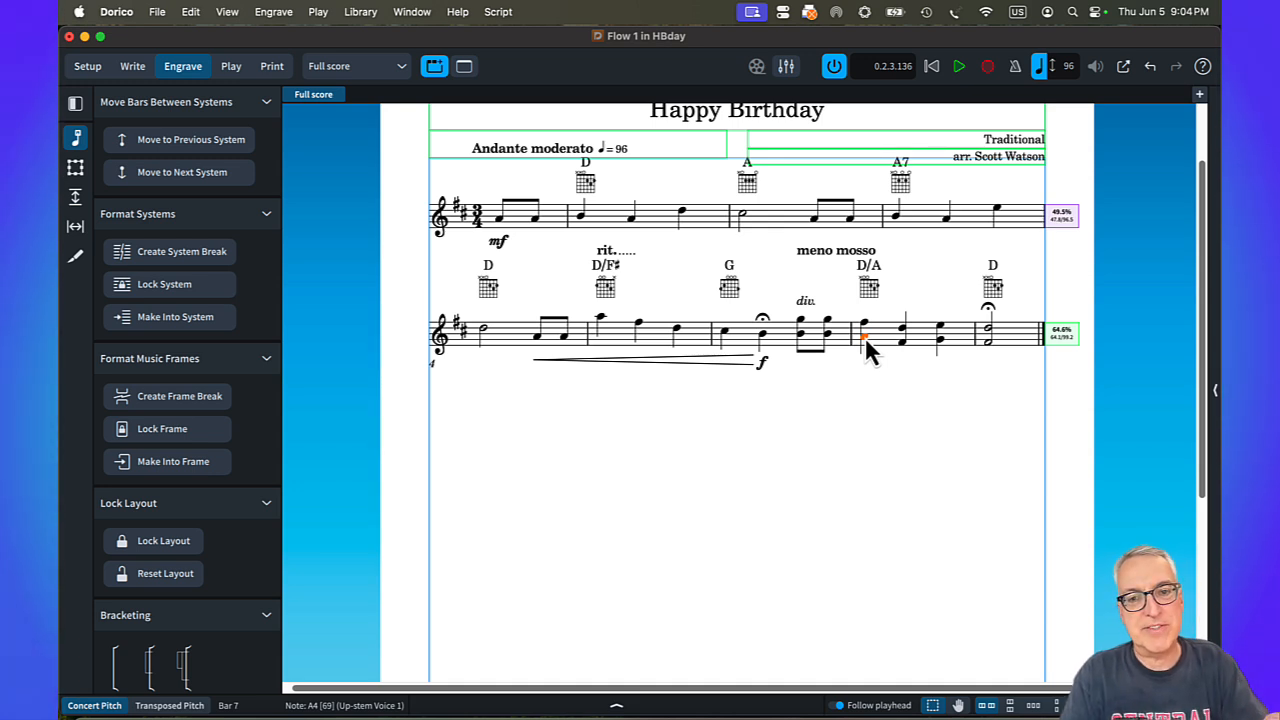
click(165, 253)
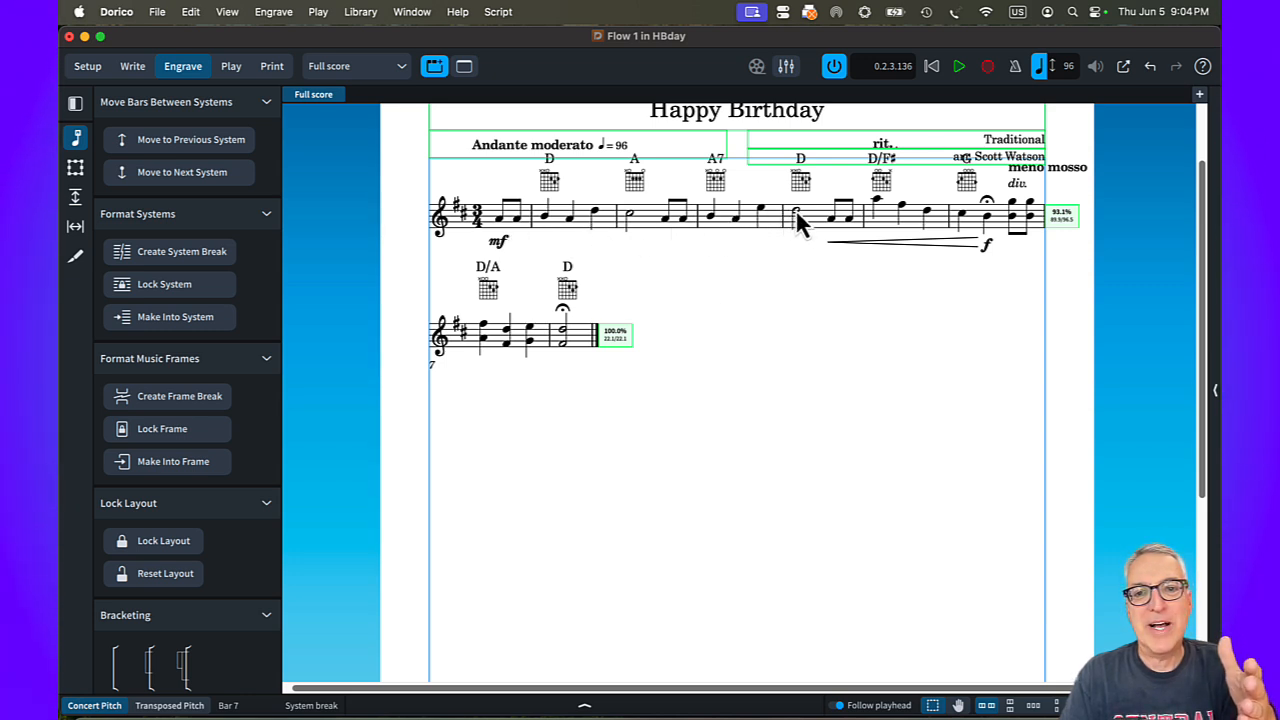
click(176, 252)
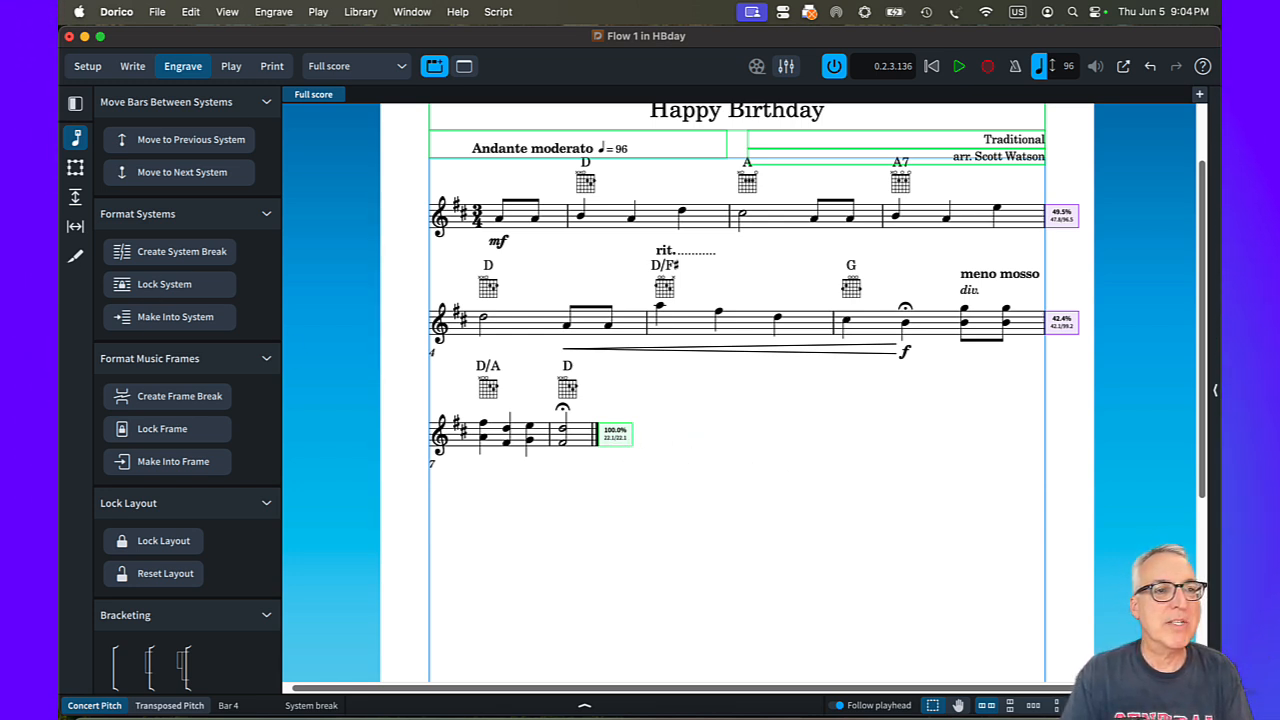
- Widen the last system in note spacing by moving its end handle outward to a fullness of 47.3%, and preview the page without guides
click(73, 238)
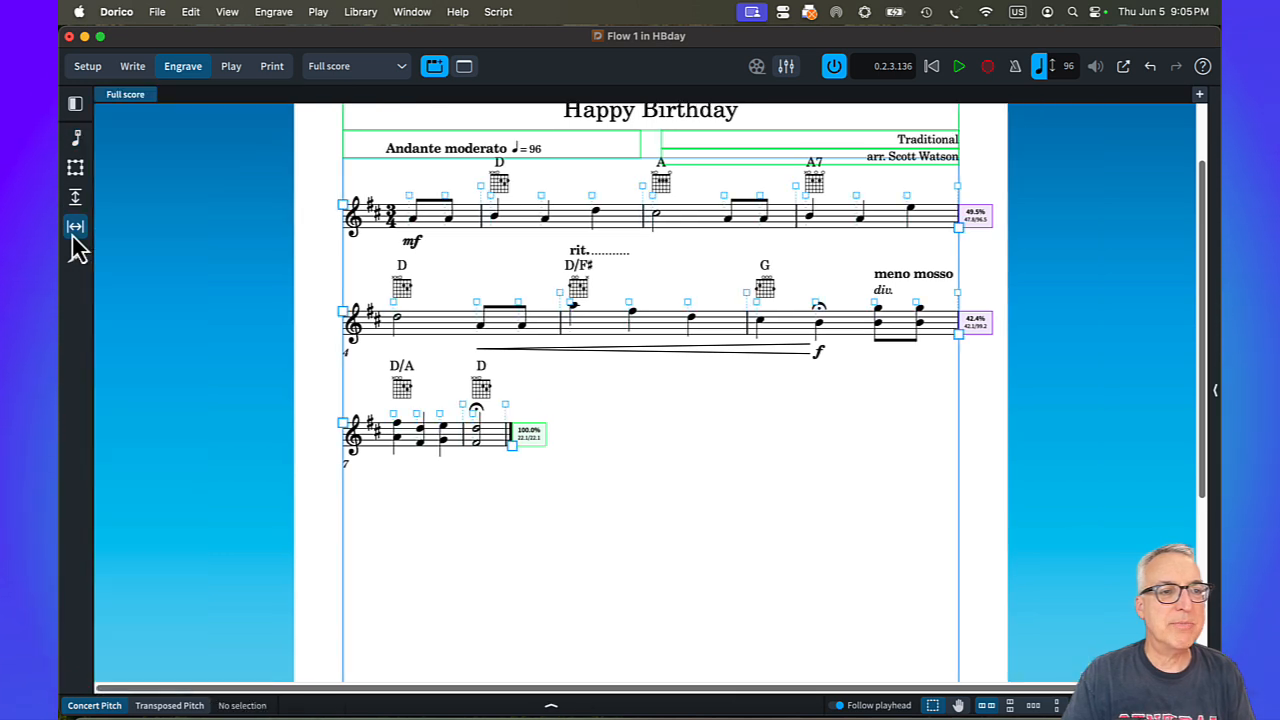
click(511, 445)
key(alt+Right)
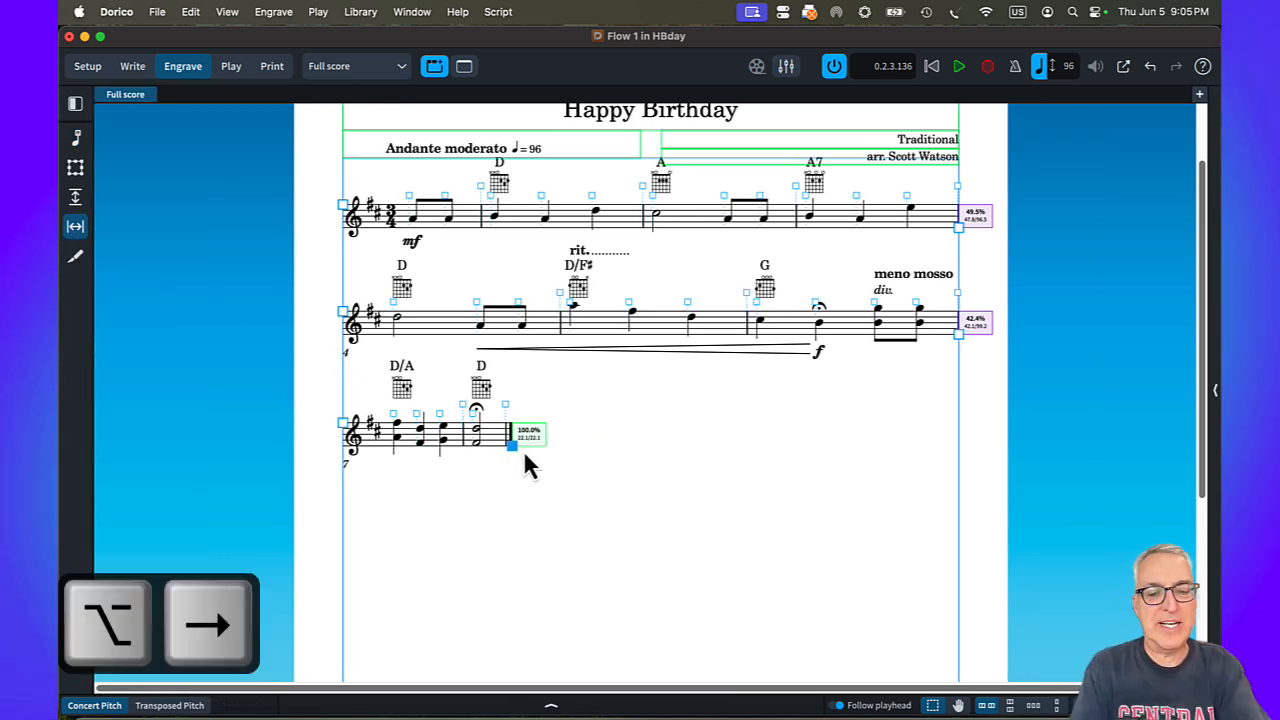
key(alt+Right)
key(alt+Right)
key(alt+Right)
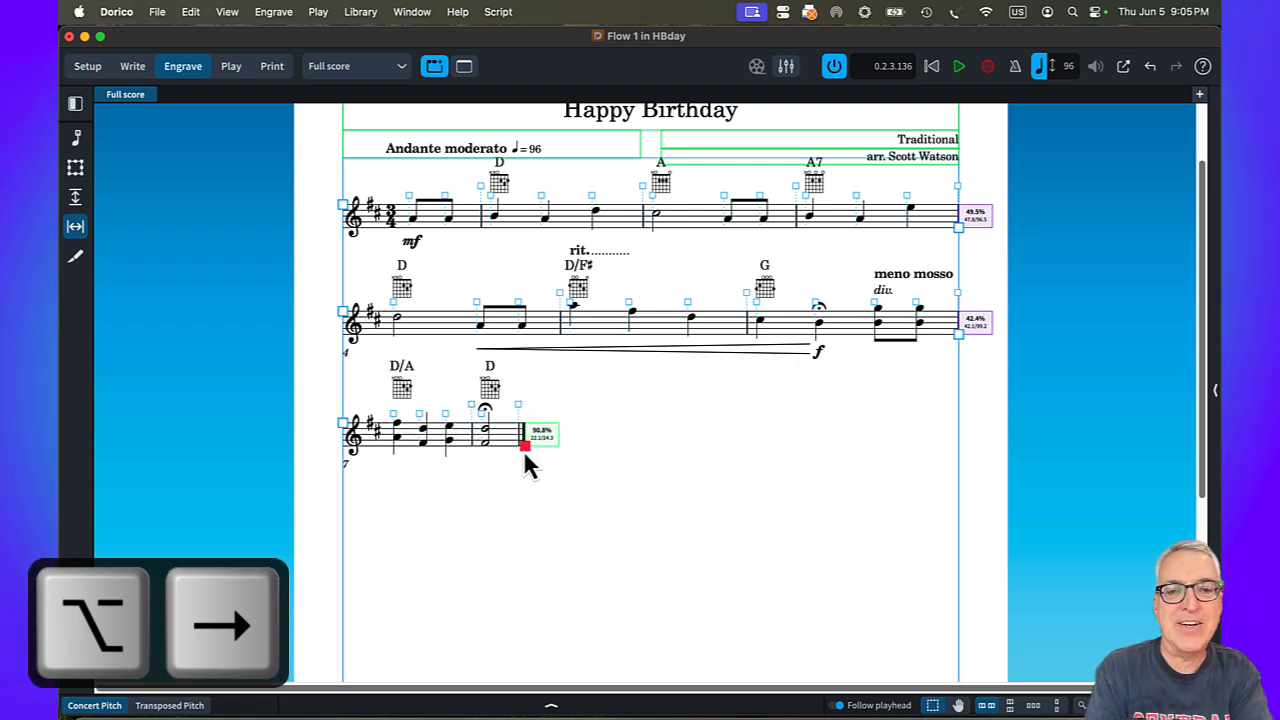
key(alt+Right)
key(alt+Right)
key(alt+Right)
key(alt+Right)
key(alt+Right)
key(alt+Right)
key(alt+Right)
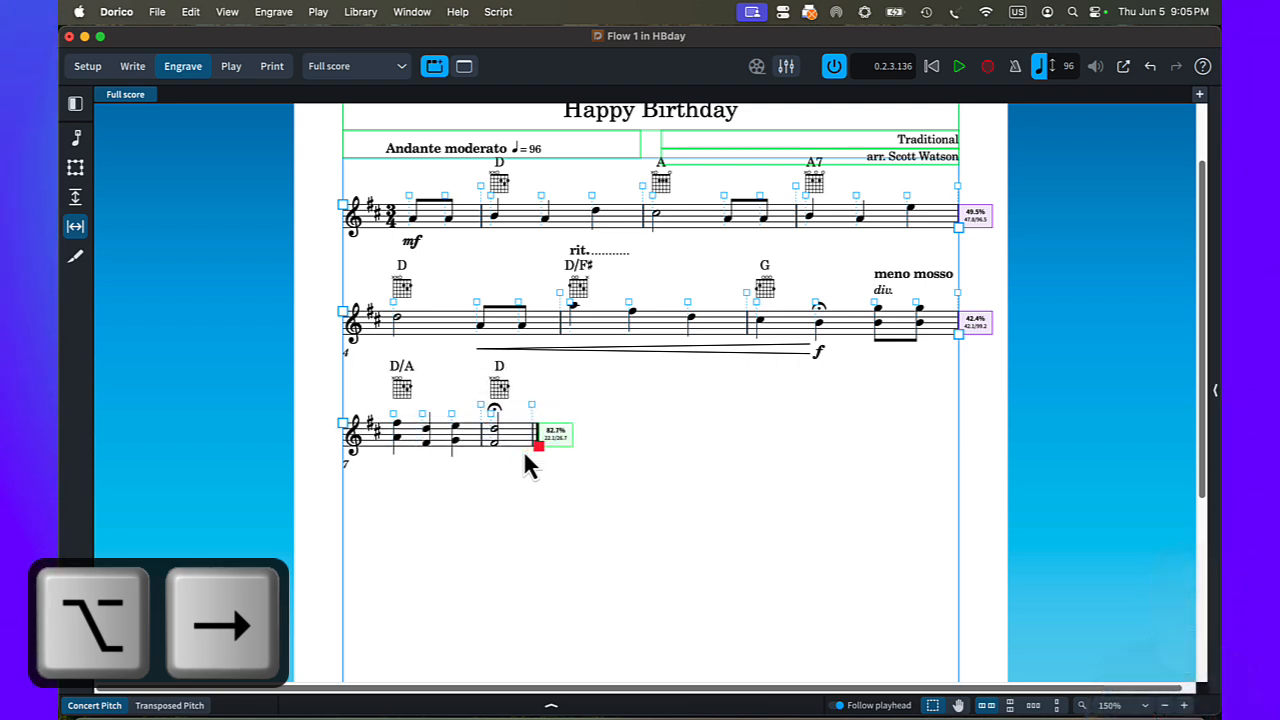
key(alt+Right)
key(alt+Right)
key(alt+Right)
key(alt+Right)
key(alt+Right)
key(alt+Right)
key(alt+Right)
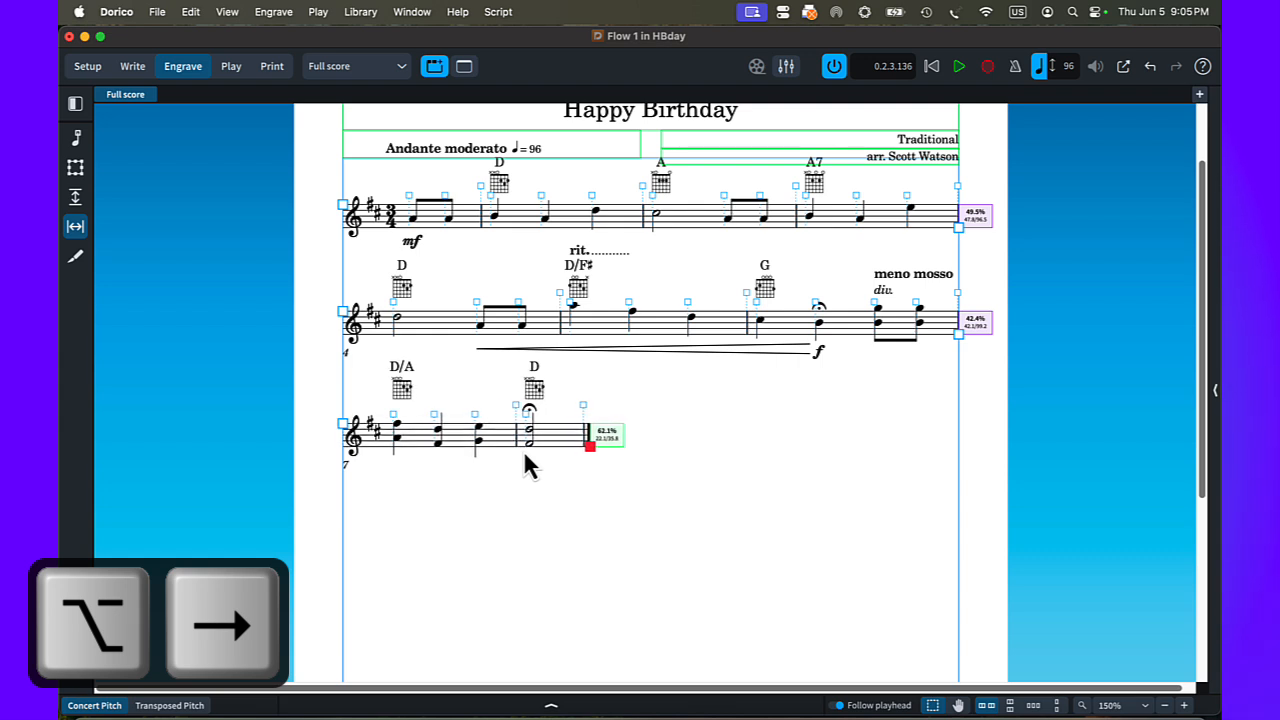
key(alt+Right)
key(alt+Right)
key(alt+Right)
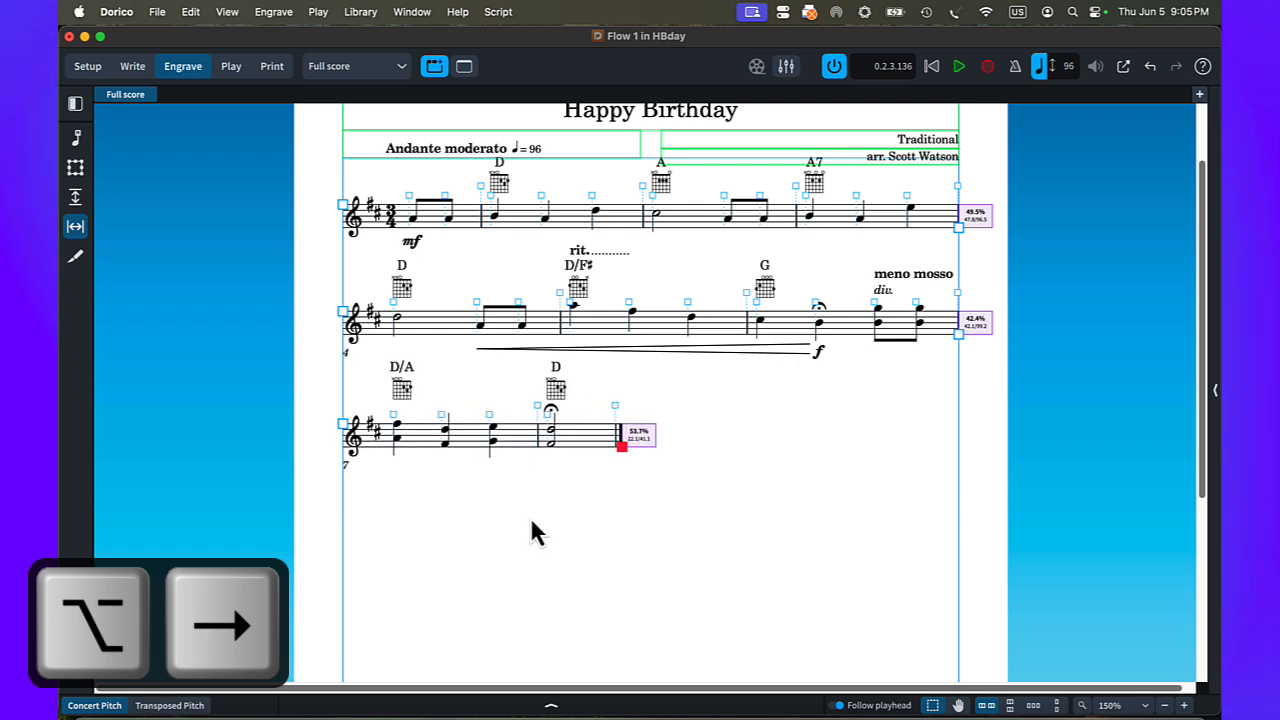
key(alt+Right)
key(alt+Right)
key(alt+Right)
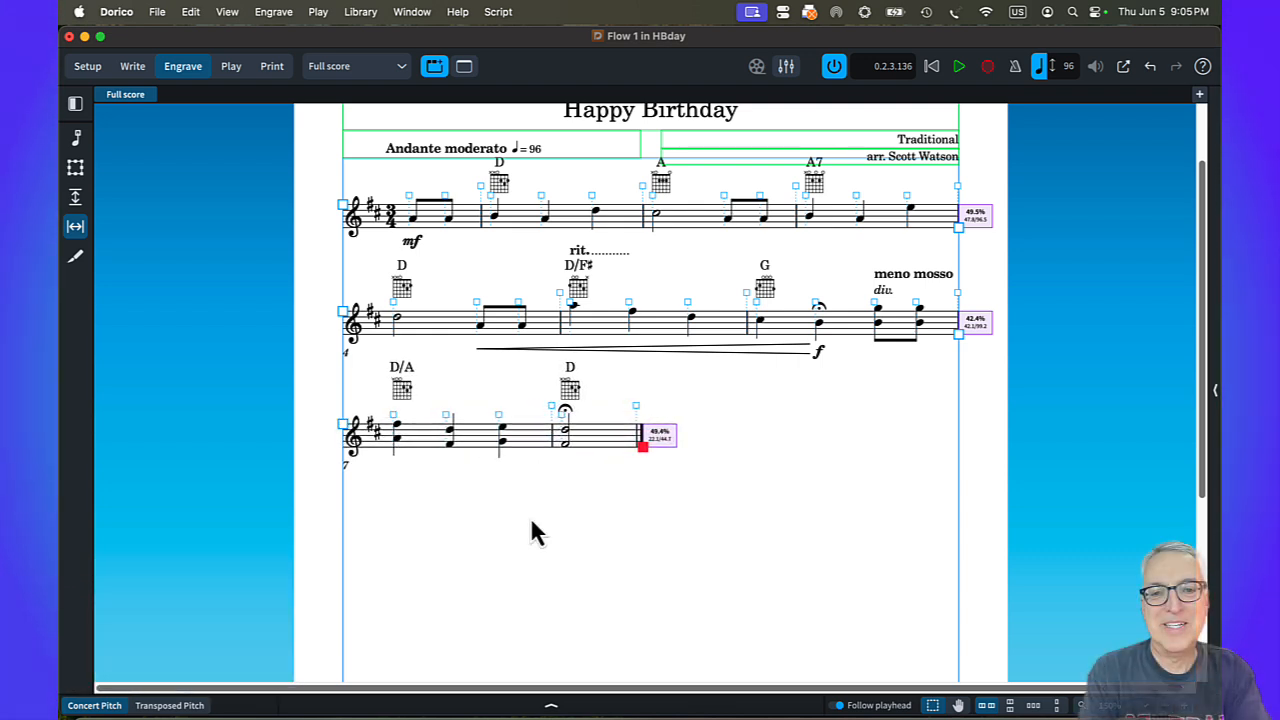
key(alt+Right)
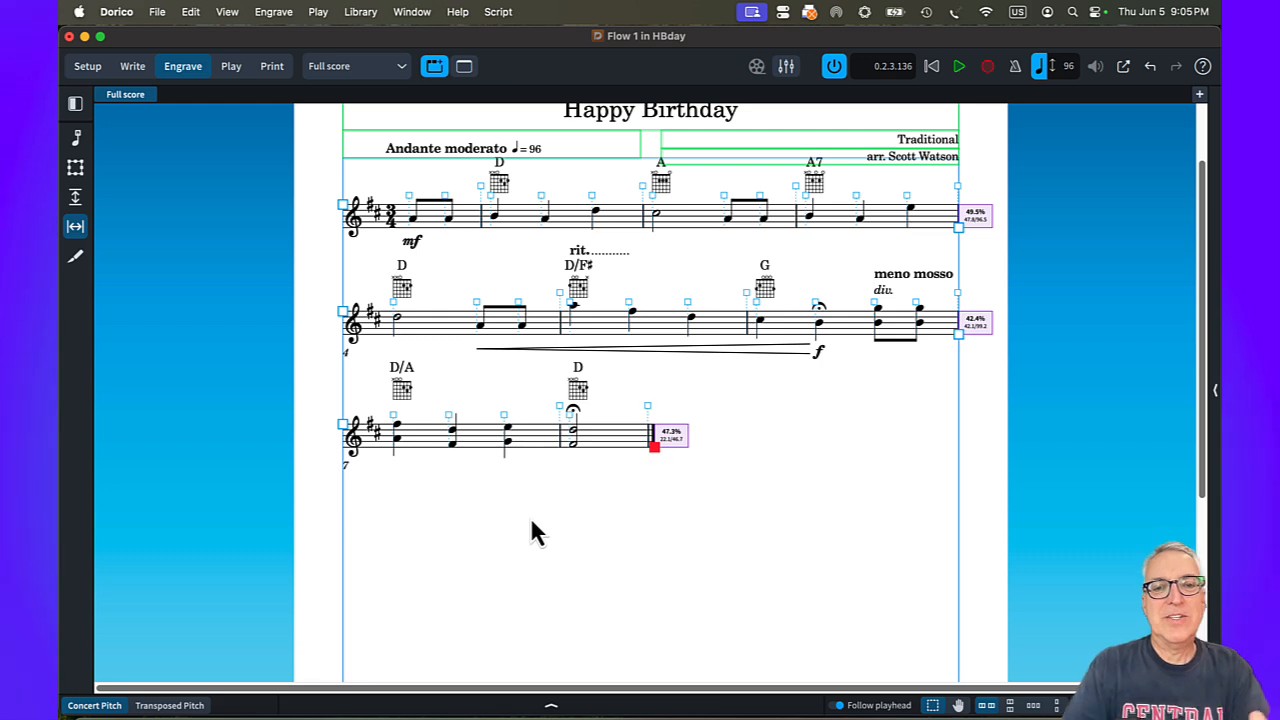
key(Escape)
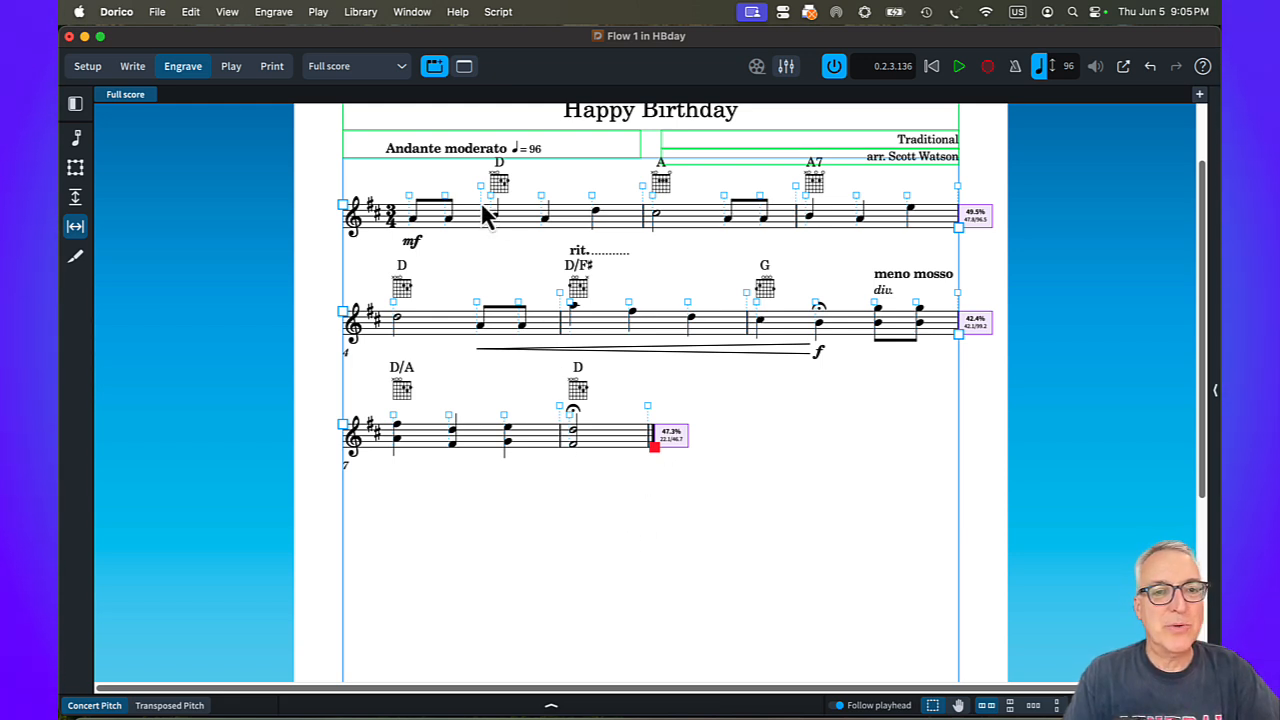
scroll(496, 522, up, 2)
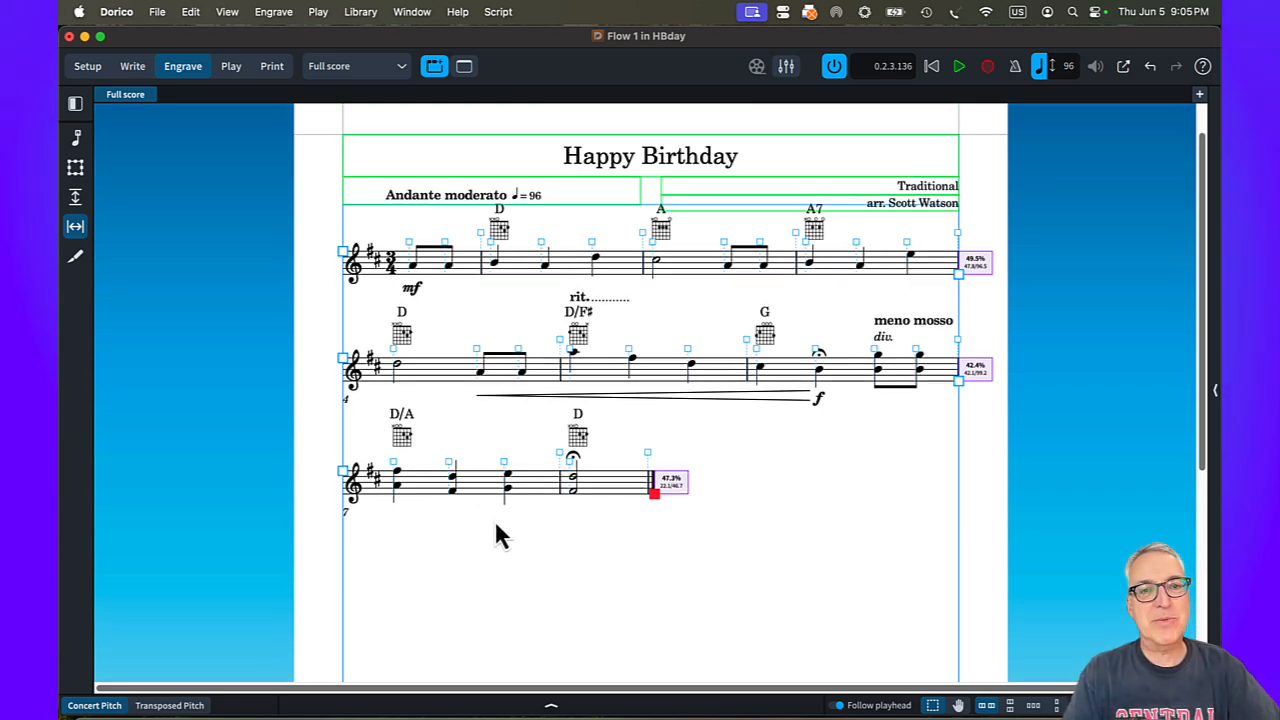
key(asciitilde)
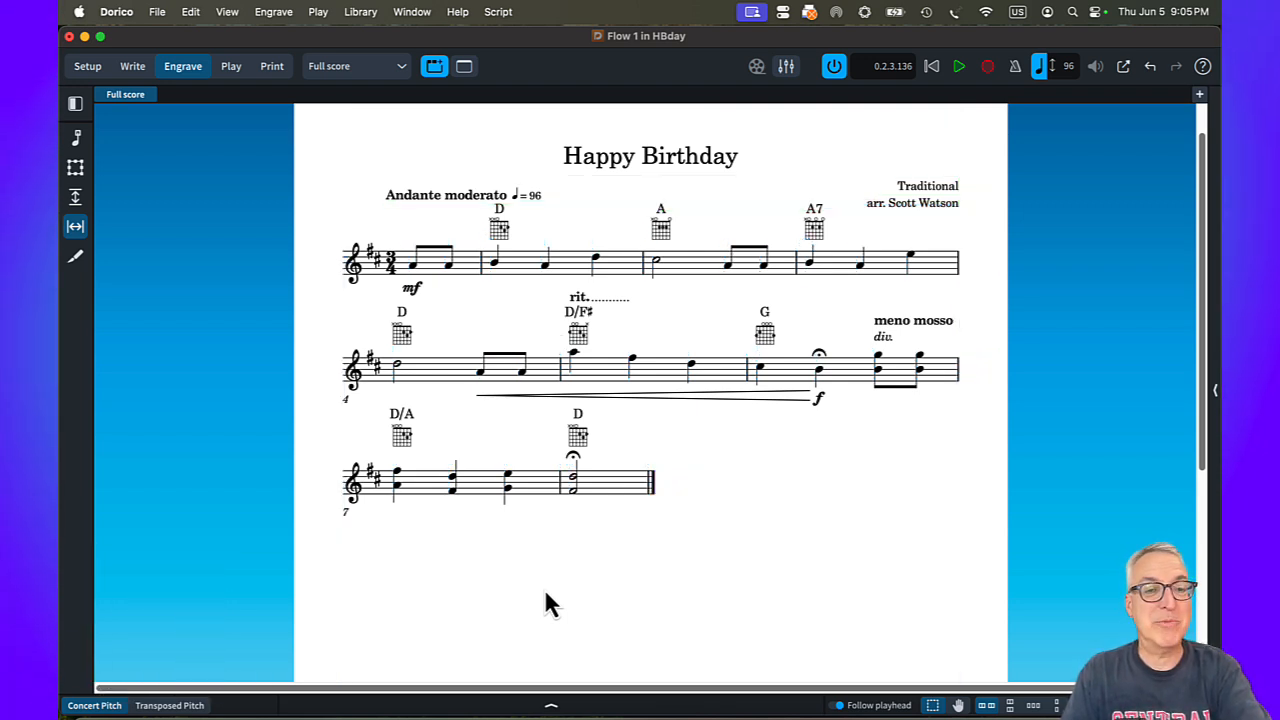
key(asciitilde)
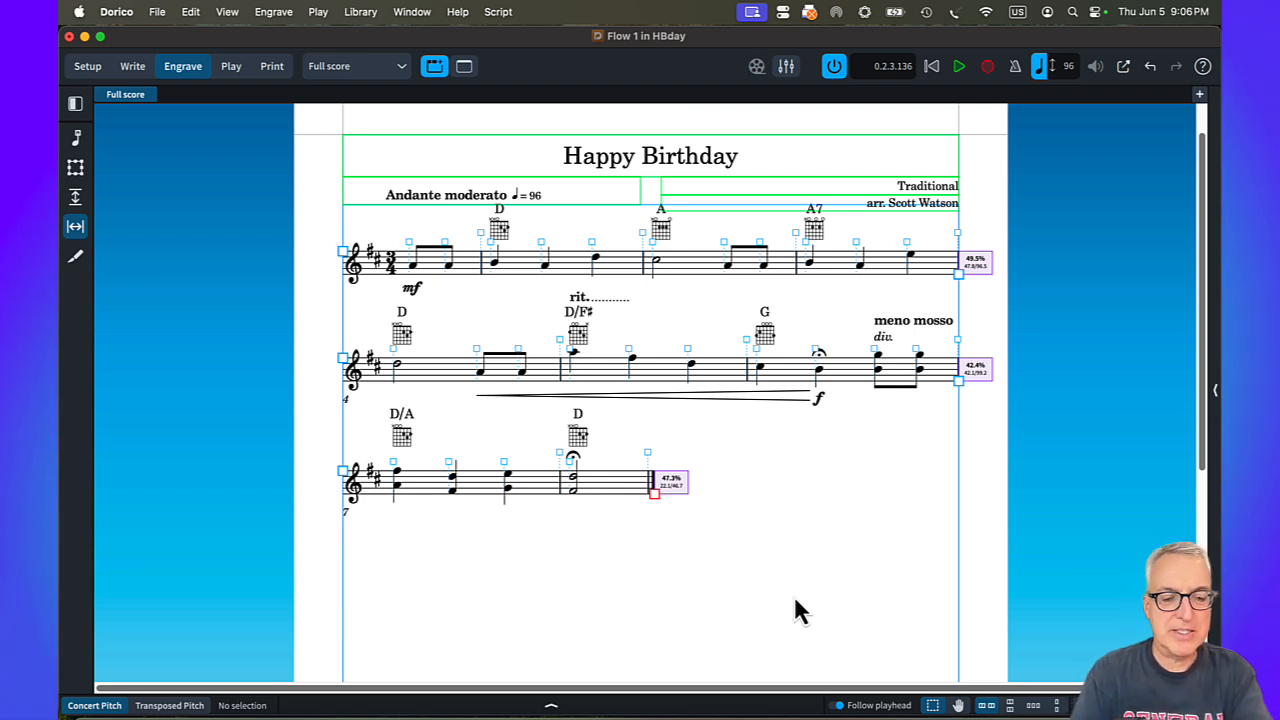
- Set the full score's ideal inter-system gap to 20 spaces in the vertical spacing layout options and apply it
key(super+shift+l)
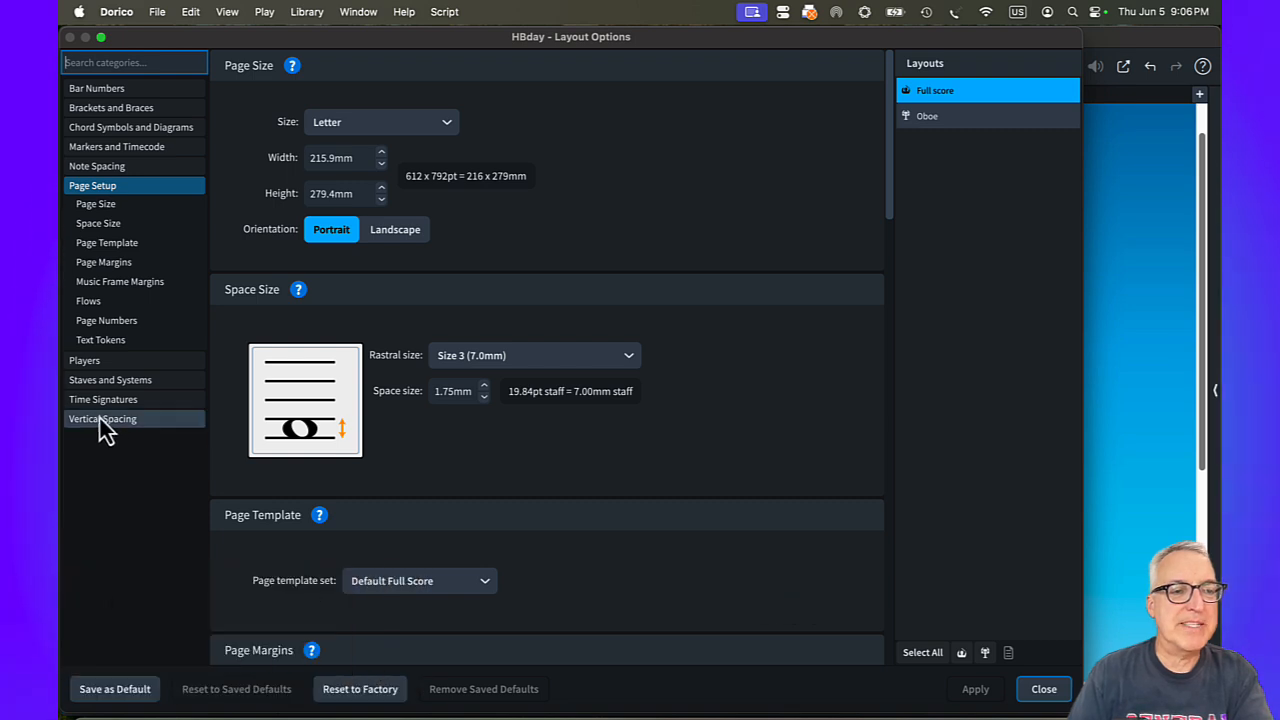
click(102, 420)
scroll(380, 468, down, 10)
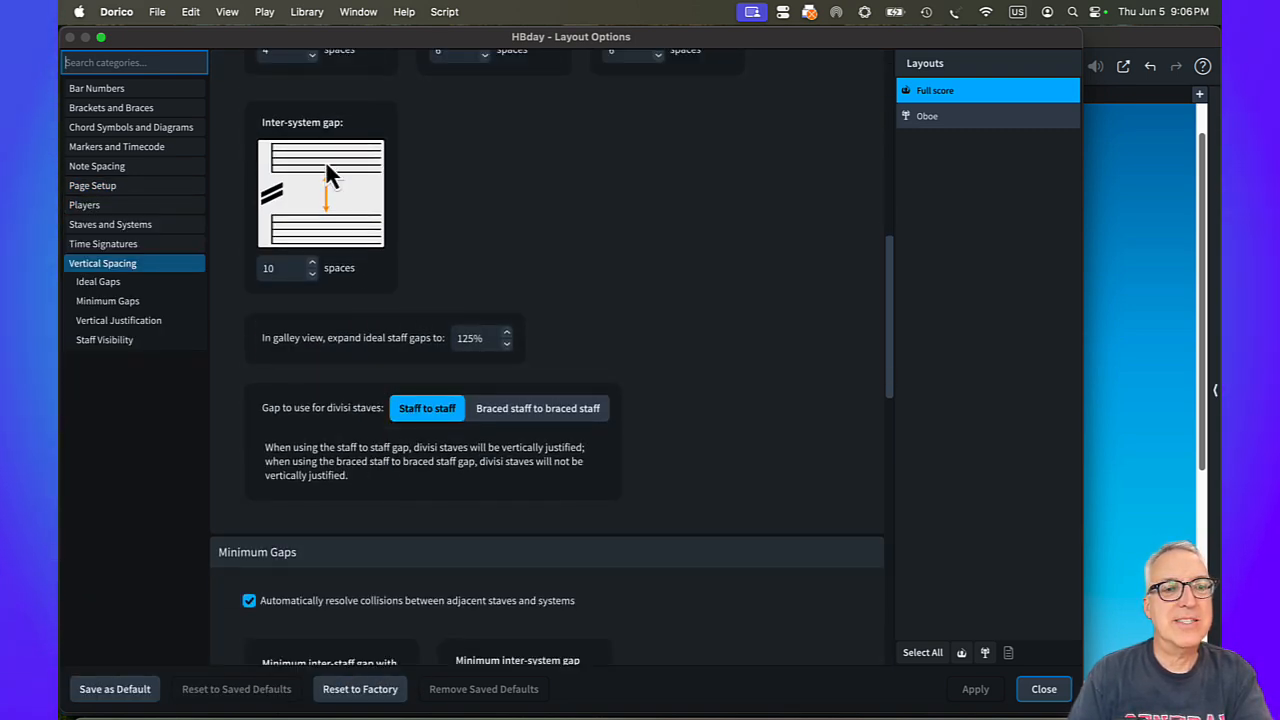
scroll(280, 258, down, 1)
double_click(281, 247)
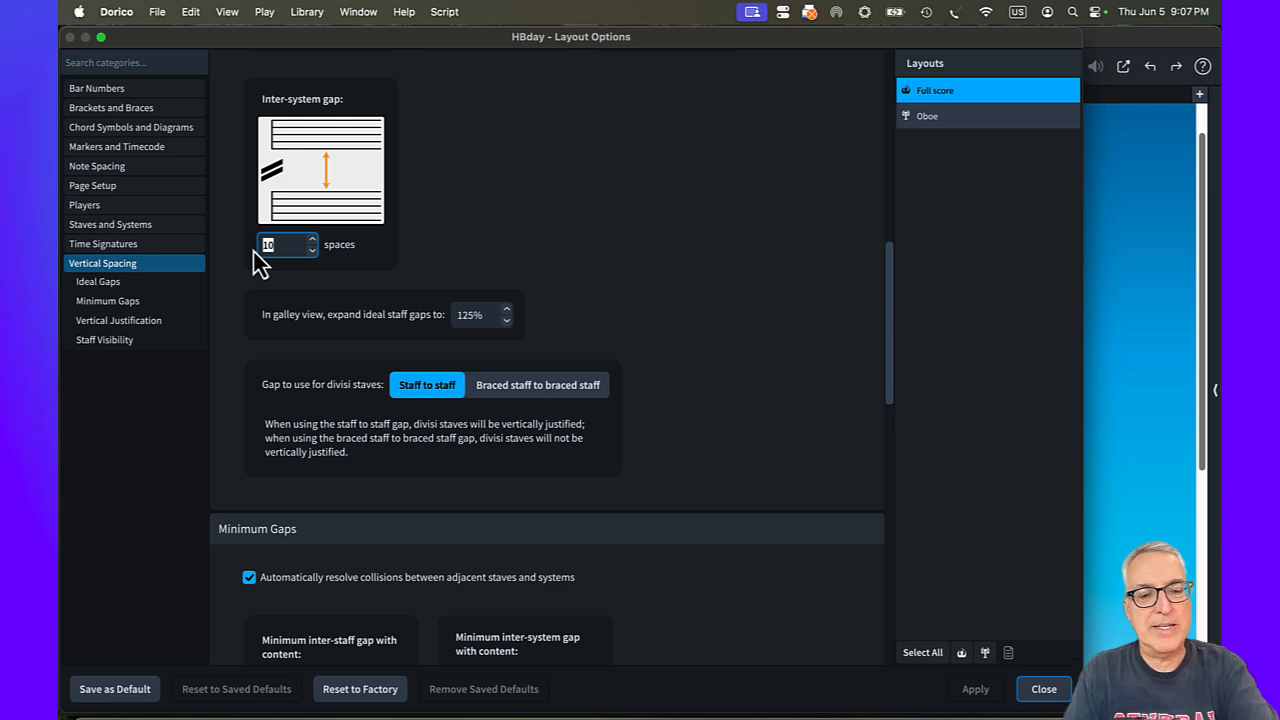
text(20)
key(Return)
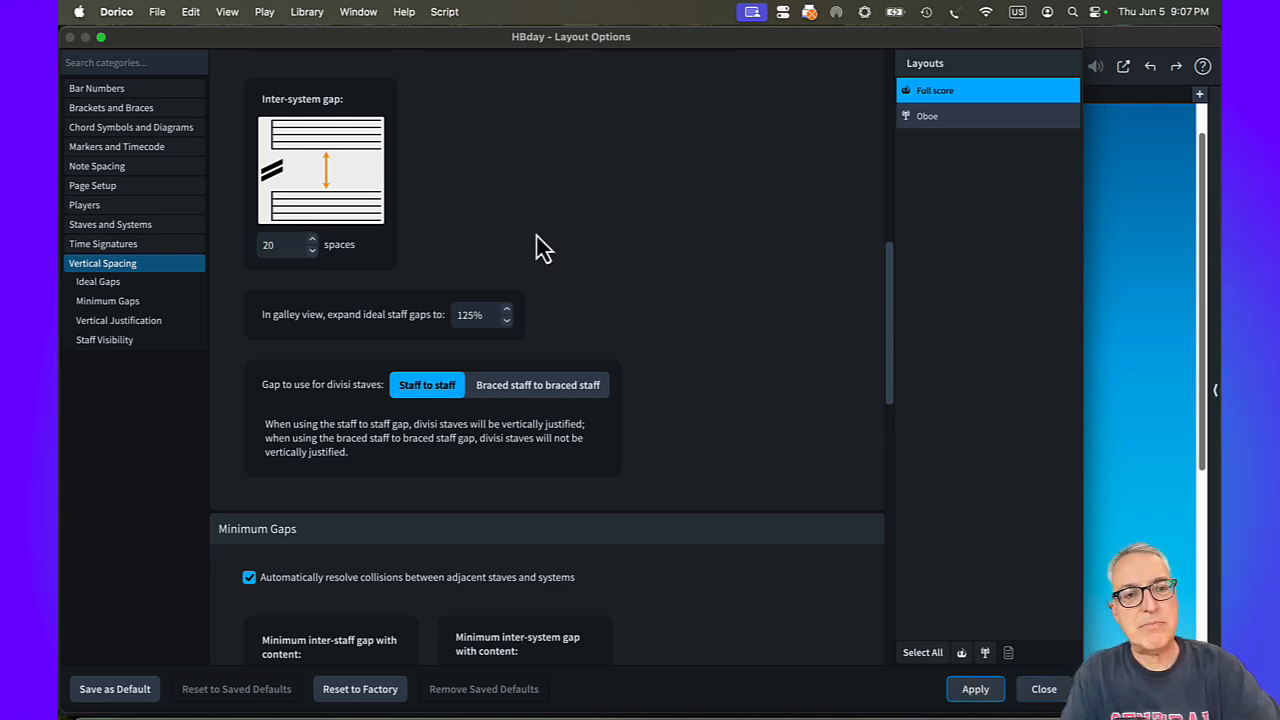
click(975, 690)
click(1045, 690)
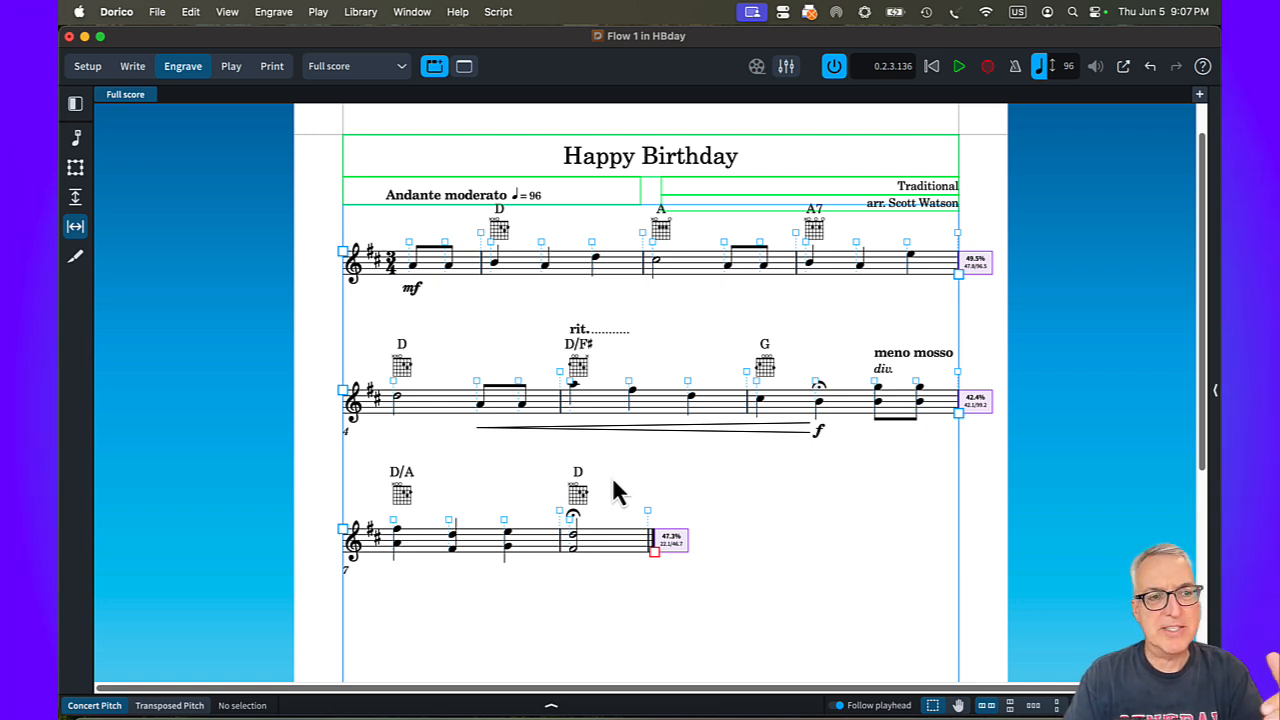
- Lower the second and third systems in staff spacing to gaps of 38.2 mm and 42.8 mm, previewing the page without guides
click(75, 200)
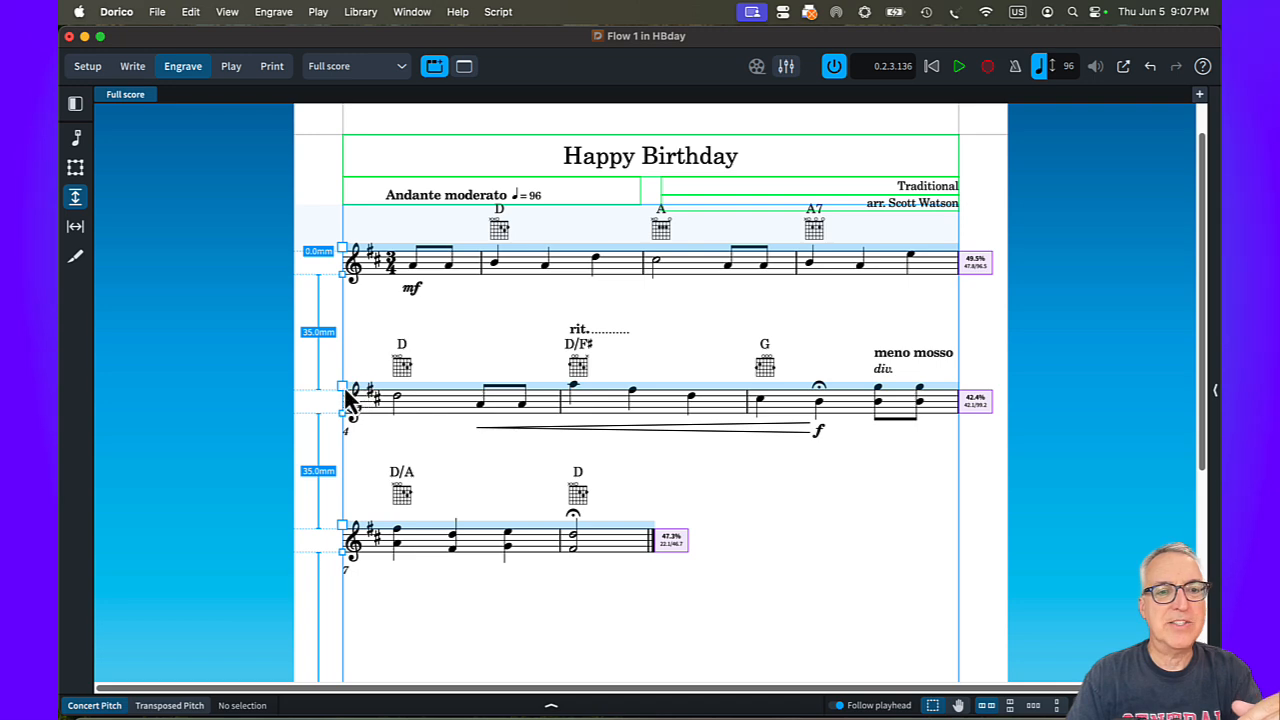
drag(345, 396, 348, 541)
key(super+minus)
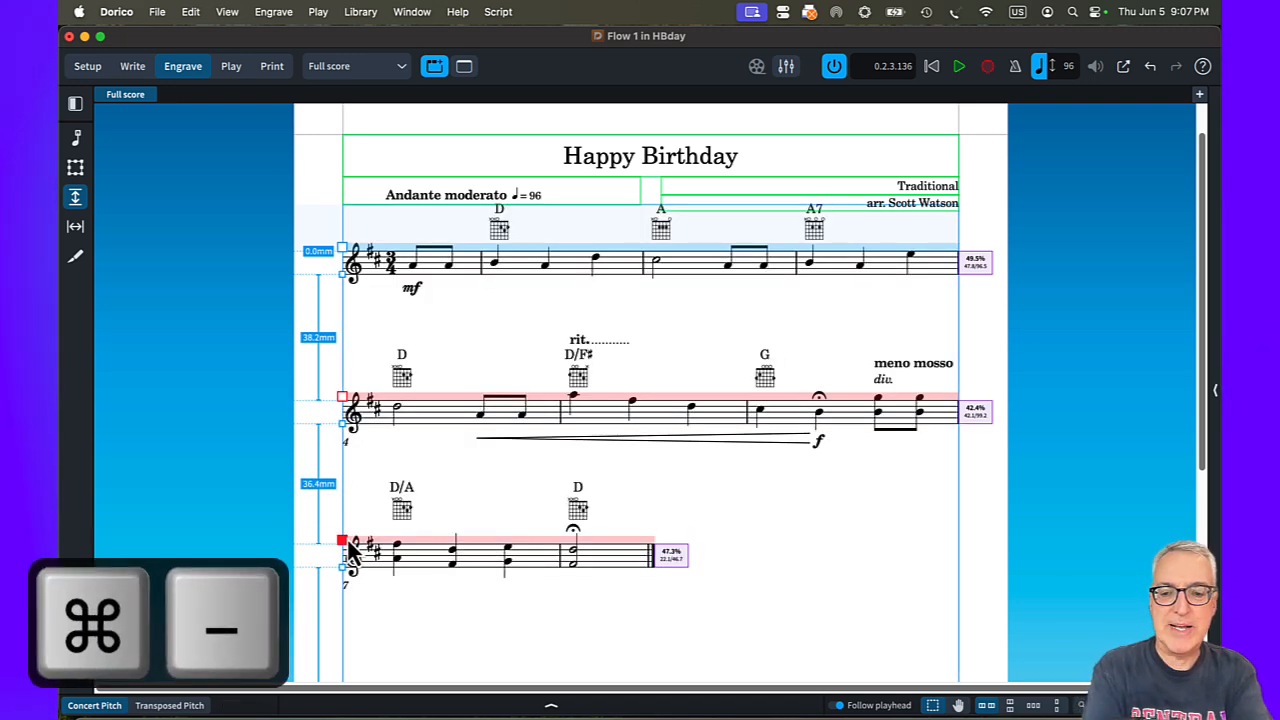
key(grave)
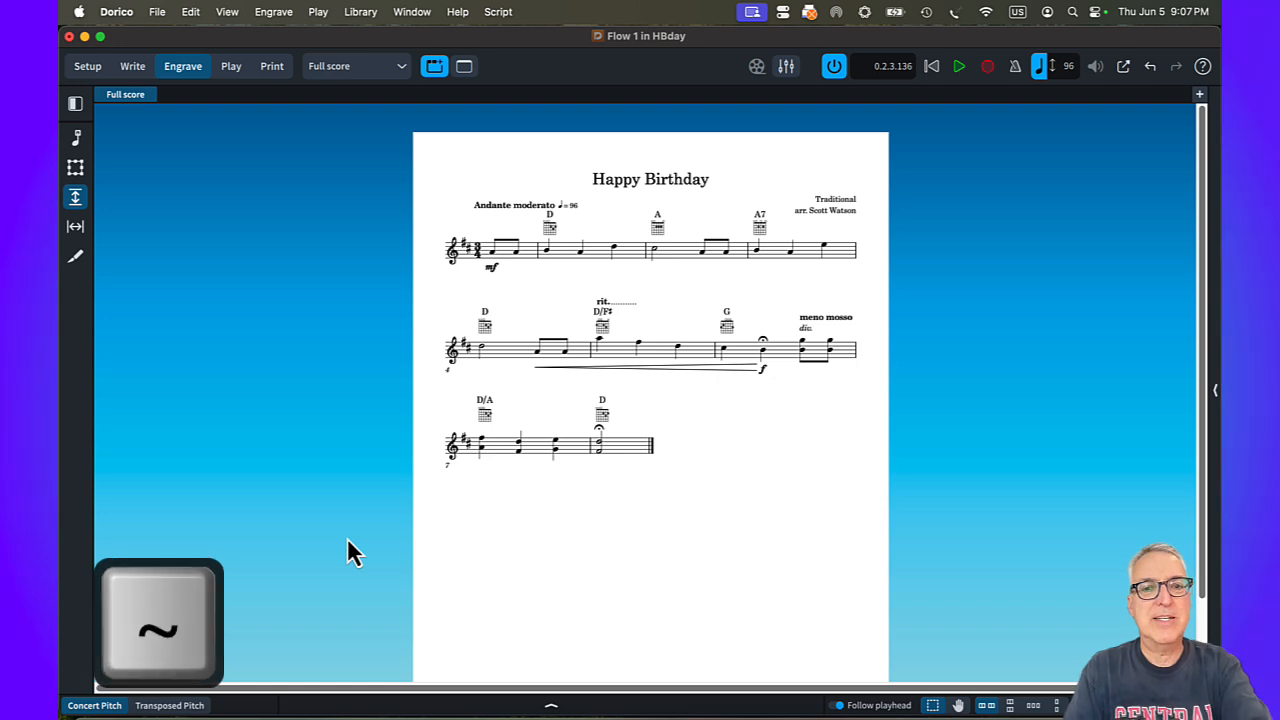
key(grave)
drag(446, 439, 446, 450)
key(grave)
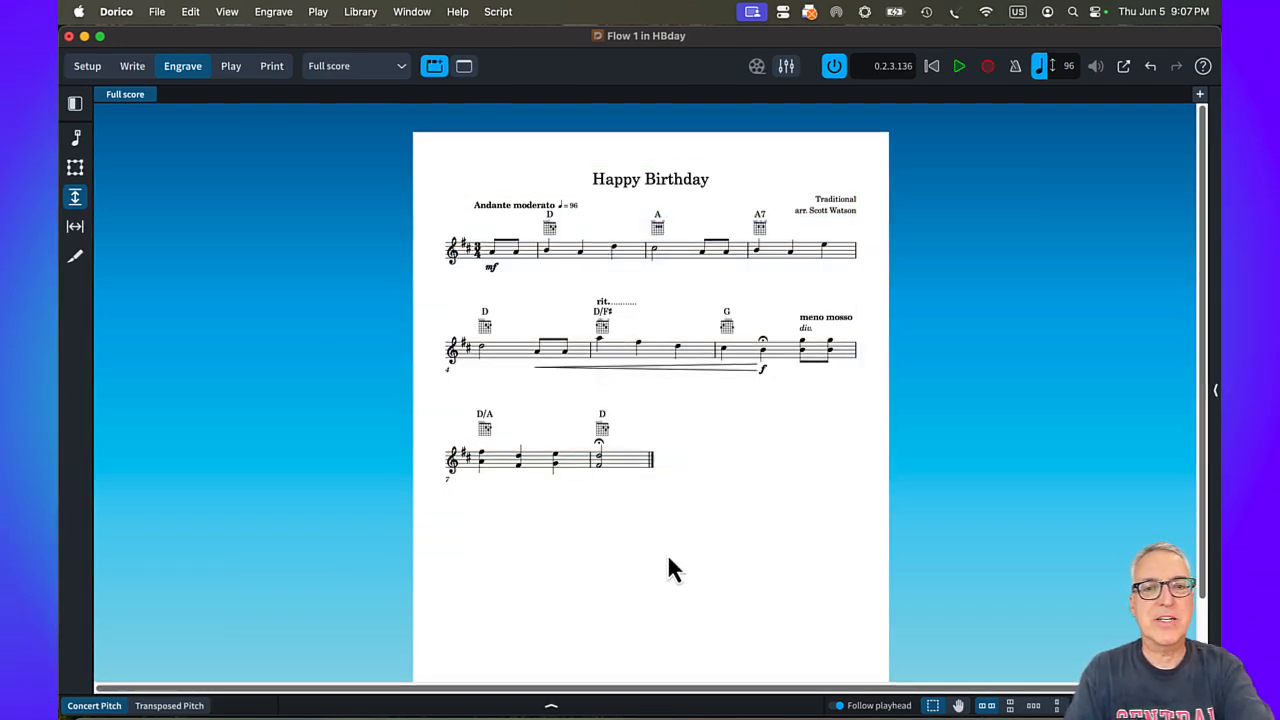
key(grave)
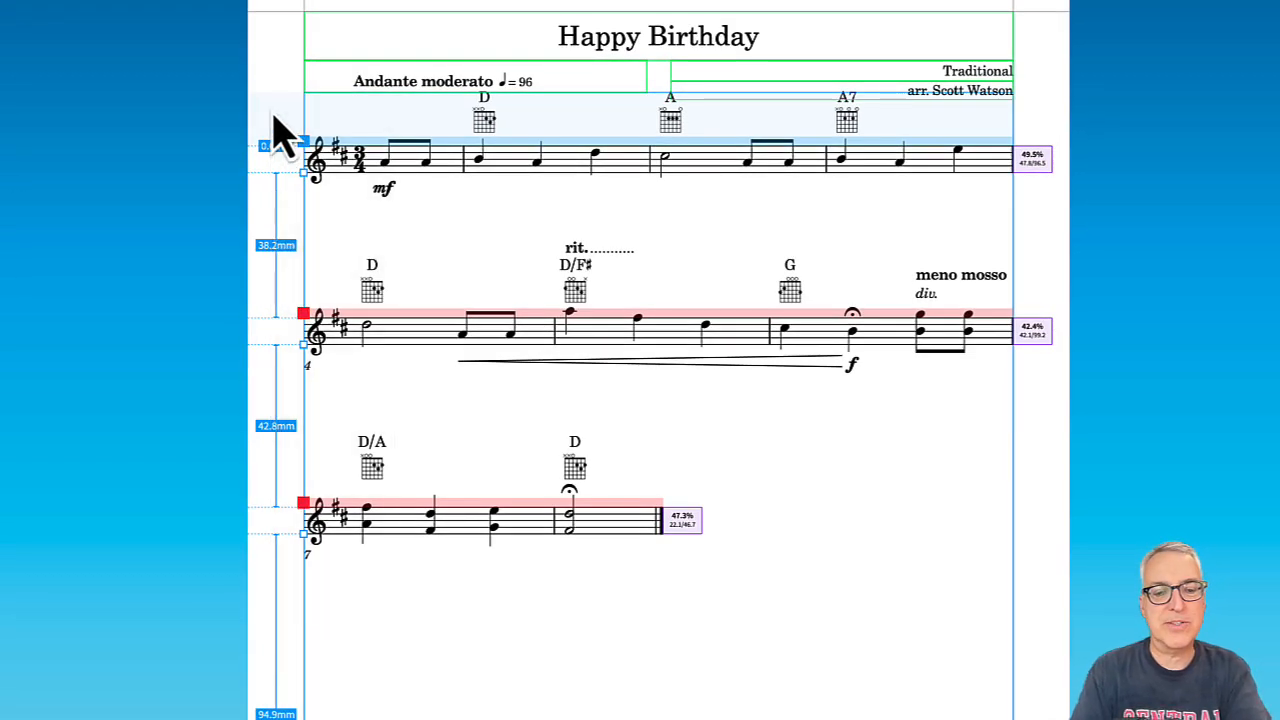
- Nudge the first system down in staff spacing to 9.2 mm below the music frame's upper edge, and preview the page without guides
key(alt+Down)
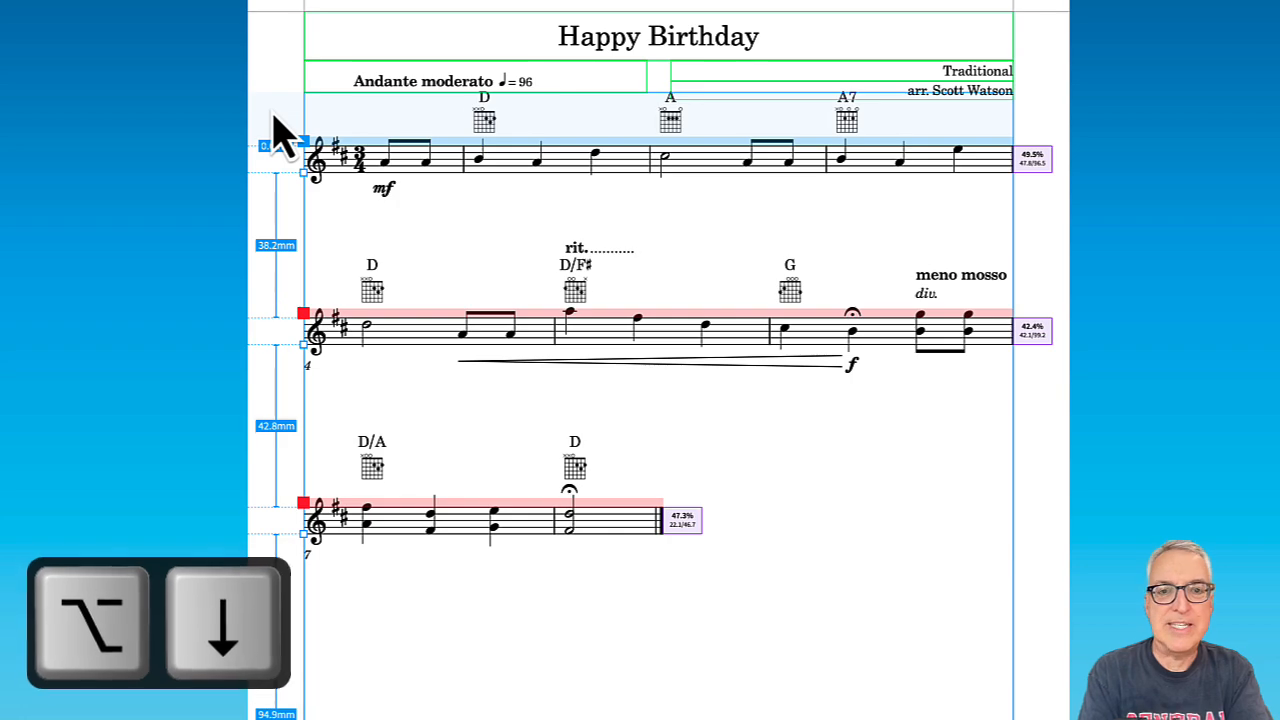
key(alt+Down)
key(alt+Down)
key(alt+Down)
key(alt+Down)
key(alt+Down)
key(alt+Down)
key(alt+Down)
key(alt+Down)
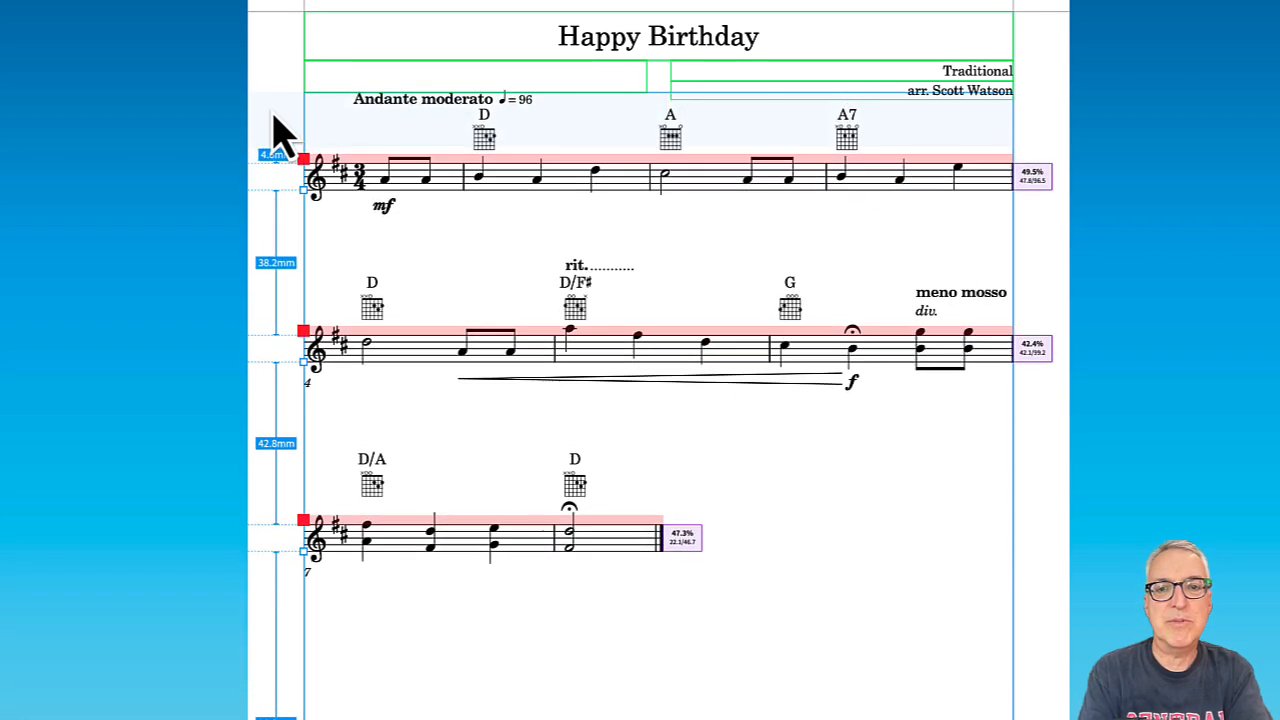
key(alt+Down)
key(alt+Down)
key(alt+Down)
key(alt+Down)
key(alt+Down)
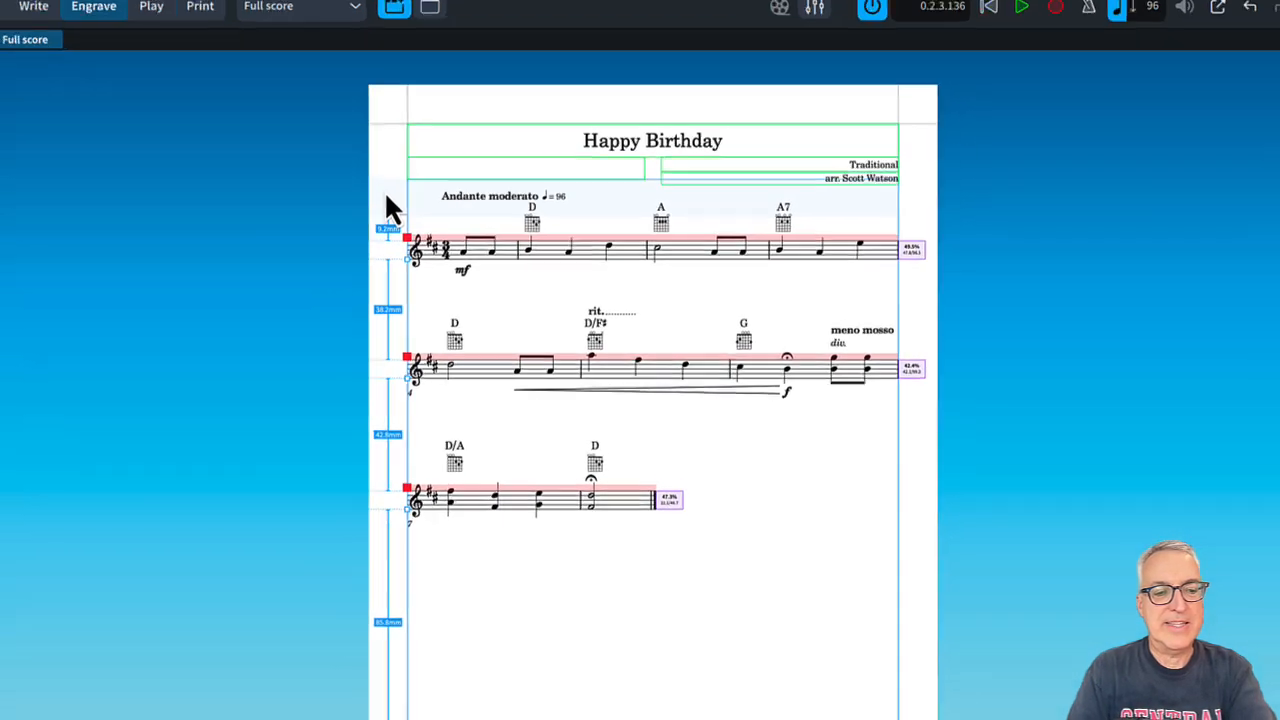
key(asciitilde)
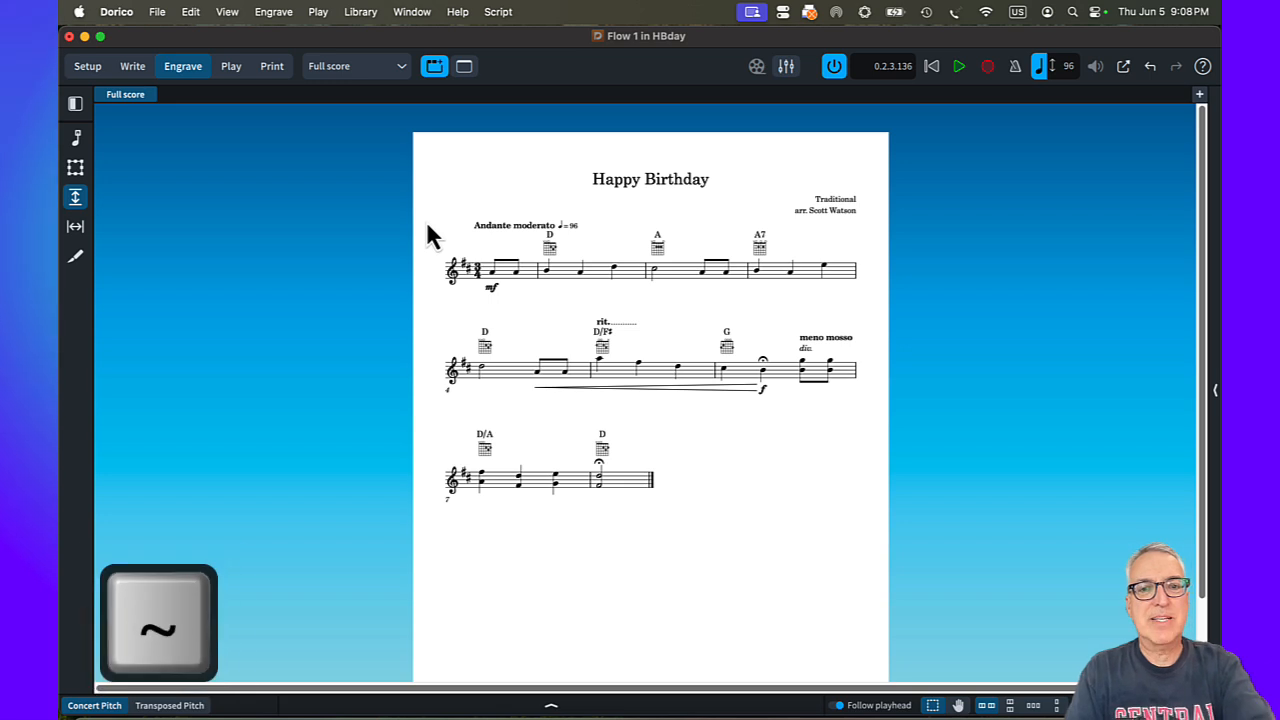
key(asciitilde)
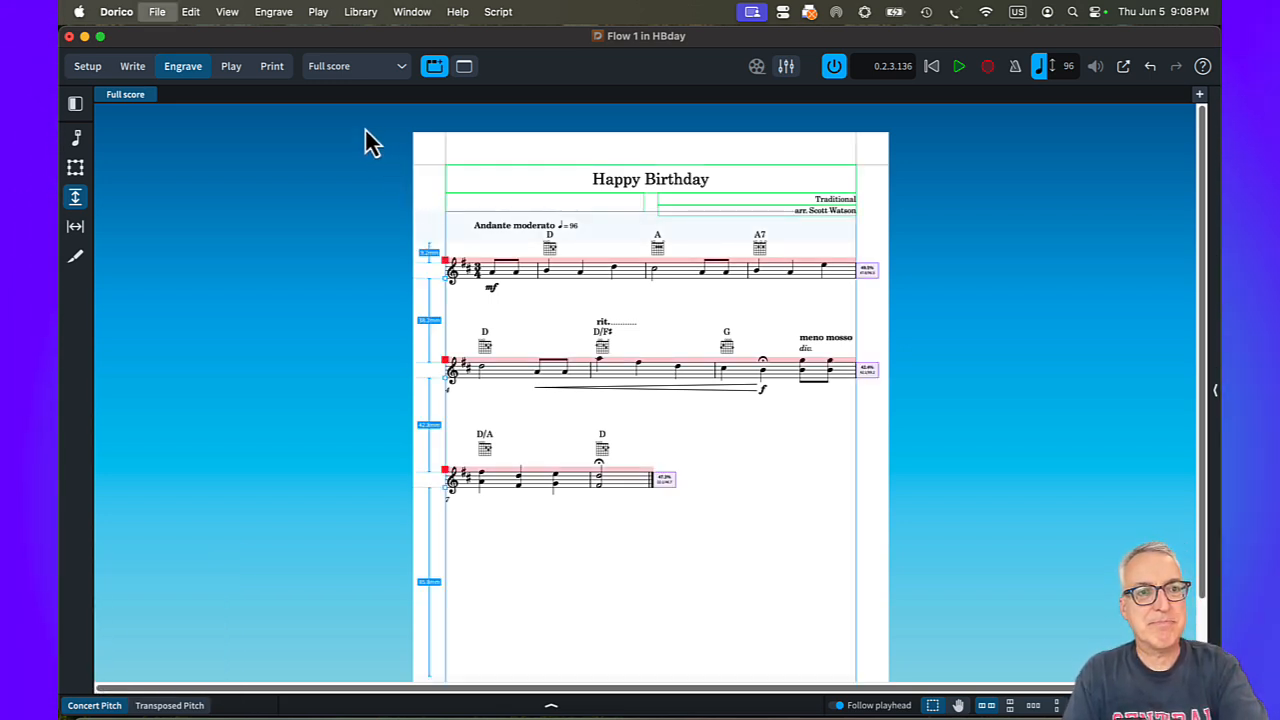
- Review the printer and PDF graphics output options for the full score in Print mode
key(super+5)
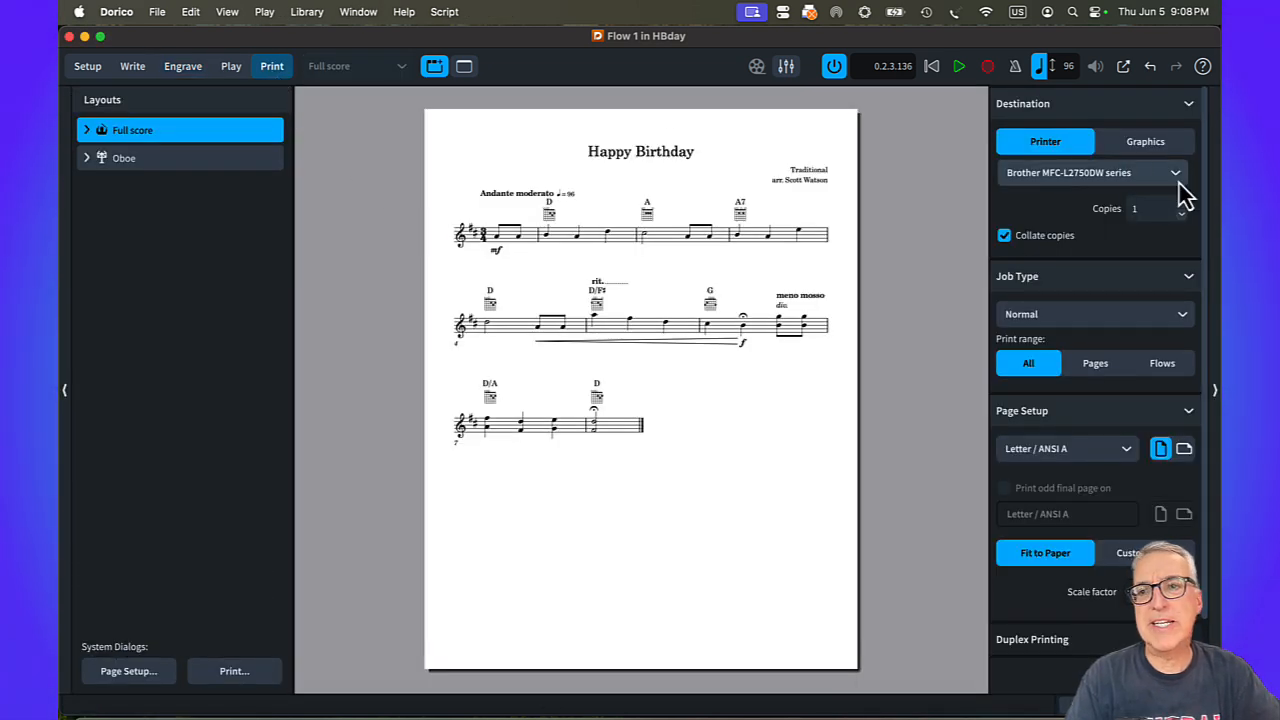
click(1136, 145)
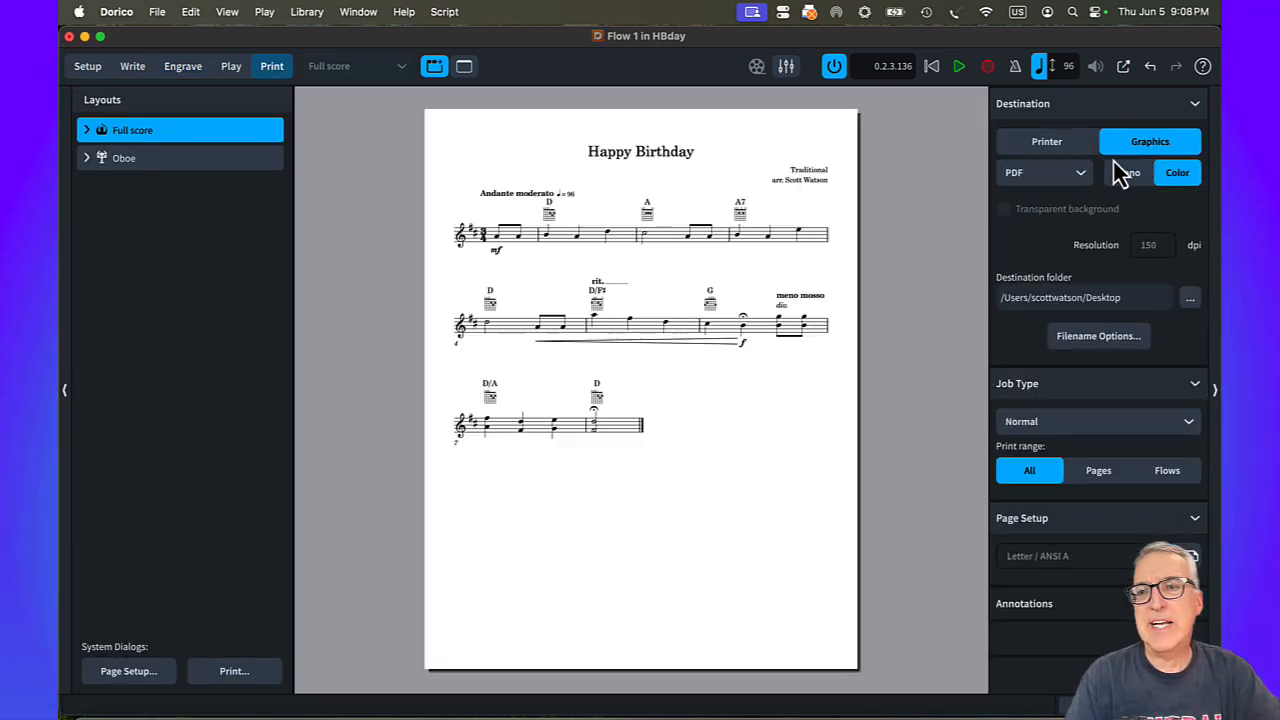
click(1040, 178)
click(1050, 152)
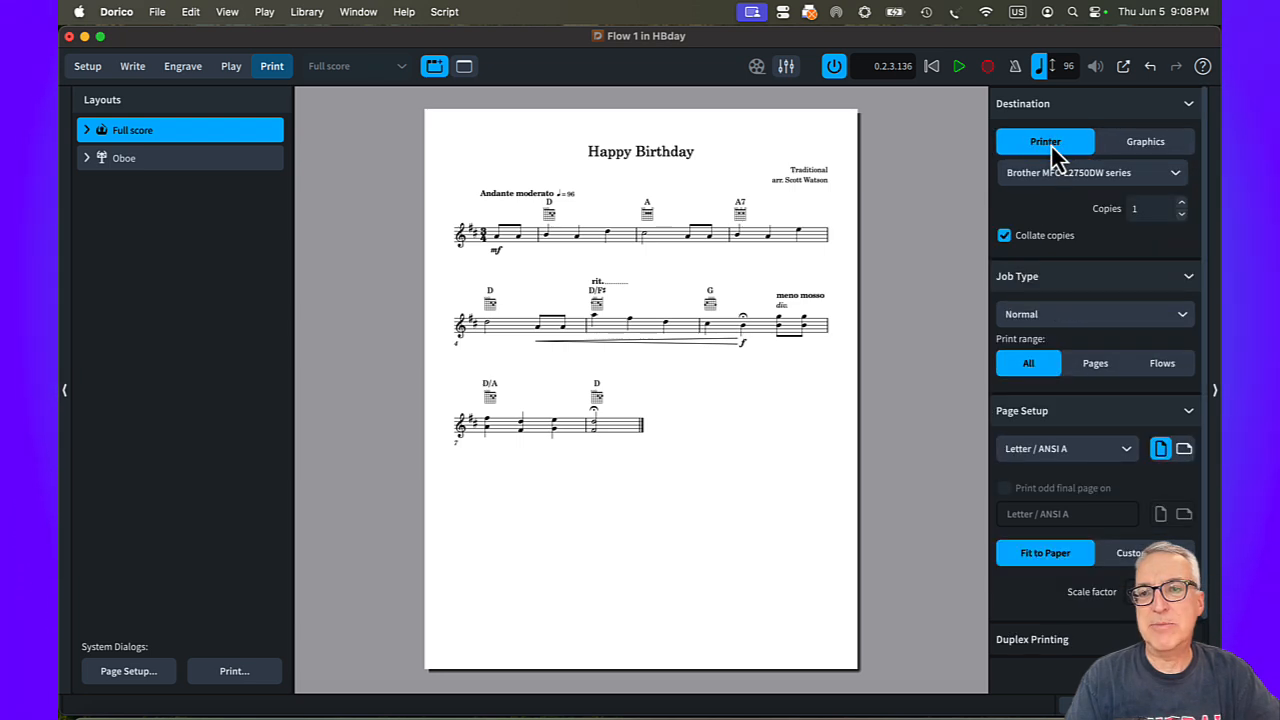
- Enable playback of the chords track in Play mode, and play the score in Write mode from the first note of the pickup bar
click(230, 68)
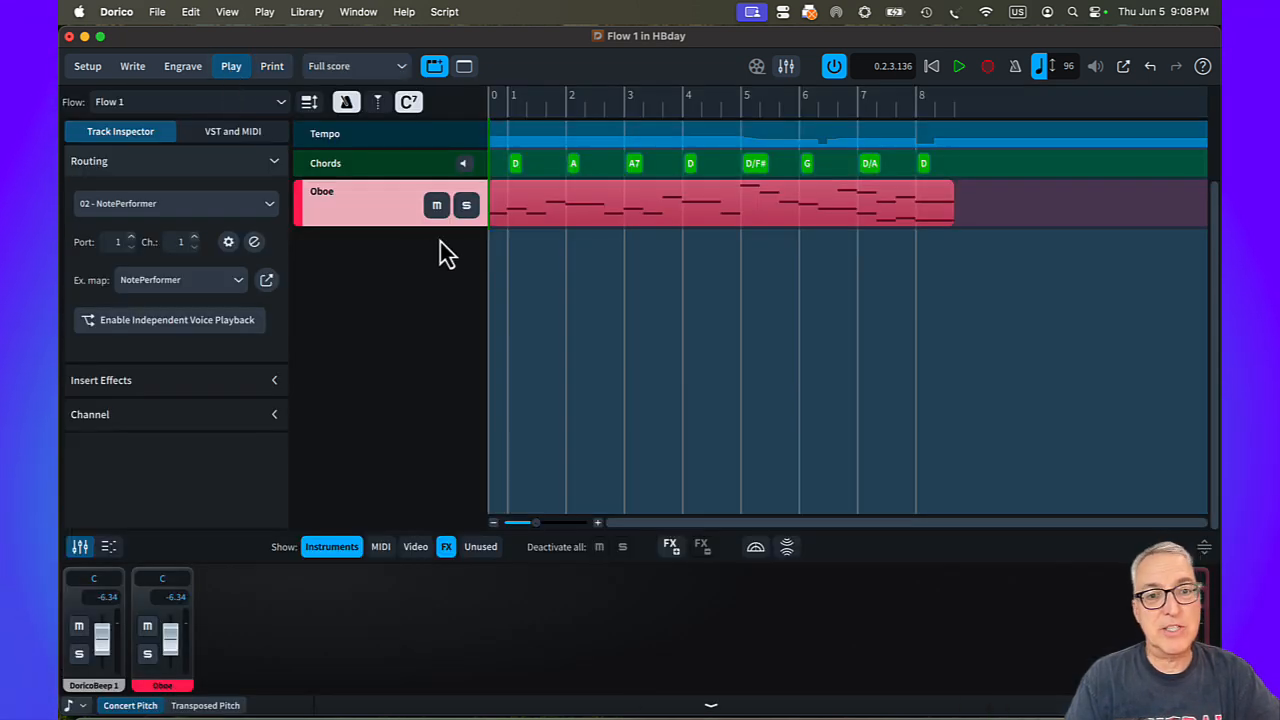
click(463, 165)
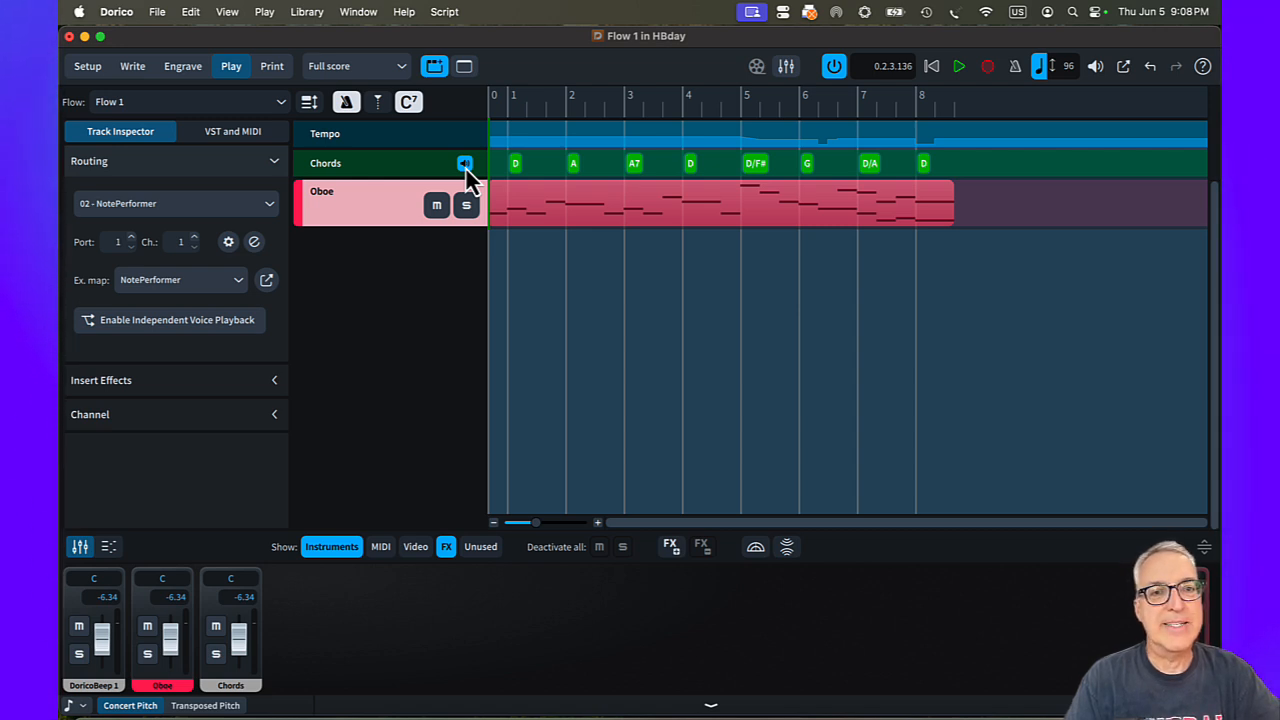
click(136, 72)
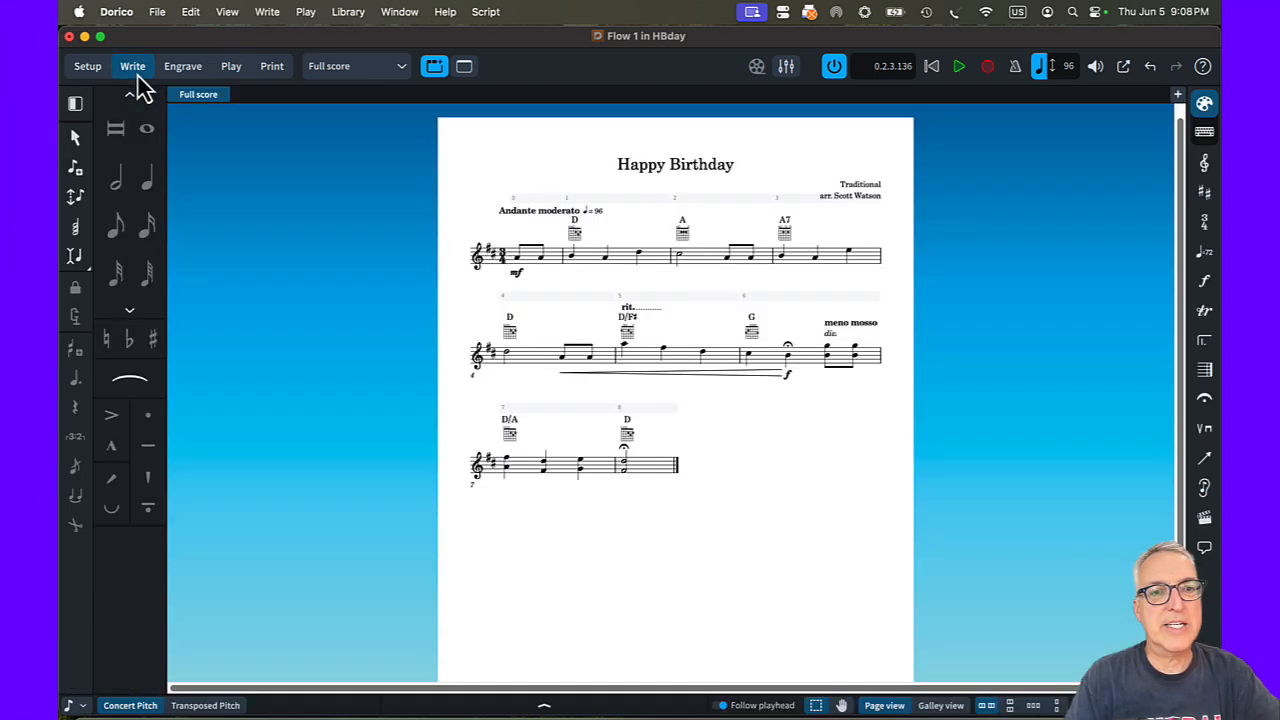
click(517, 258)
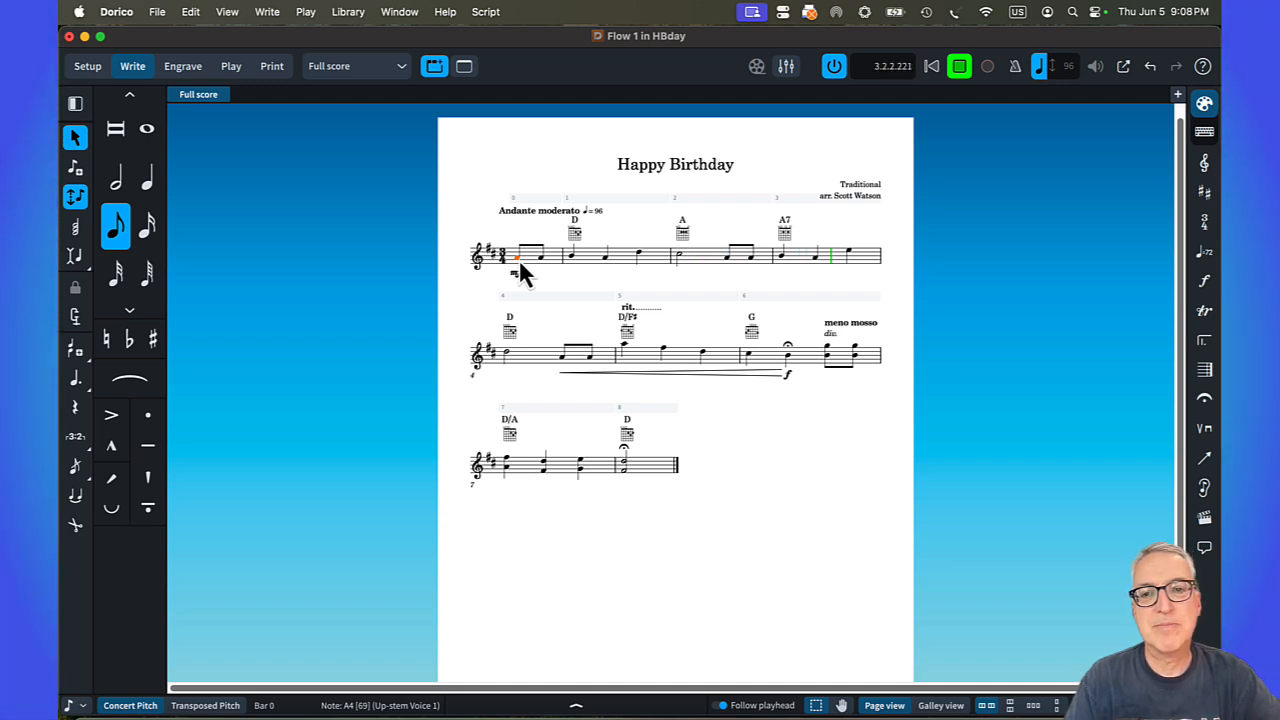
key(p)
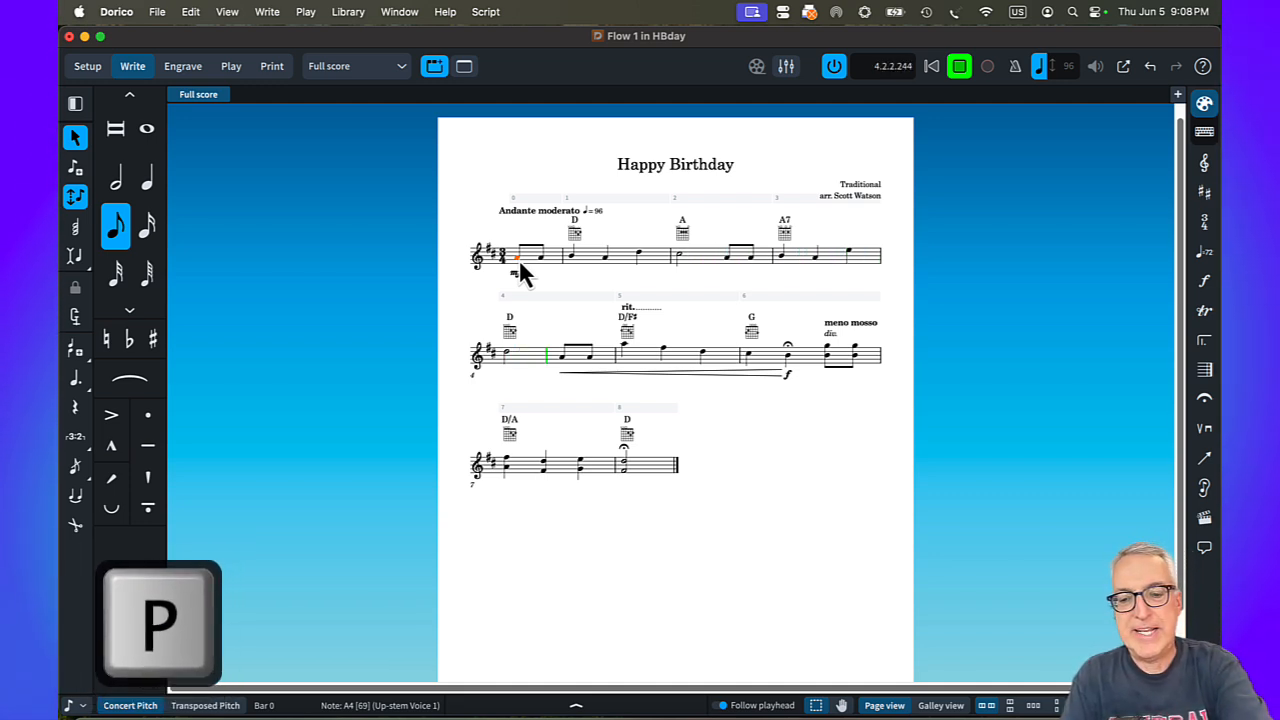